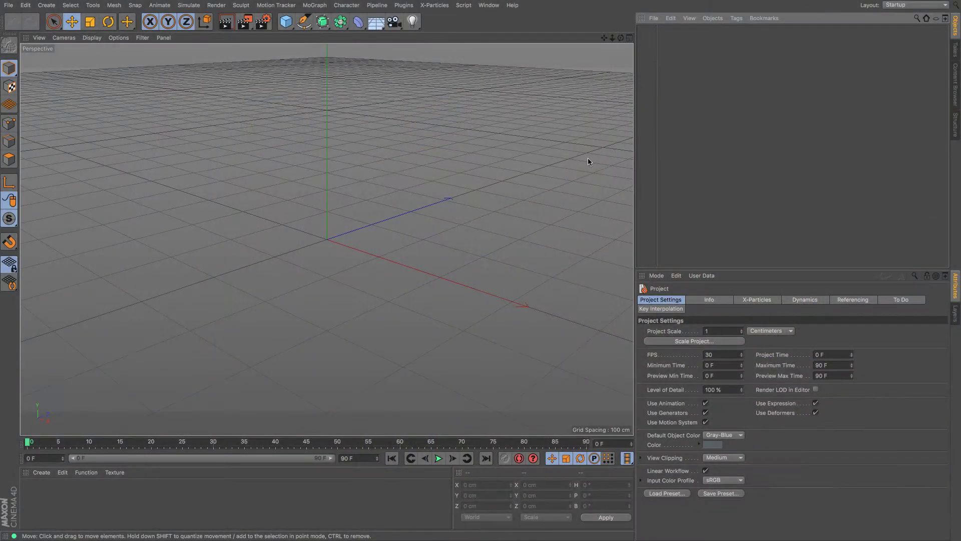
Step: Open the House Builder - Modular presets folder under Visualize, Tools & Helpers in the content browser
left_click(955, 93)
double_click(671, 84)
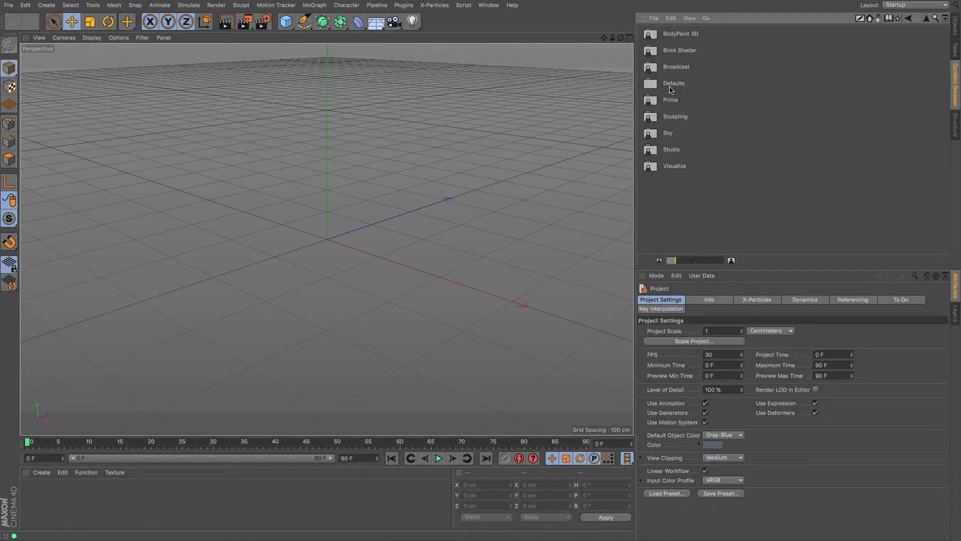
double_click(680, 165)
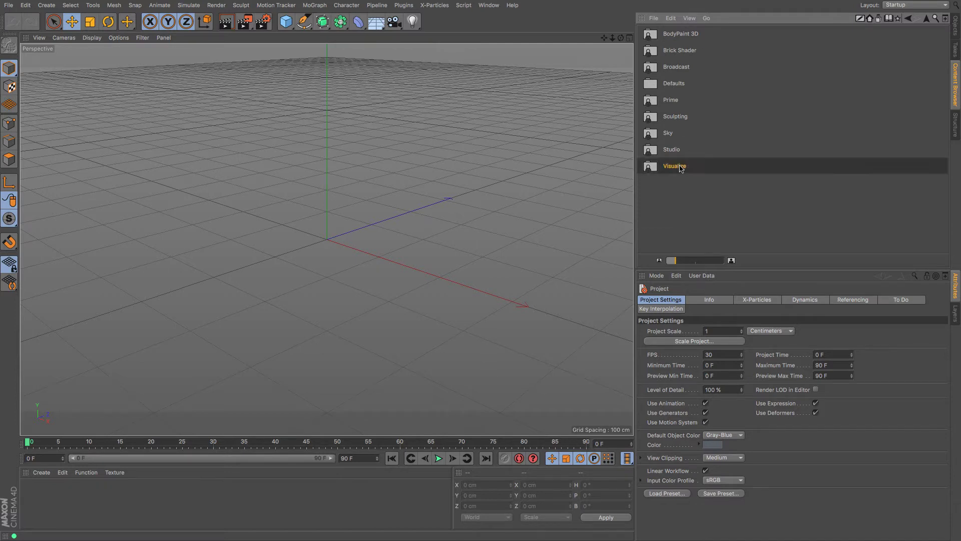
double_click(676, 86)
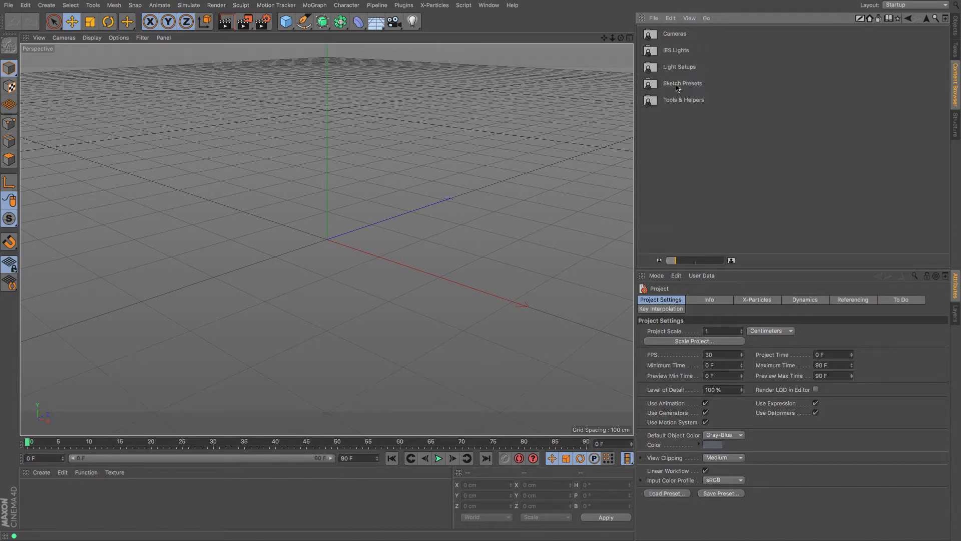
double_click(685, 101)
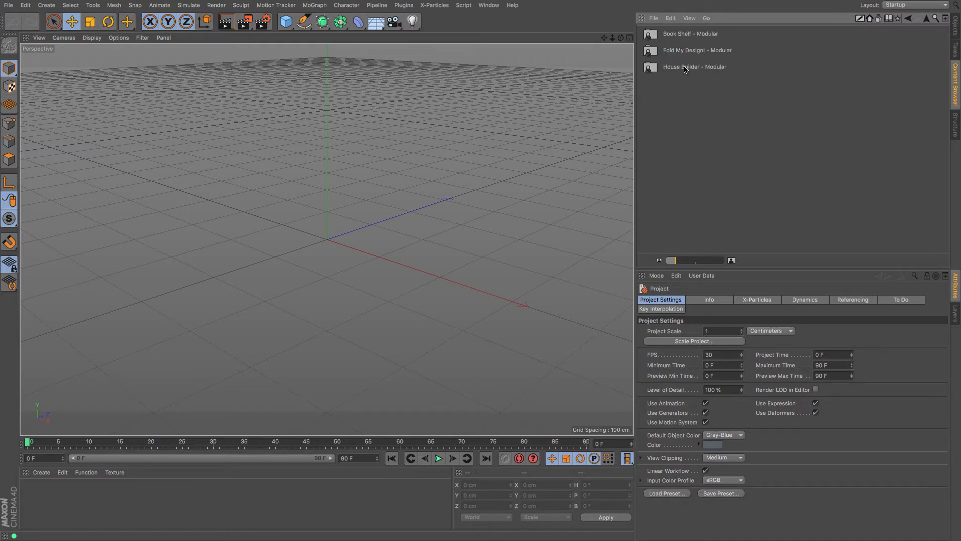
double_click(685, 68)
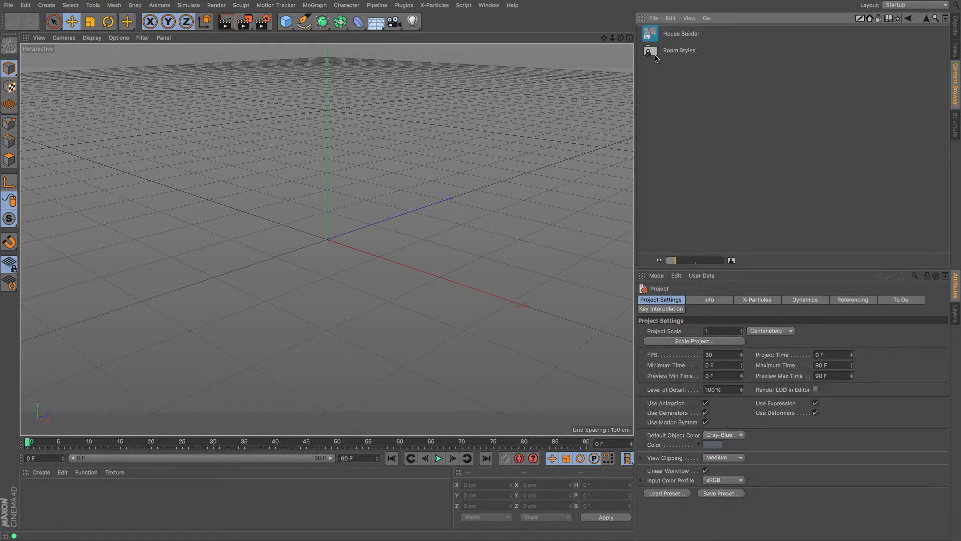
Step: Load the House Builder preset into the scene and show its object hierarchy
left_click(654, 37)
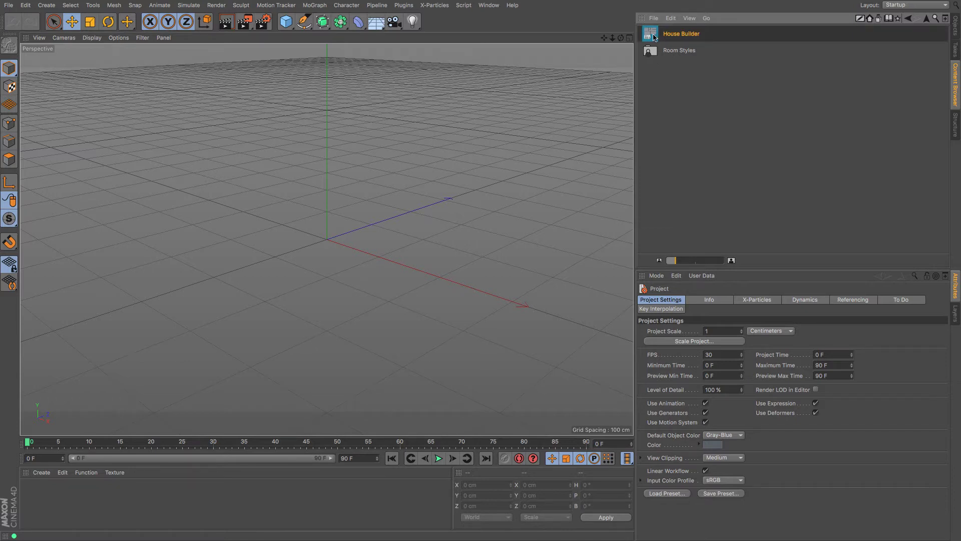
double_click(653, 37)
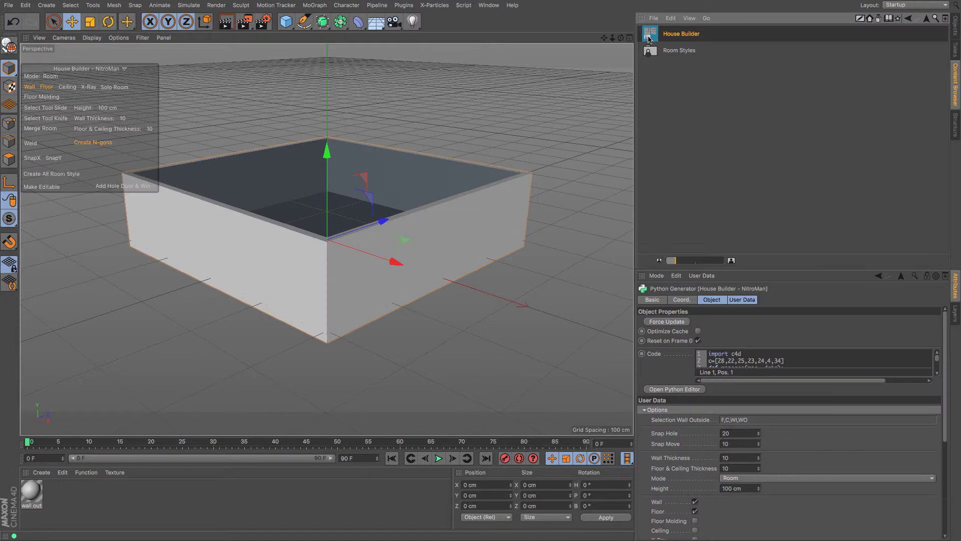
left_click_drag(604, 38, 648, 40)
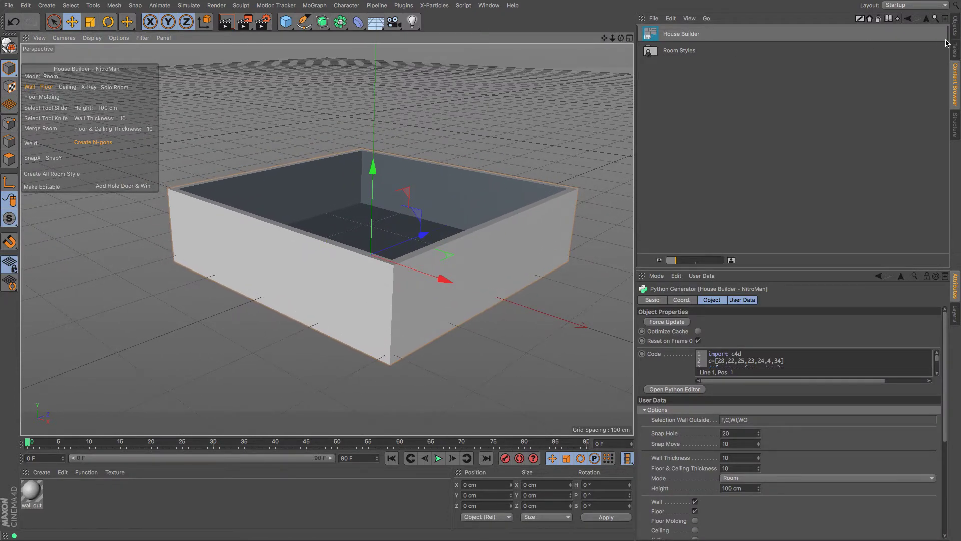
left_click(955, 25)
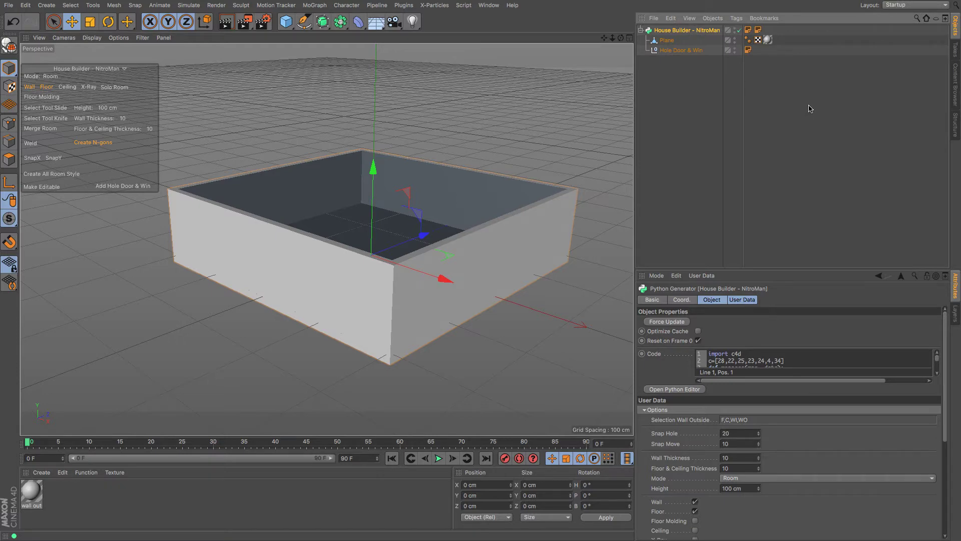
left_click_drag(620, 38, 626, 93)
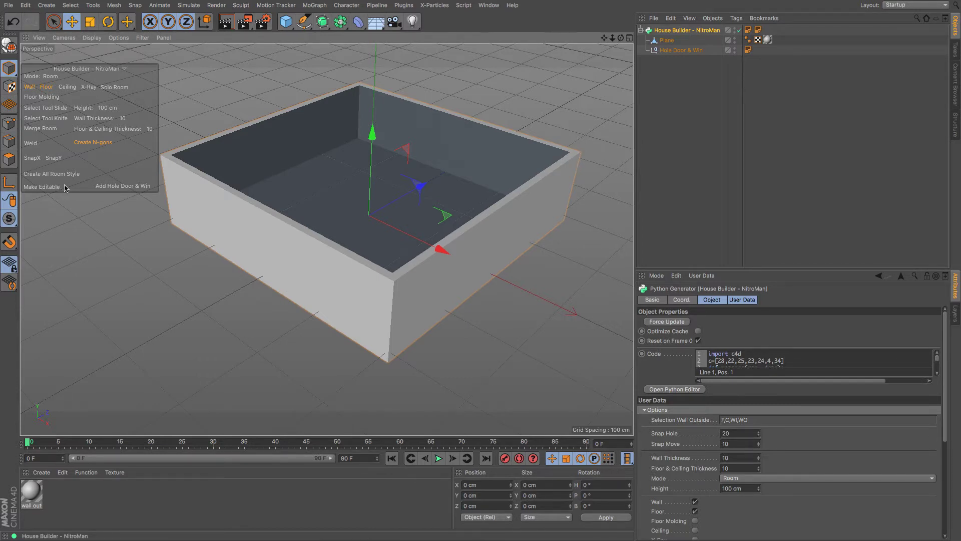
Step: Turn the room's walls and floor off and back on to preview each part
left_click(30, 87)
left_click(44, 88)
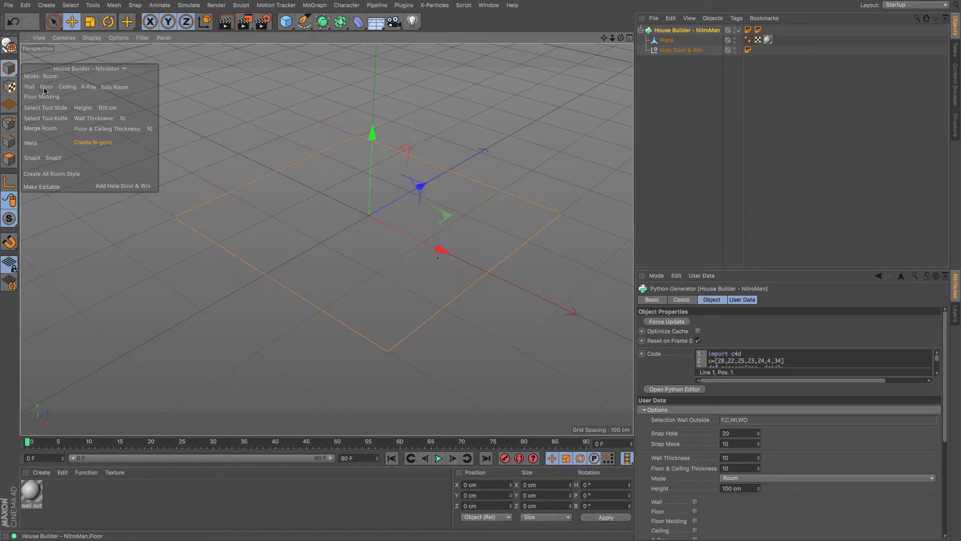
left_click(44, 88)
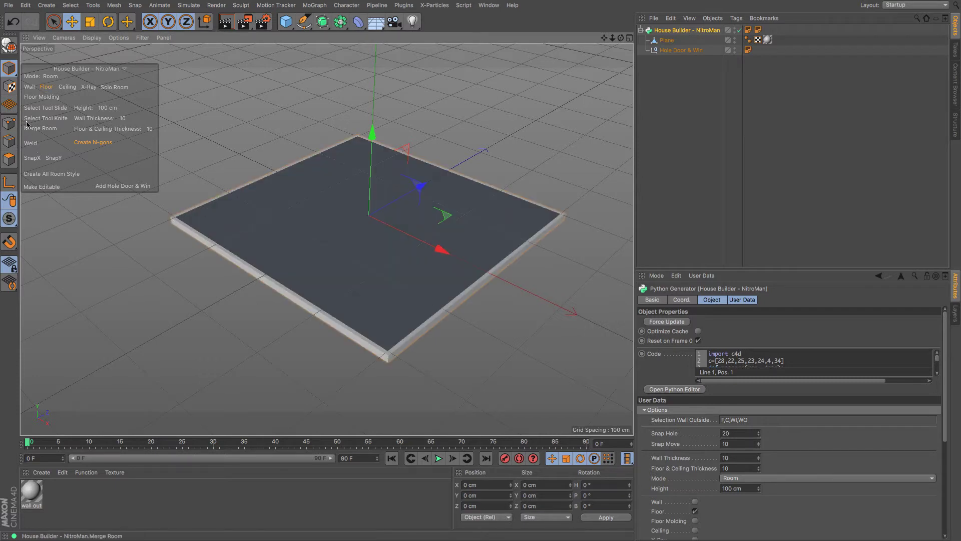
left_click(30, 87)
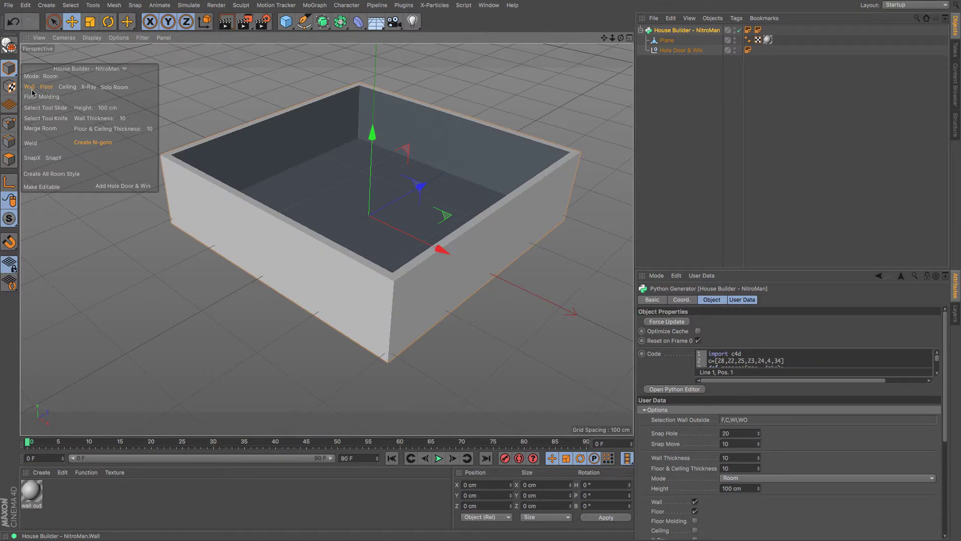
Step: Preview the room with Ceiling and X-Ray enabled, then turn both options off
left_click(69, 88)
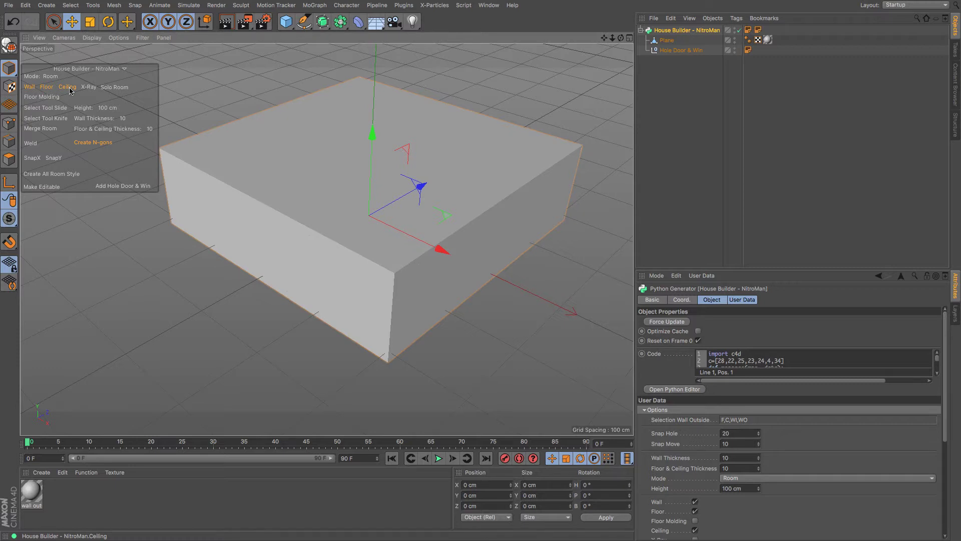
left_click(90, 88)
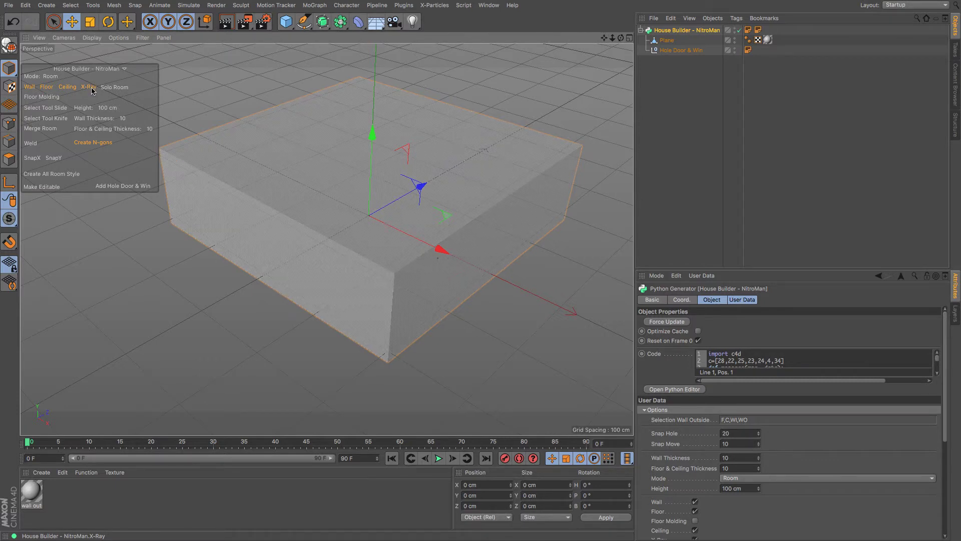
left_click(91, 88)
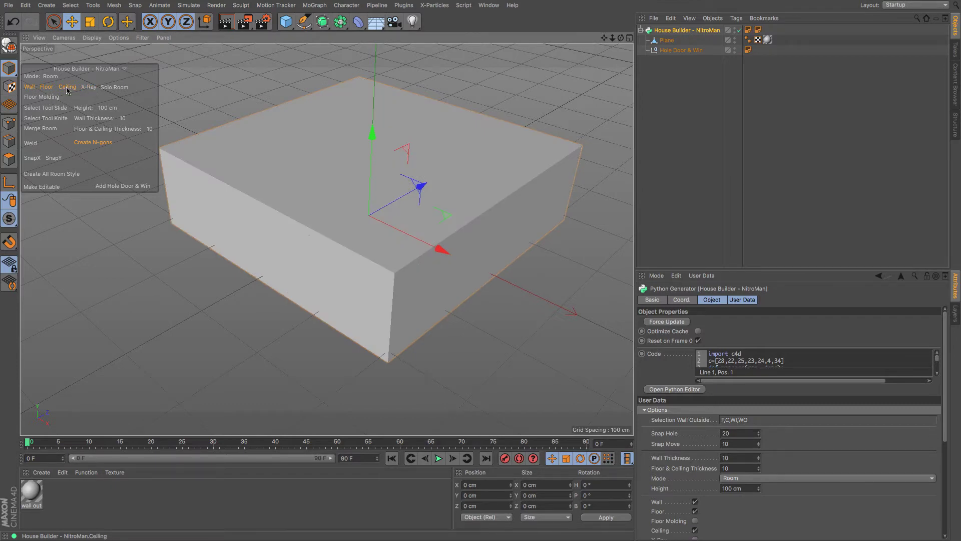
left_click(67, 88)
Step: Preview the Floor Molding along the inside of the walls and turn it off again
left_click(46, 98)
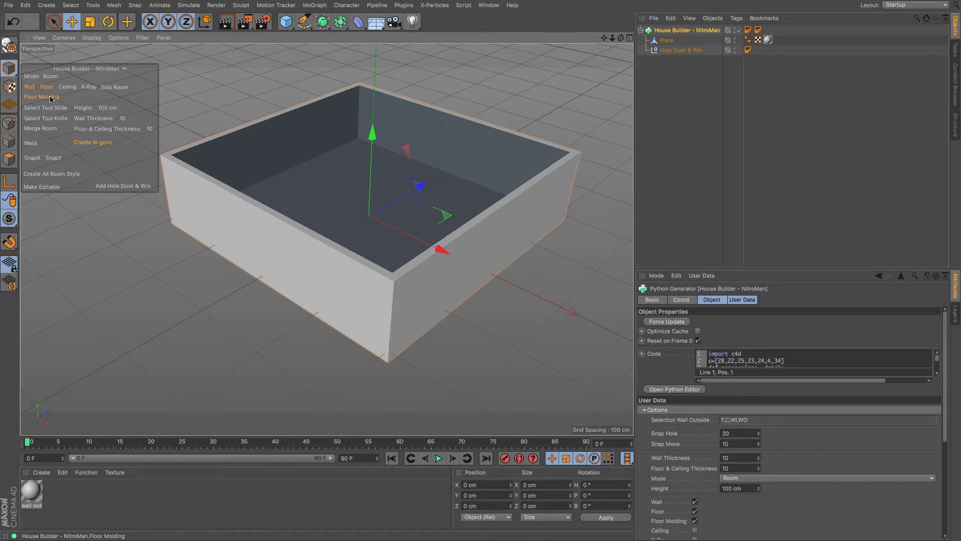
scroll(363, 129, "up", 3)
scroll(362, 129, "down", 3)
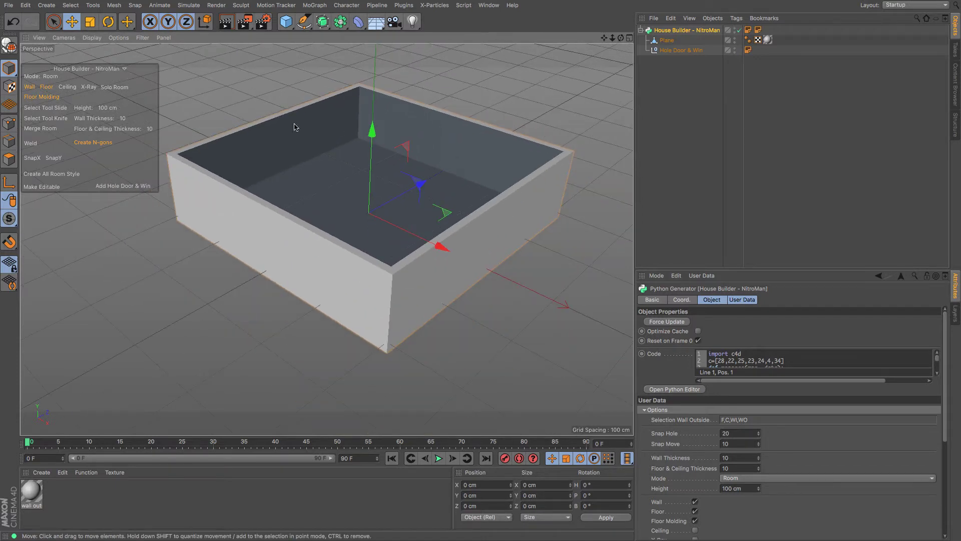
left_click(42, 98)
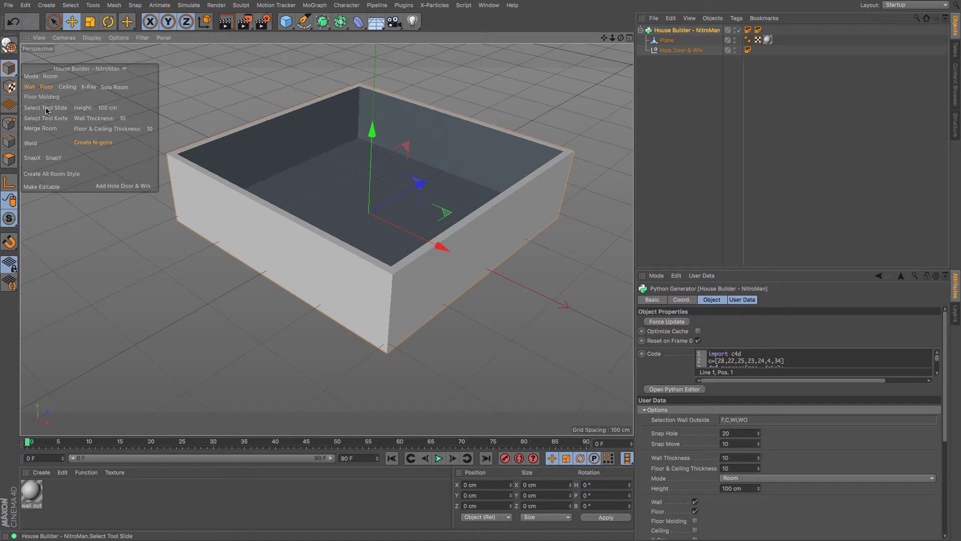
Step: Set the House Builder room height to 250 cm
left_click_drag(103, 109, 171, 109)
double_click(101, 109)
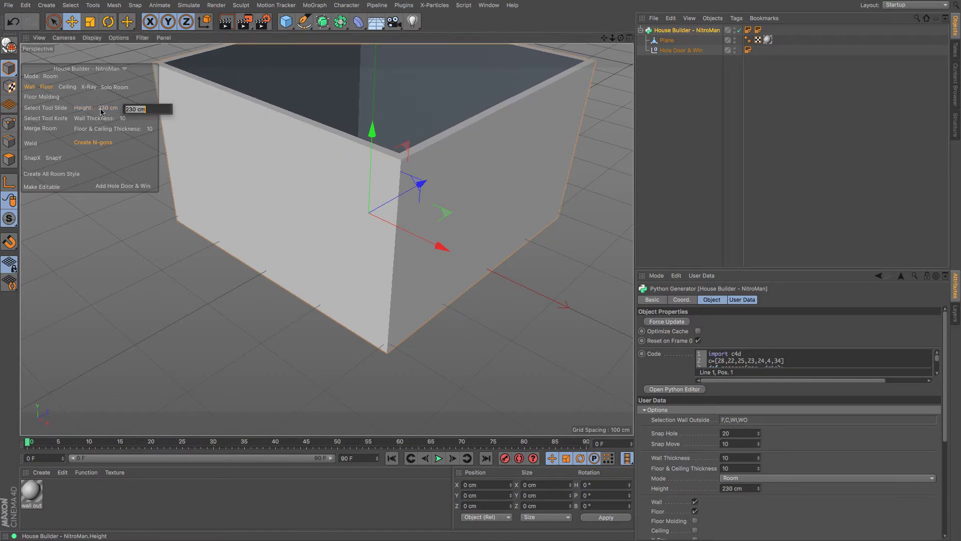
type("250")
key("Return")
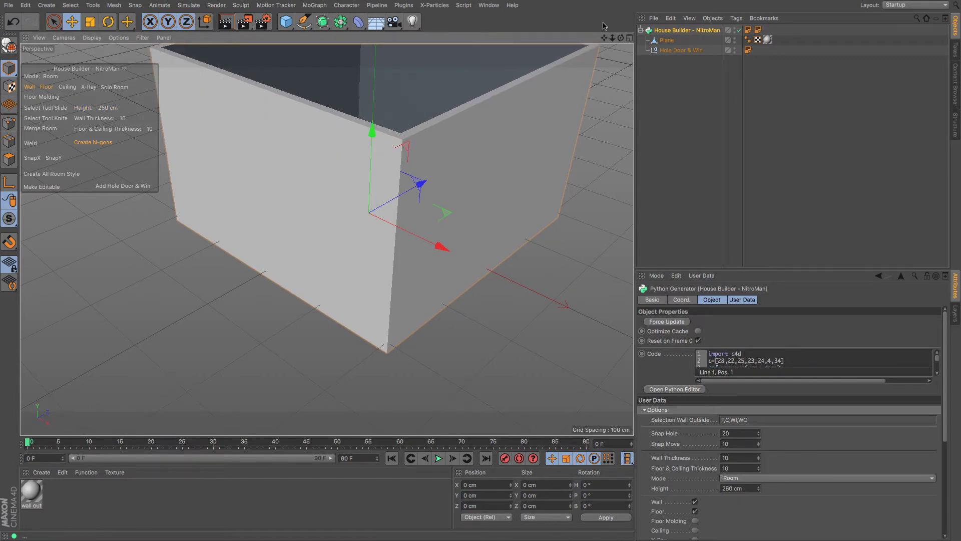
mouse_move(612, 38)
left_mouse_down()
mouse_move(561, 38)
mouse_move(605, 40)
left_mouse_up()
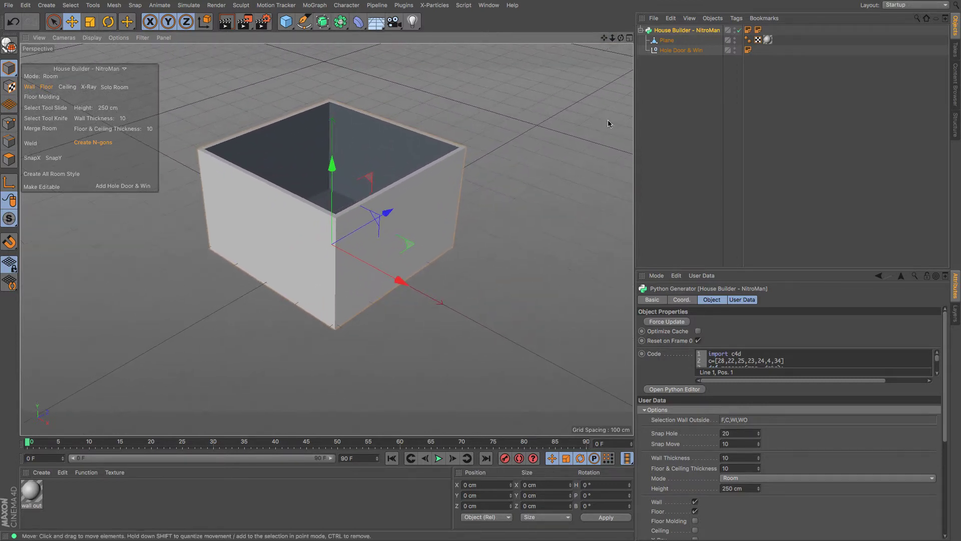
Step: In edge mode, knife-cut the Plane along the Z axis in the top view to divide the room into two equal halves
left_click(670, 41)
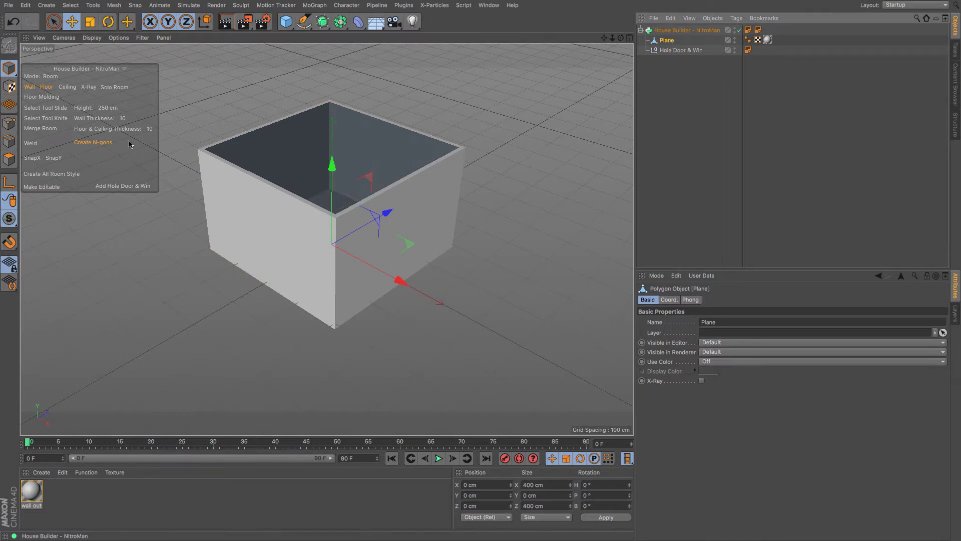
mouse_move(123, 119)
left_mouse_down()
mouse_move(116, 119)
mouse_move(138, 119)
mouse_move(122, 118)
left_mouse_up()
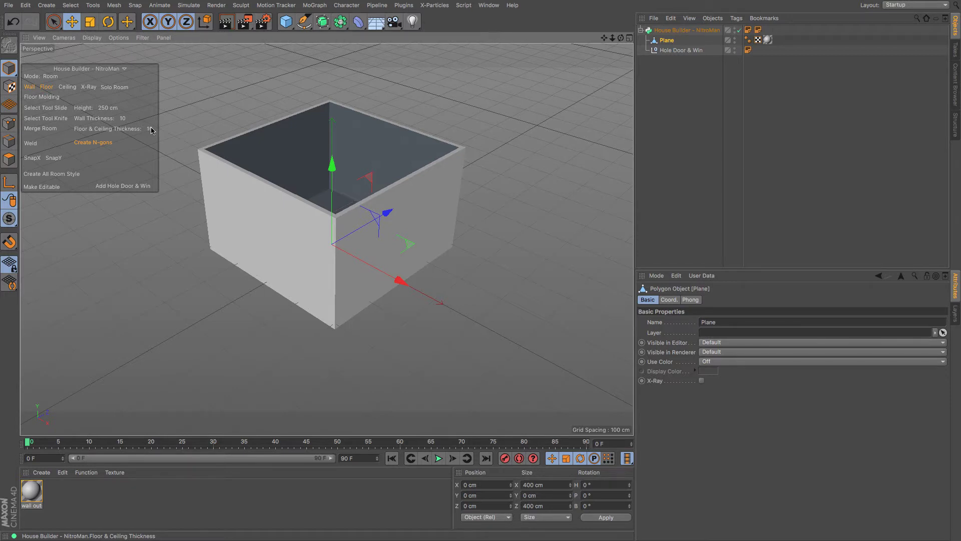
left_click_drag(620, 39, 686, 63)
left_click_drag(594, 74, 668, 39)
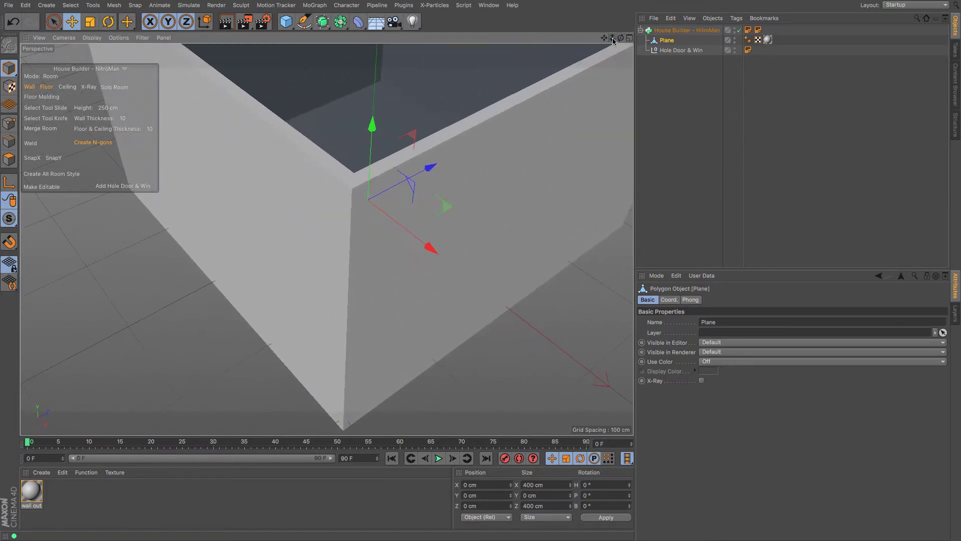
mouse_move(605, 39)
left_mouse_down()
mouse_move(585, 60)
mouse_move(604, 39)
left_mouse_up()
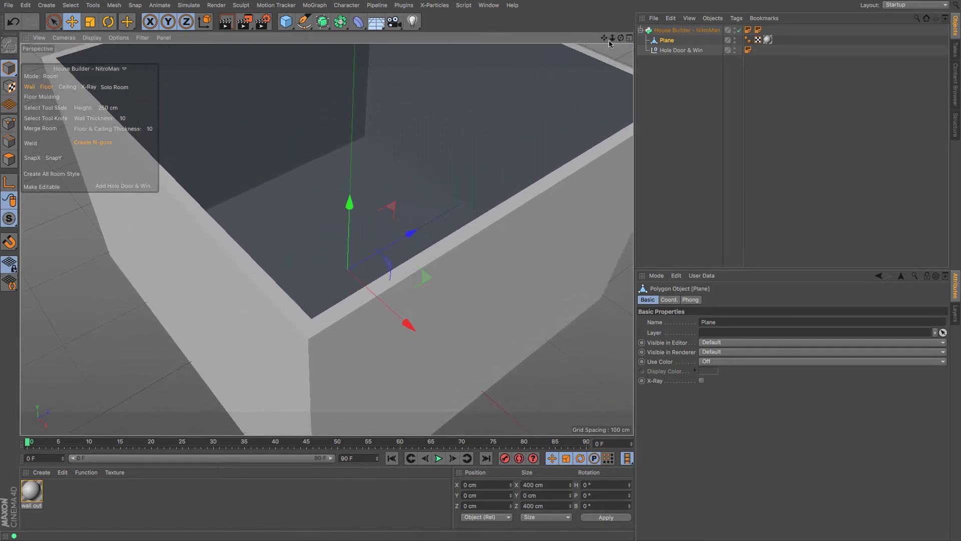
key("ctrl+z")
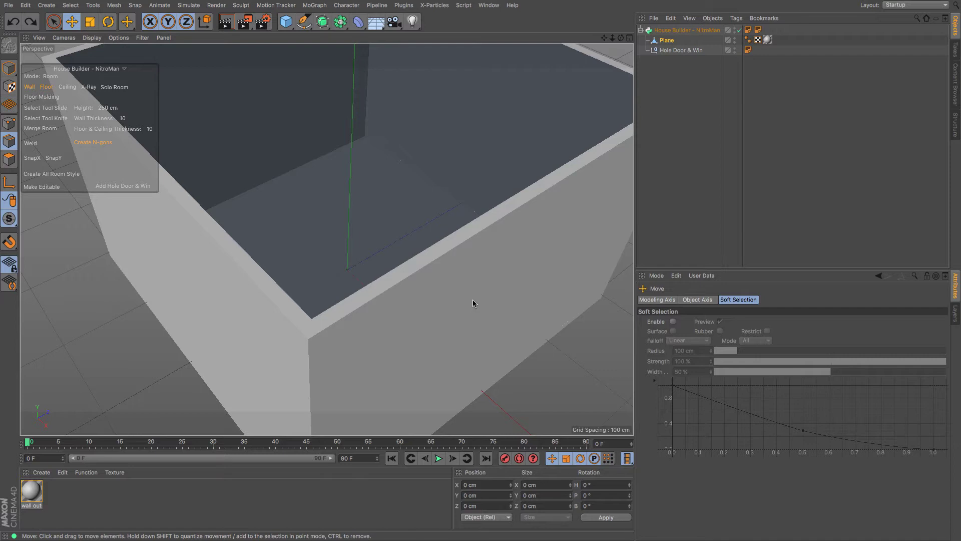
key("F2")
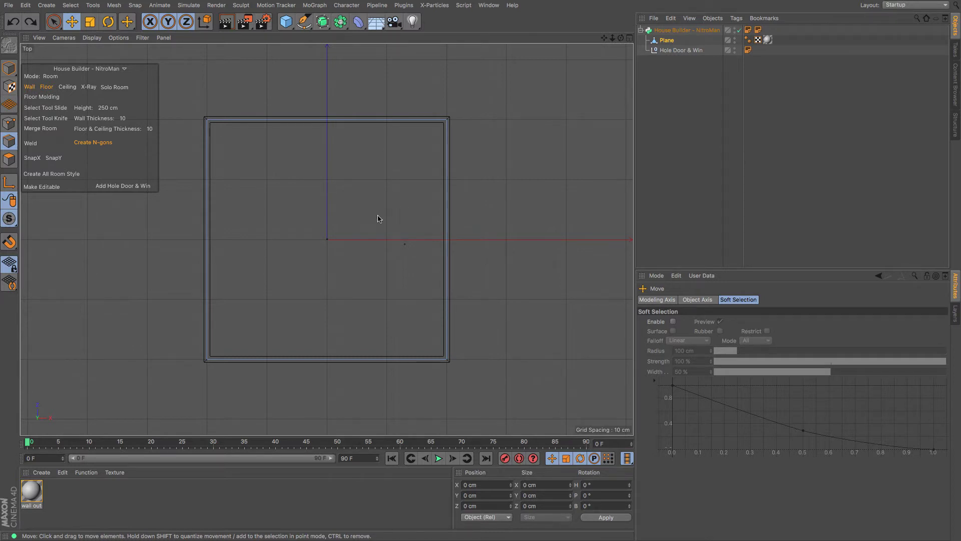
left_click(45, 118)
left_click(326, 97)
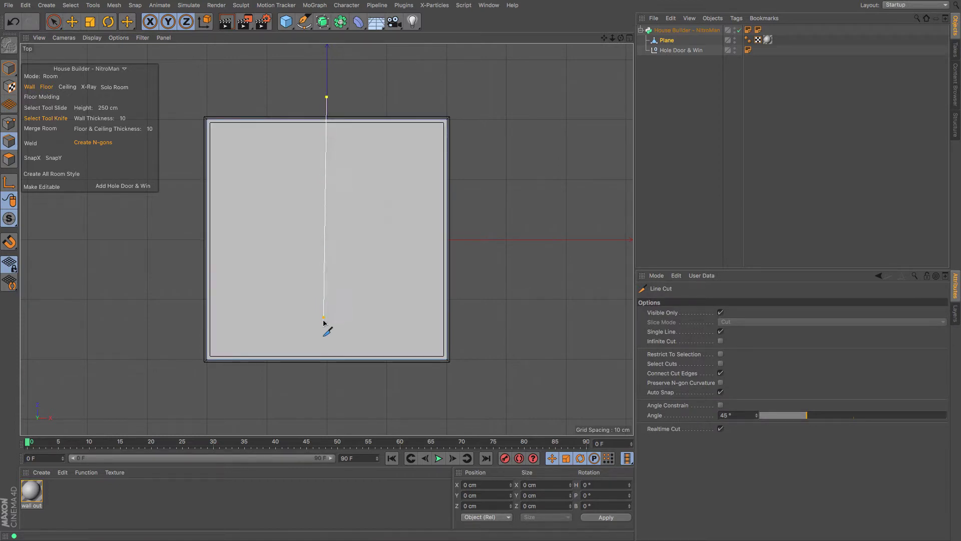
left_click(327, 384)
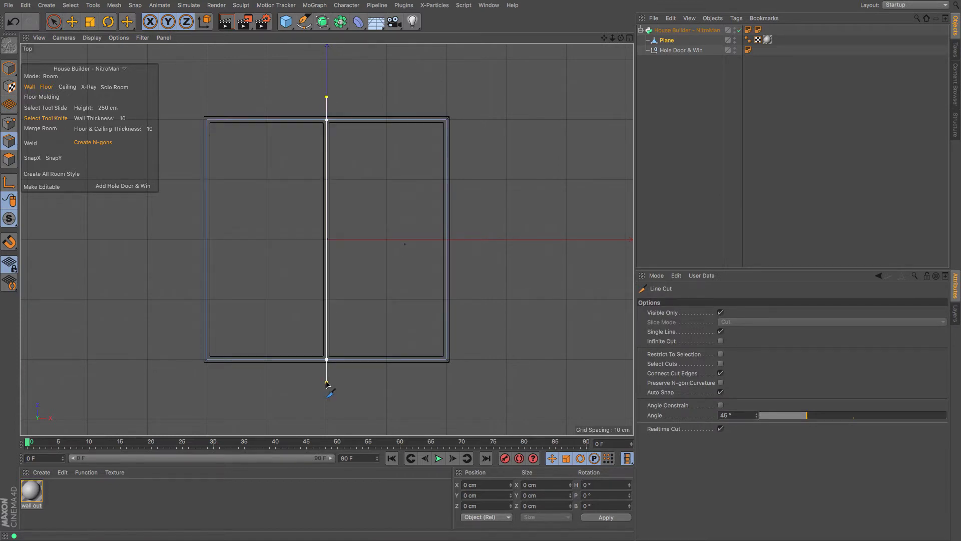
key("F1")
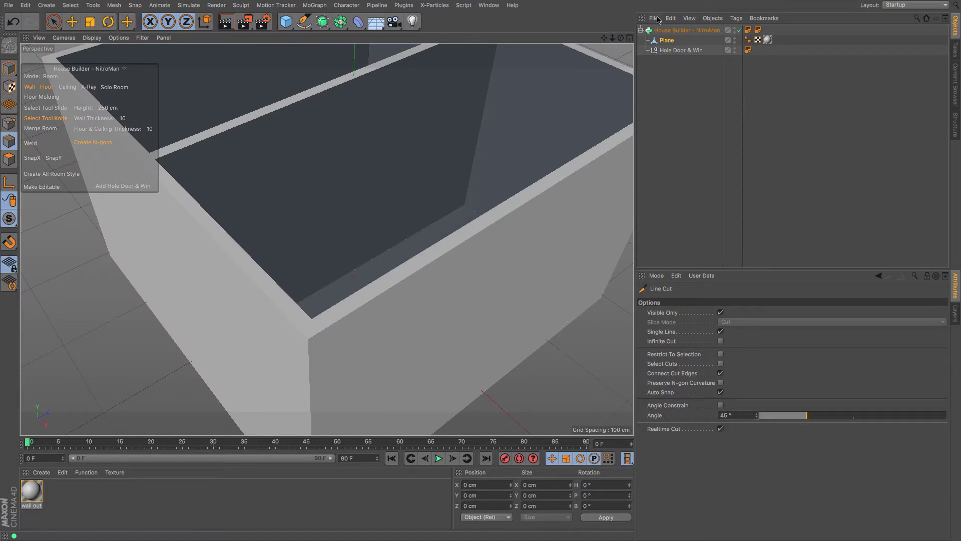
mouse_move(615, 40)
left_mouse_down()
mouse_move(588, 44)
mouse_move(616, 40)
left_mouse_up()
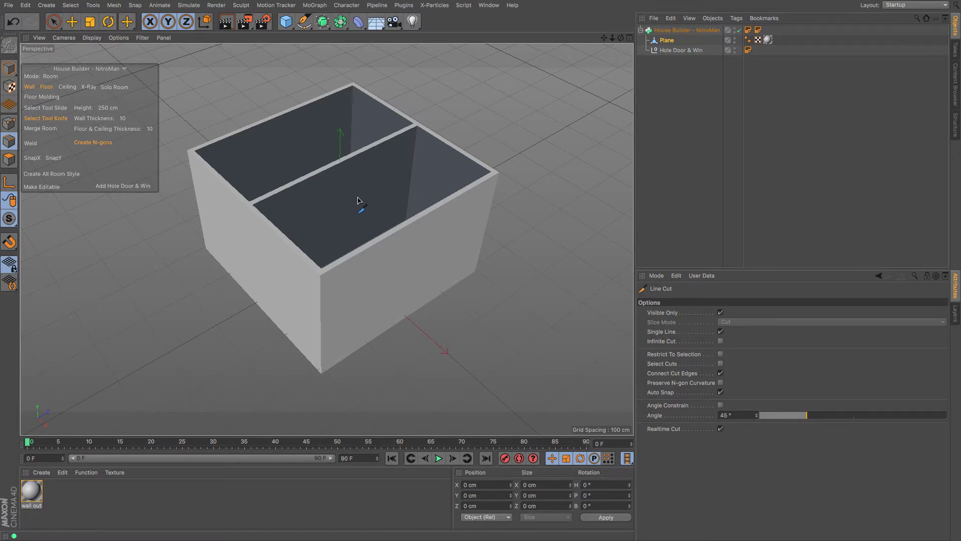
Step: Knife-cut the positive-X room in half along the X axis, from its outer wall to the central partition
key("F2")
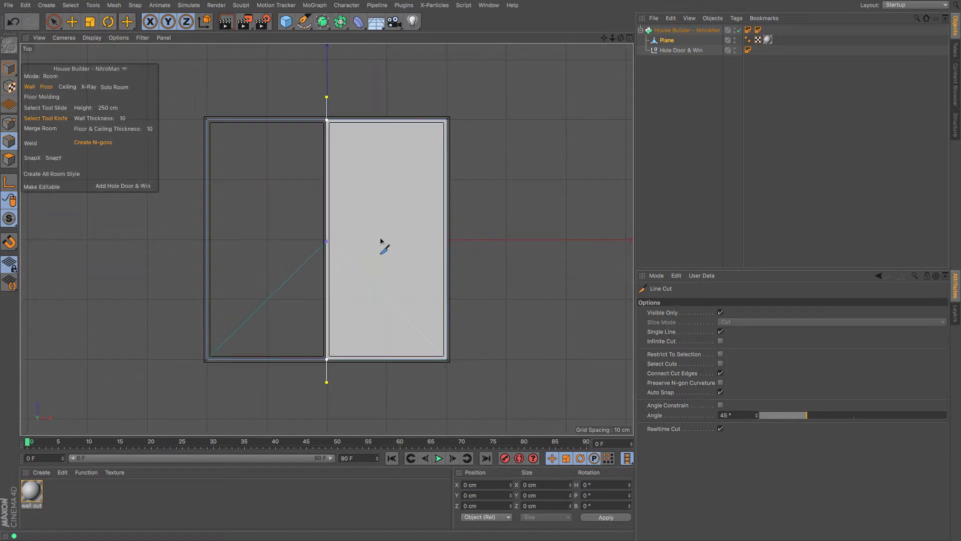
left_click(448, 240)
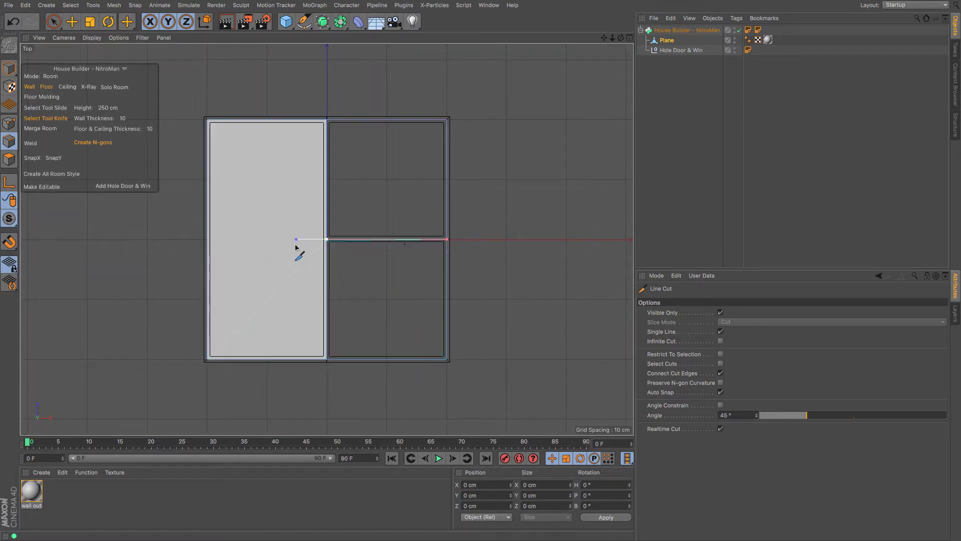
left_click(327, 240)
key("F1")
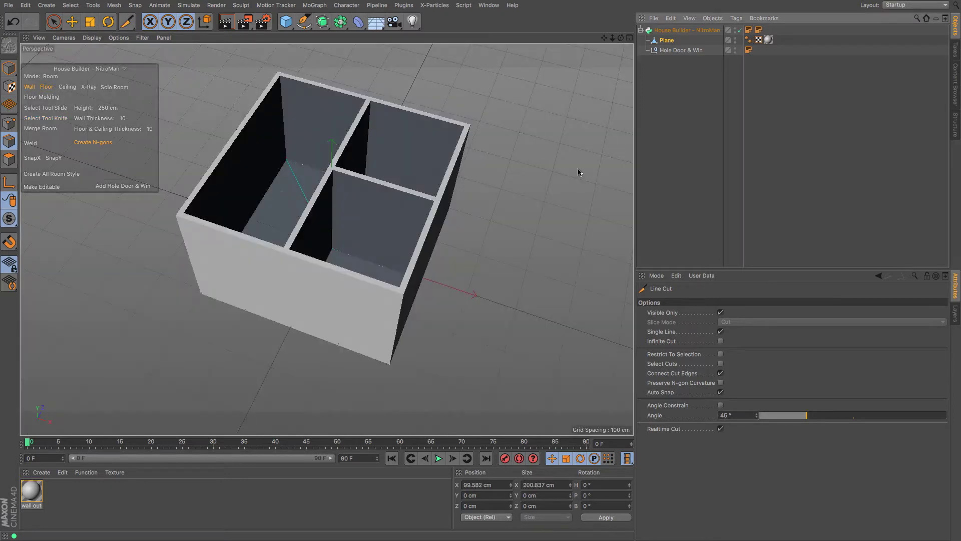
Step: Switch to the top view and activate Weld on the points of the Plane
mouse_move(620, 38)
left_mouse_down()
mouse_move(576, 43)
mouse_move(648, 34)
mouse_move(645, 53)
mouse_move(620, 41)
left_mouse_up()
key("F2")
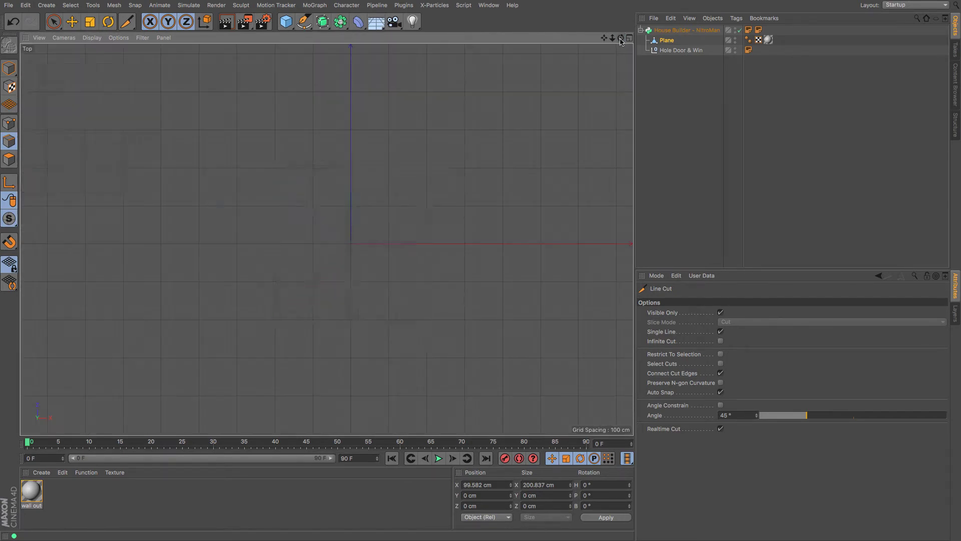
left_click(54, 21)
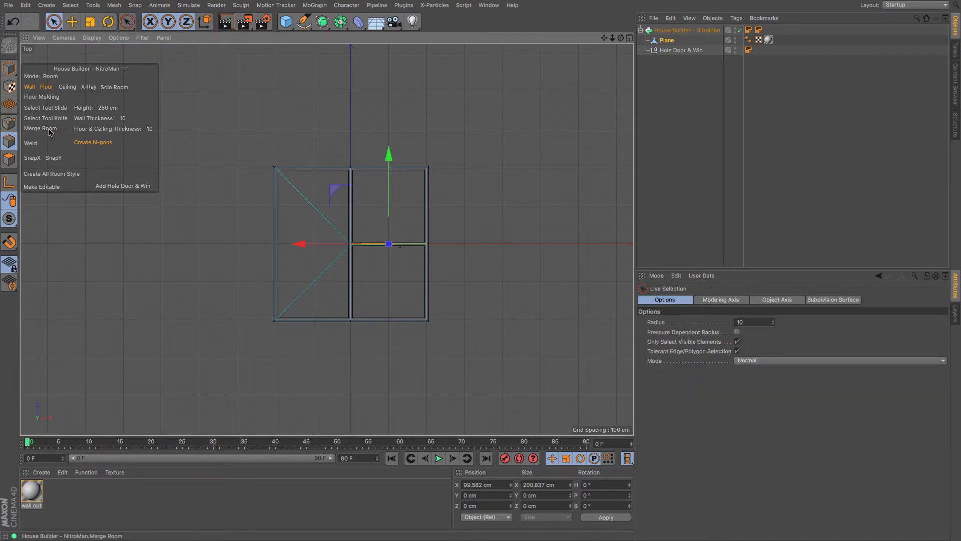
left_click(30, 144)
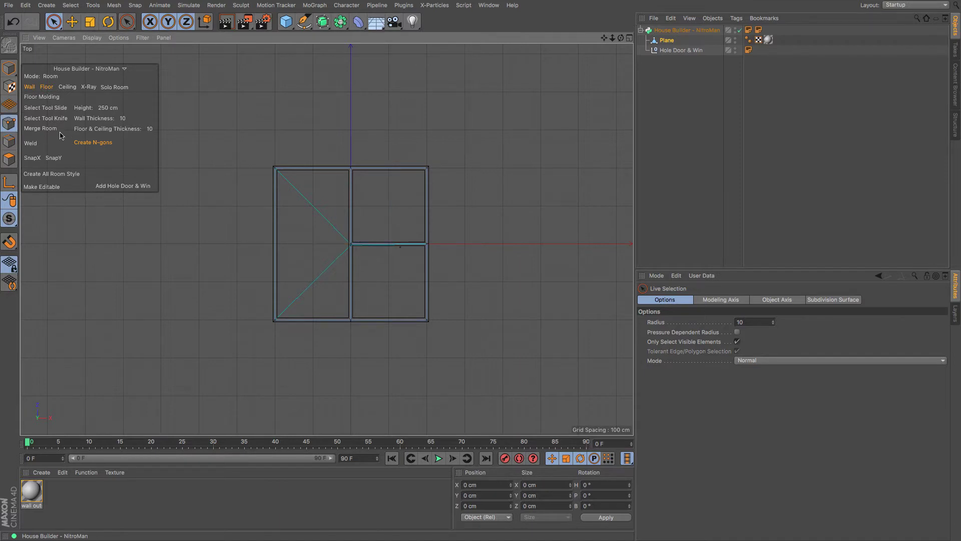
Step: Try sliding the negative-X outer wall with the Slide tool and undo the change
left_click(47, 108)
left_click_drag(279, 253, 255, 266)
key("super+z")
Step: Enlarge the big room by moving the negative-X outer wall edge to X -500 cm
left_click(274, 245)
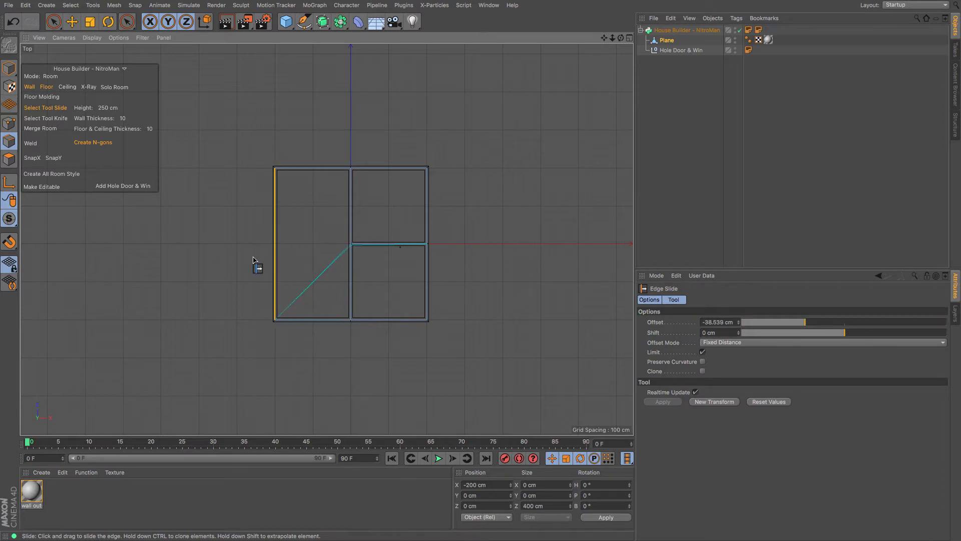
left_click(72, 21)
left_click_drag(363, 245, 249, 246)
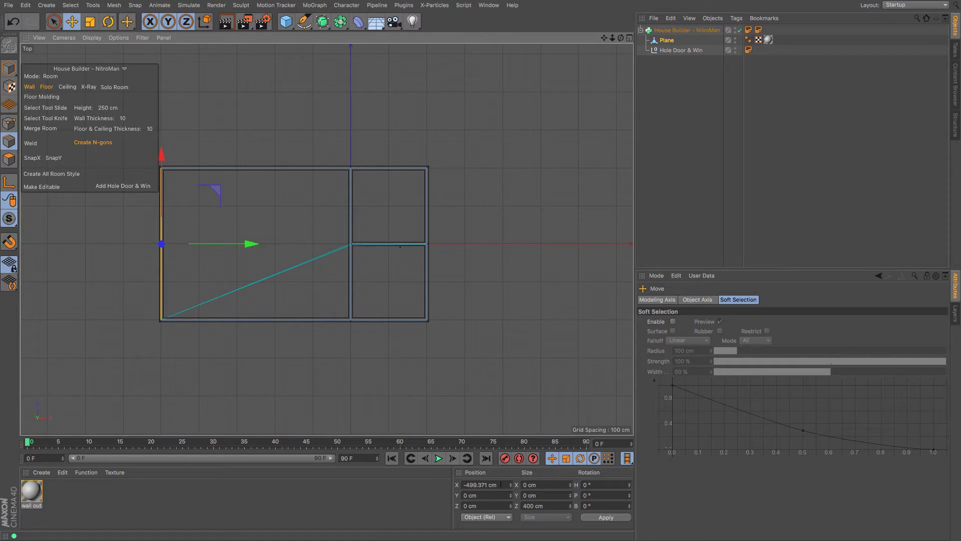
left_click(493, 484)
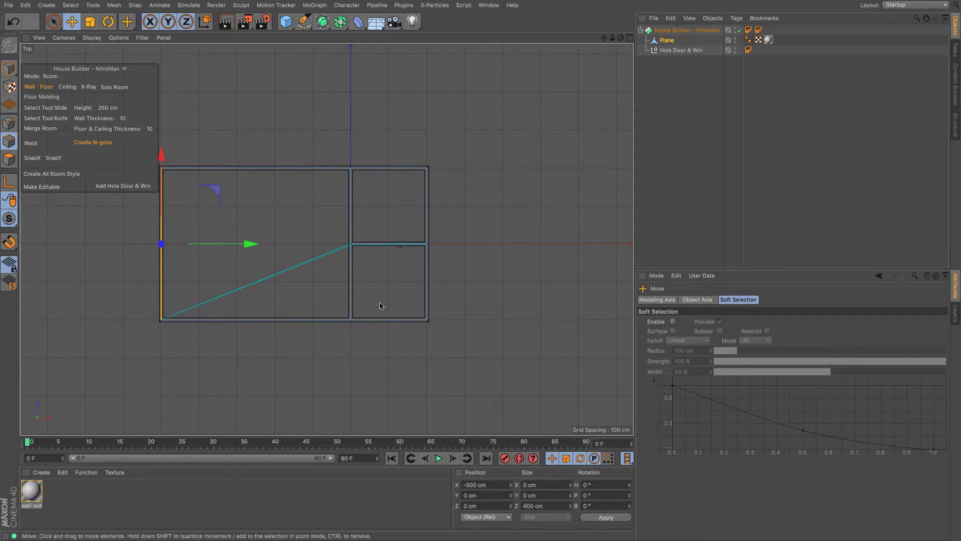
Step: In point mode, merge the duplicate points where the short partition meets the central partition
scroll(390, 250, "up", 10)
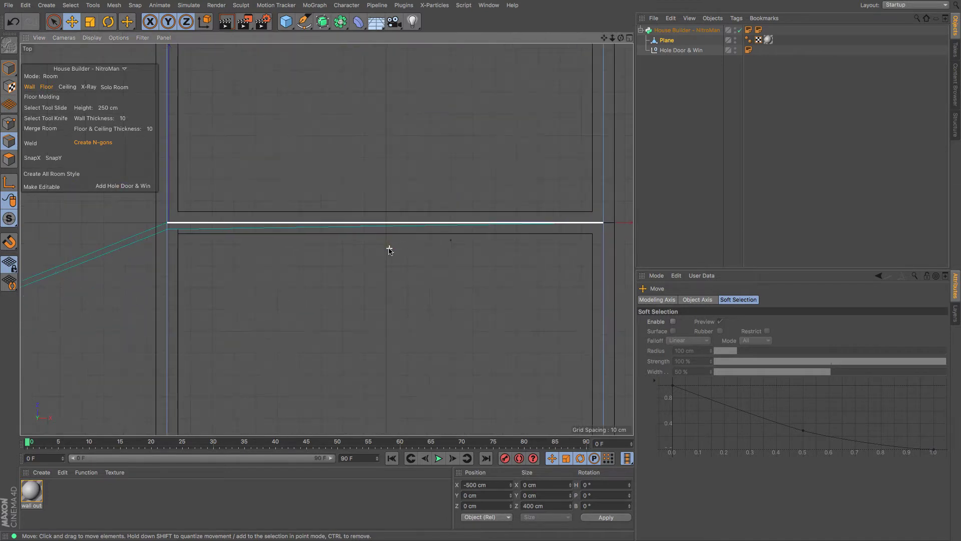
left_click(9, 122)
left_click(165, 229)
left_click(166, 234)
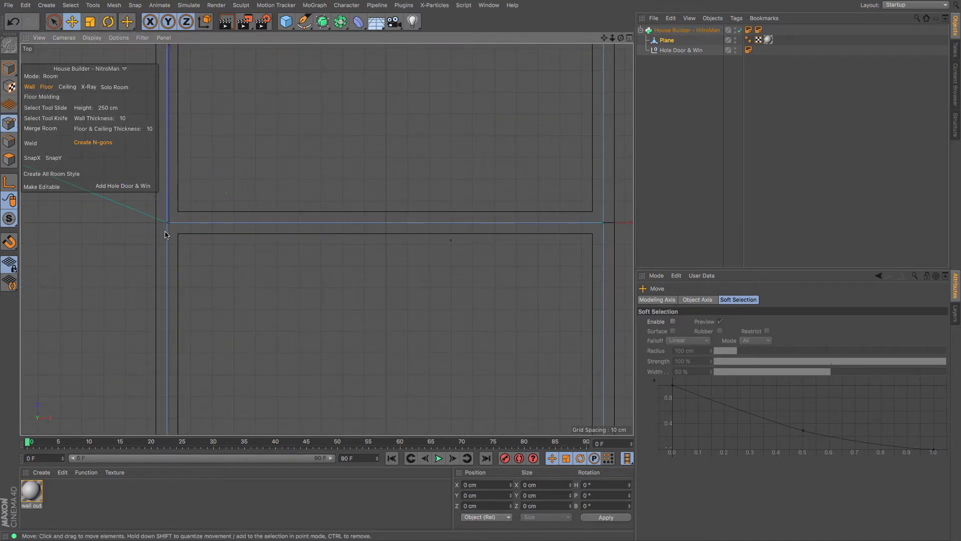
scroll(230, 235, "down", 10)
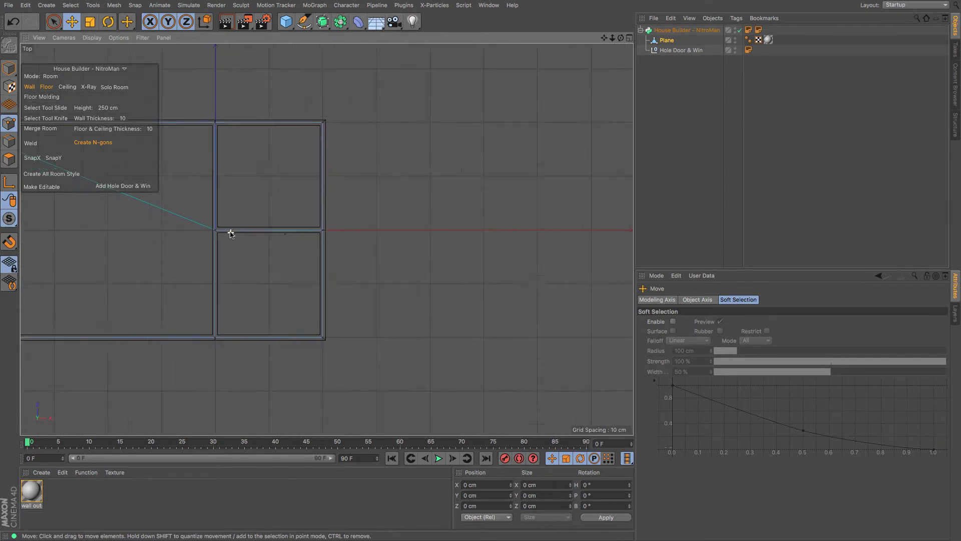
Step: In the perspective view, add a Rectangle spline and shift it along X toward the large room
left_click_drag(603, 38, 782, 51)
key("F1")
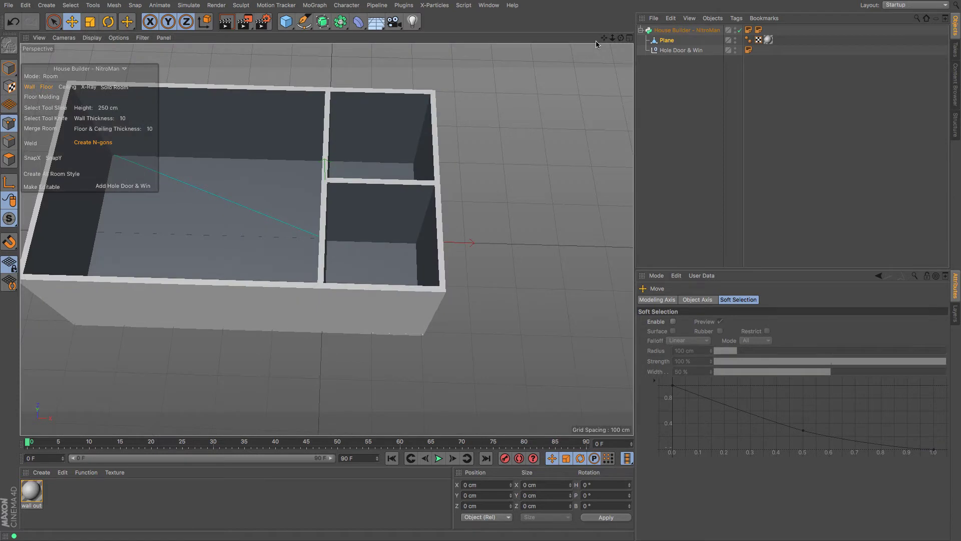
key("h")
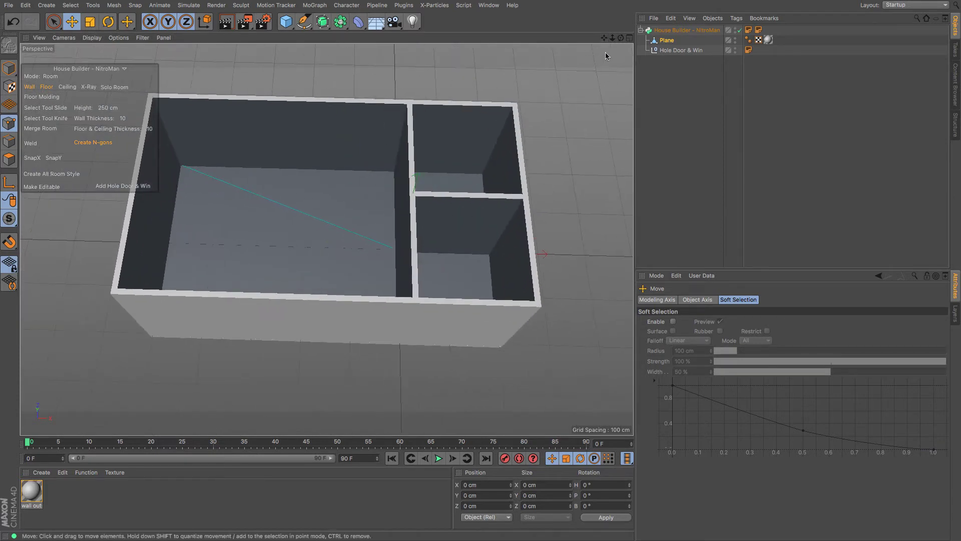
mouse_move(620, 38)
left_mouse_down()
mouse_move(596, 20)
mouse_move(608, 18)
mouse_move(596, 42)
mouse_move(604, 42)
left_mouse_up()
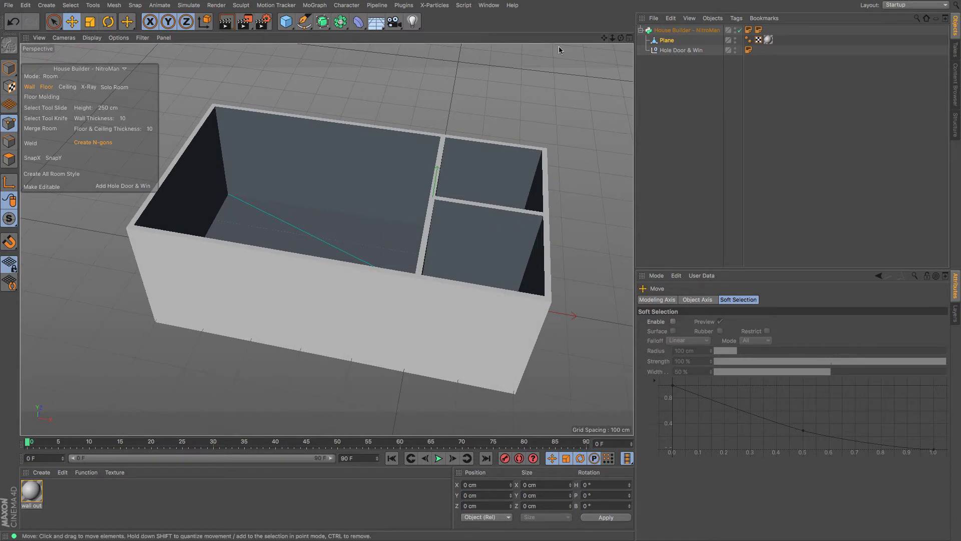
left_click(303, 22)
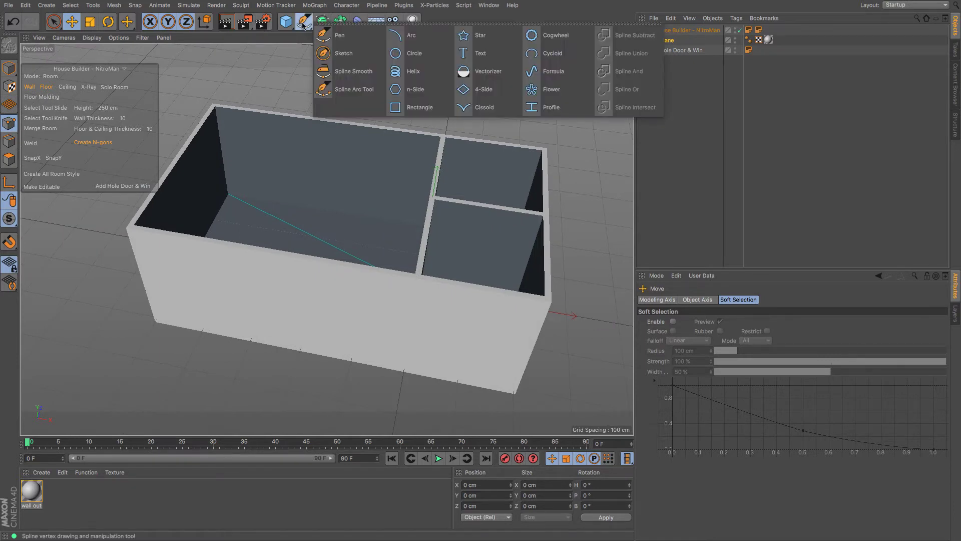
left_click(421, 106)
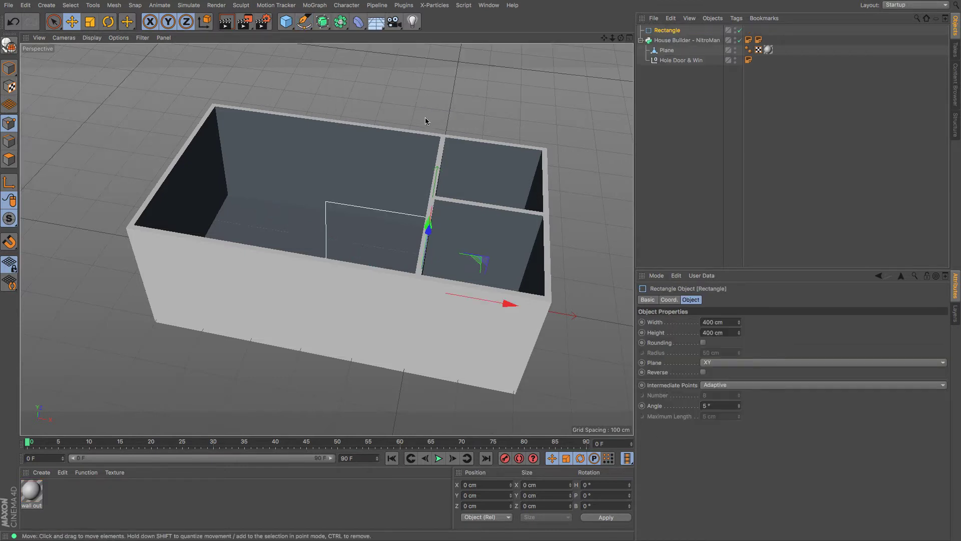
left_click_drag(508, 302, 468, 300)
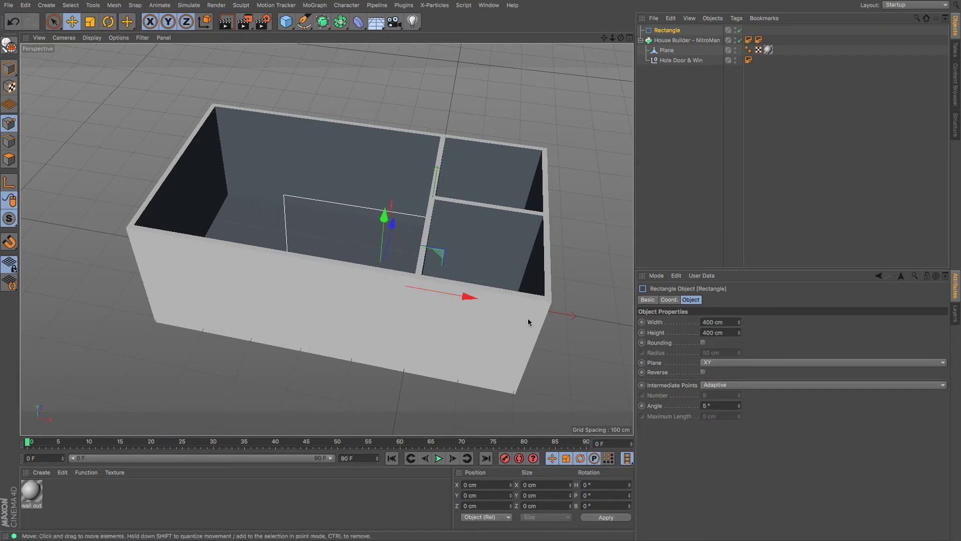
Step: Size the Rectangle to 80 cm wide and 200 cm high and move it in front of the long outer wall
double_click(708, 321)
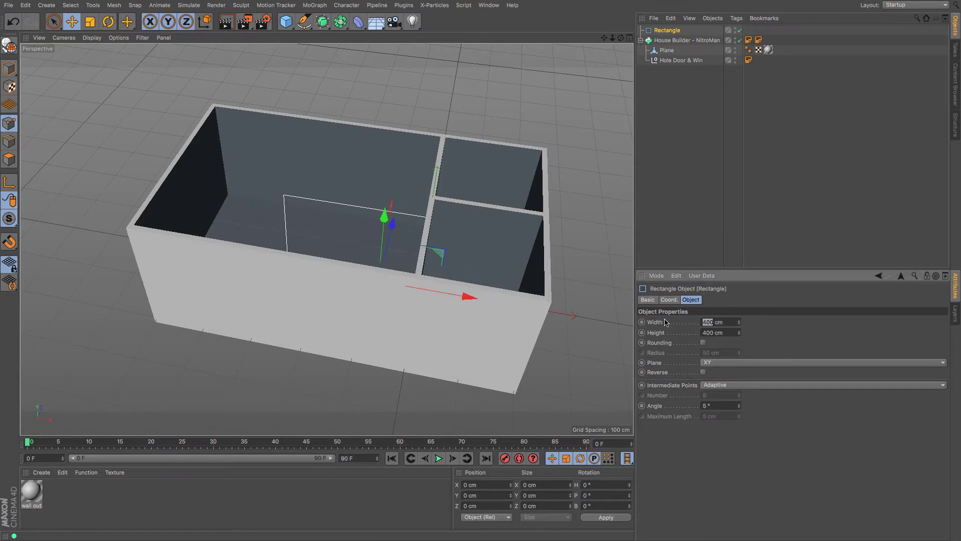
key("Tab")
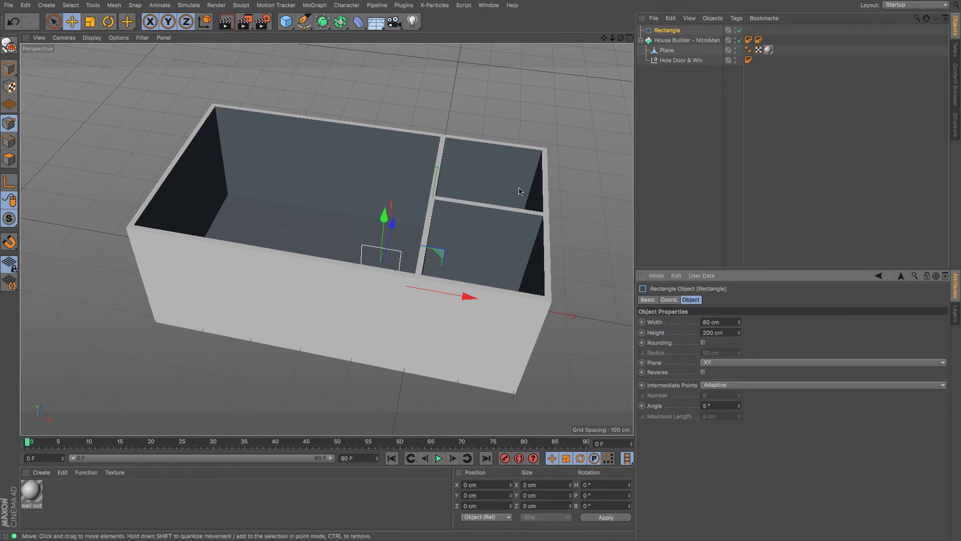
left_click_drag(384, 222, 357, 277)
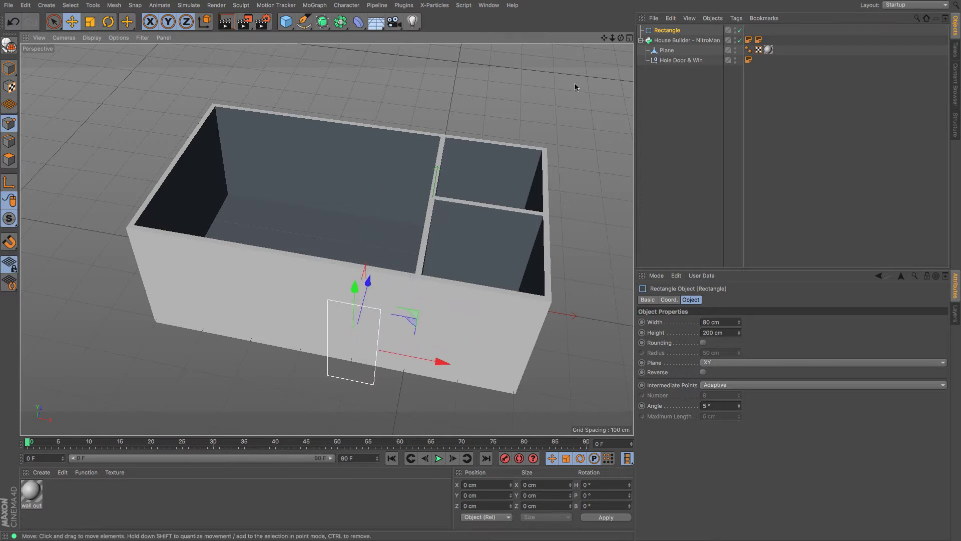
Step: Nest the Rectangle under Hole Door & Win and move it onto the long outer wall to cut an opening
left_click(665, 32)
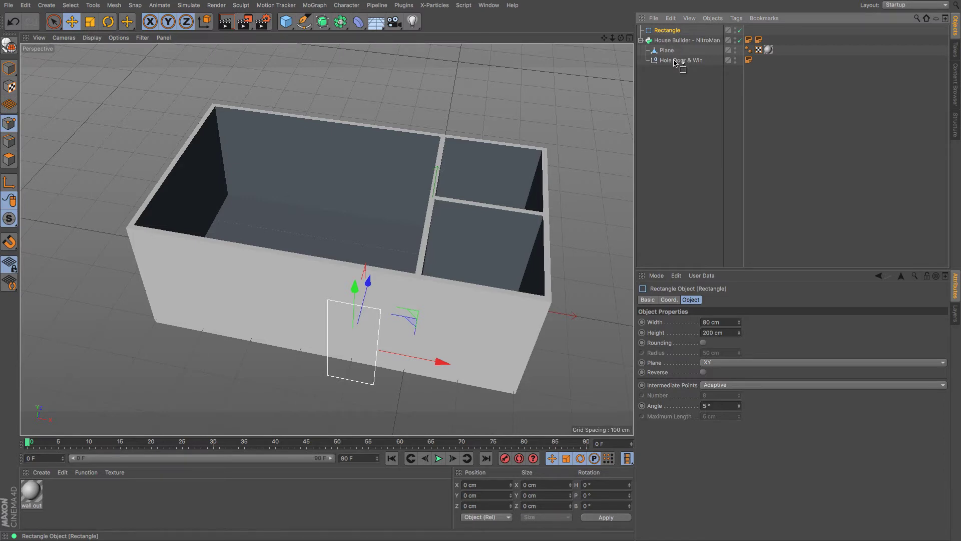
left_click_drag(676, 62, 676, 61)
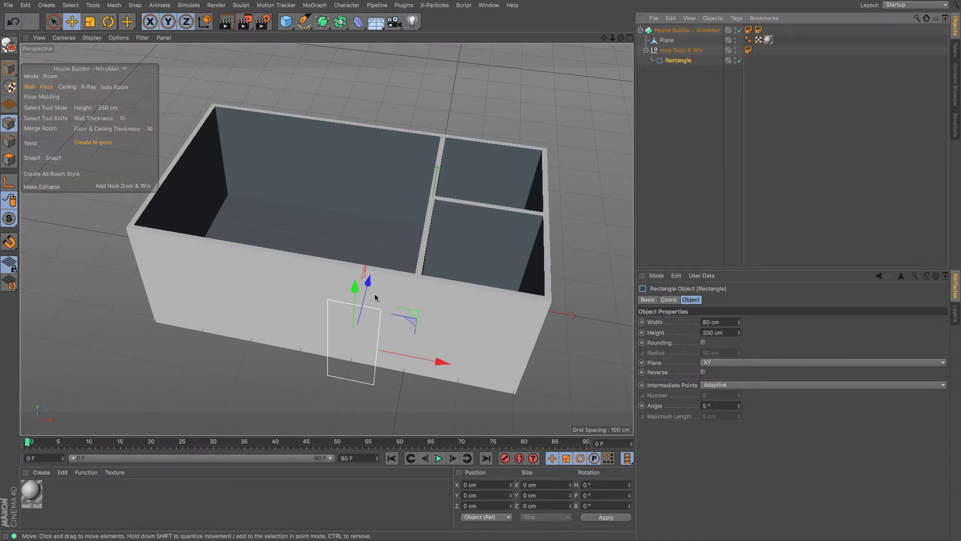
left_click_drag(365, 275, 386, 258)
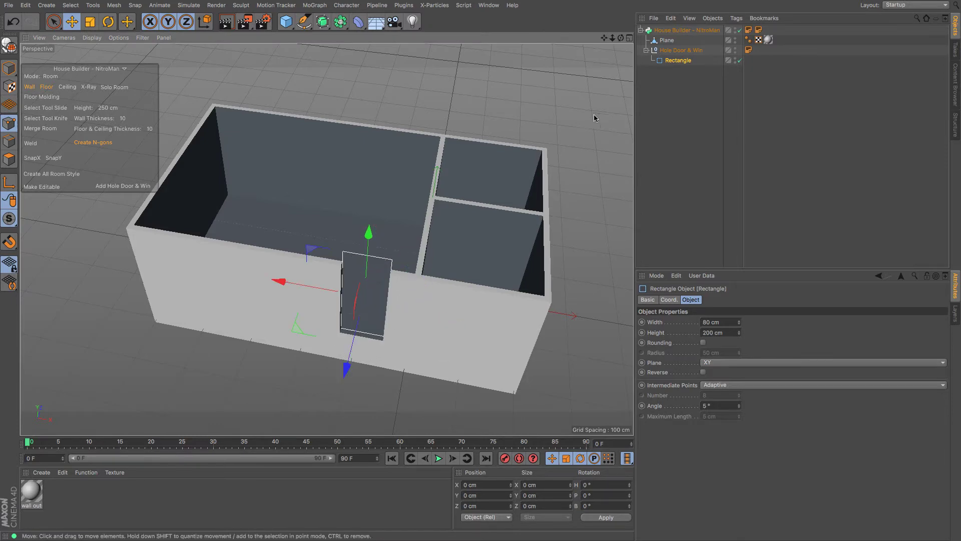
Step: Shift the door opening along the wall toward the middle of the large room and lower it to floor level
left_click_drag(620, 38, 480, 272)
left_click_drag(367, 138, 368, 170)
left_click_drag(308, 239, 215, 253)
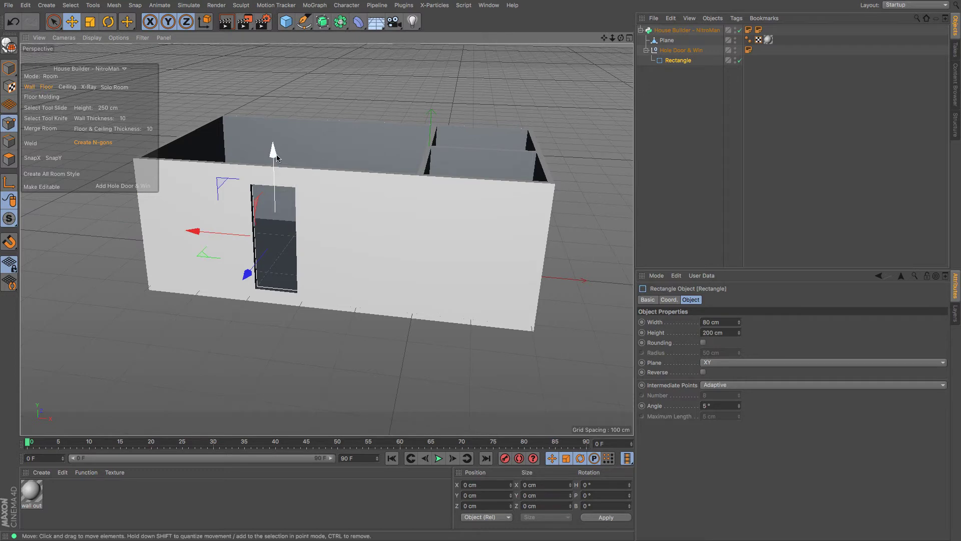
left_click_drag(273, 150, 274, 163)
mouse_move(196, 239)
left_mouse_down()
mouse_move(90, 235)
mouse_move(317, 250)
mouse_move(185, 244)
mouse_move(206, 240)
left_mouse_up()
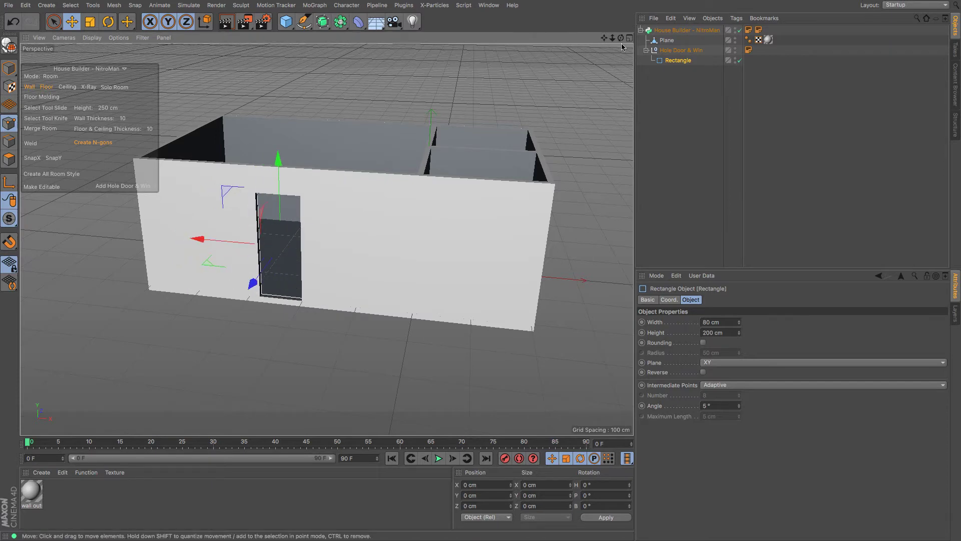
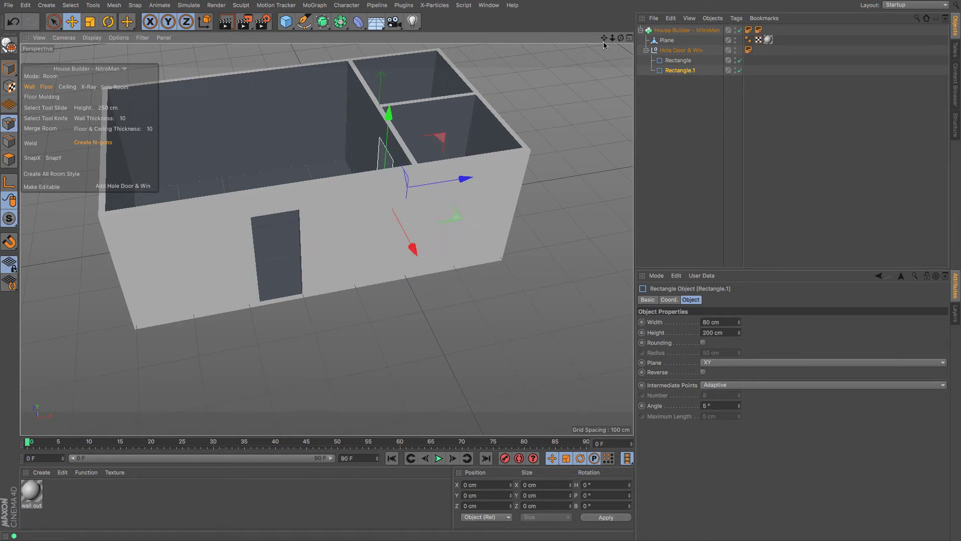
Step: Cut doorways through the central partition into both small rooms using Rectangle.1 and a duplicate of it
left_click_drag(620, 38, 733, 52)
mouse_move(591, 81)
left_mouse_down()
mouse_move(585, 57)
mouse_move(590, 66)
left_mouse_up()
mouse_move(345, 210)
left_mouse_down()
mouse_move(356, 210)
mouse_move(338, 213)
left_mouse_up()
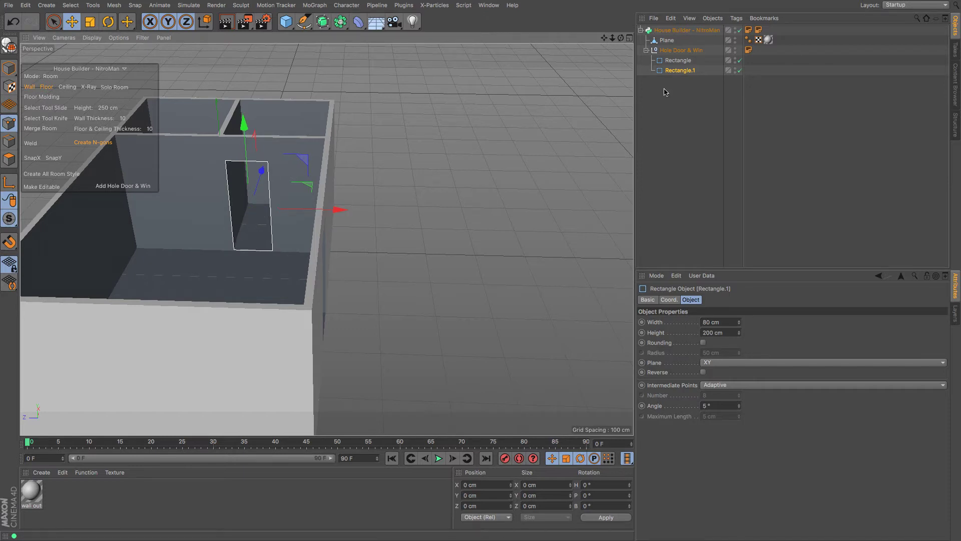
mouse_move(670, 71)
left_mouse_down("ctrl")
mouse_move(678, 85)
mouse_move(684, 76)
left_mouse_up("ctrl")
left_click_drag(329, 209, 286, 208)
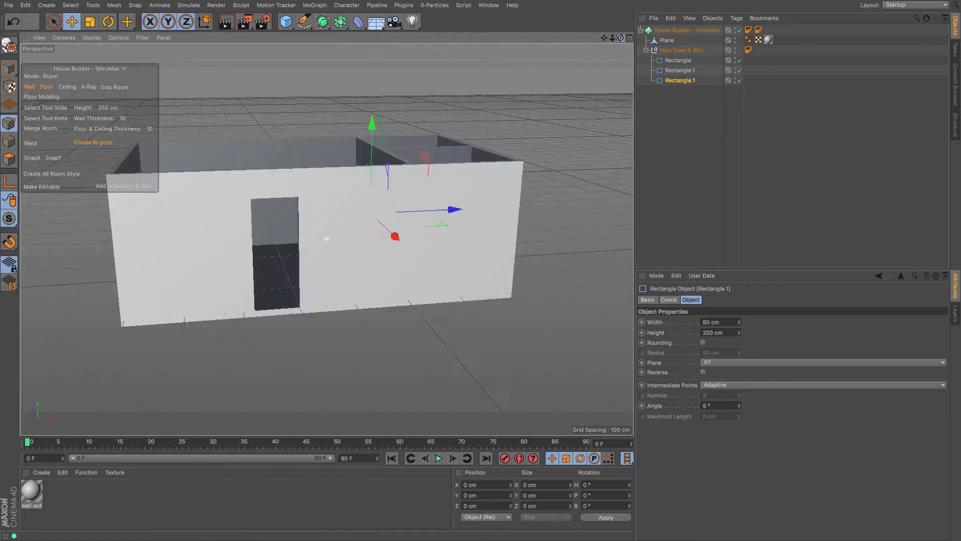
Step: Duplicate the outer door's Rectangle and move the copy along the same wall toward the negative-X corner
mouse_move(621, 38)
left_mouse_down()
mouse_move(591, 75)
mouse_move(620, 39)
left_mouse_up()
left_click(677, 61, "ctrl")
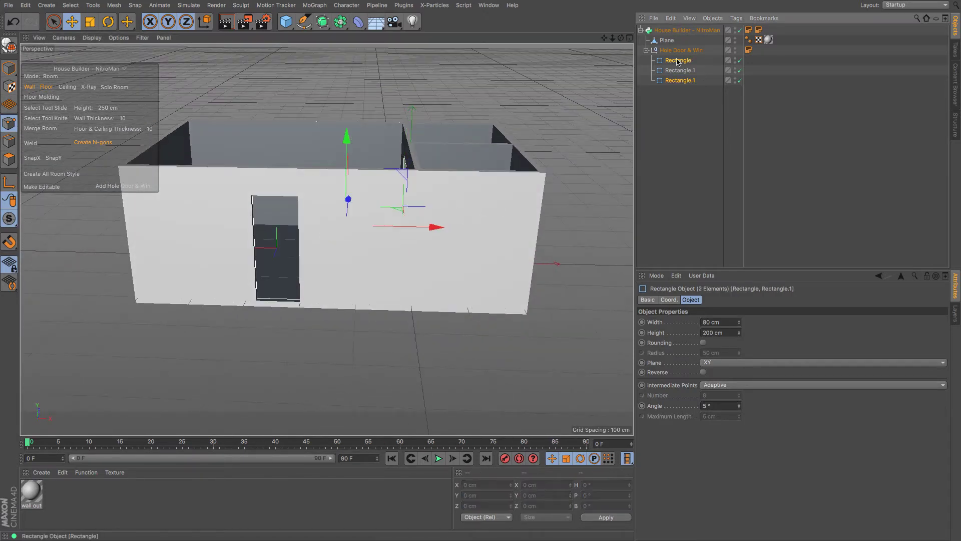
left_click(678, 61)
left_click_drag(679, 63, 678, 67, "ctrl")
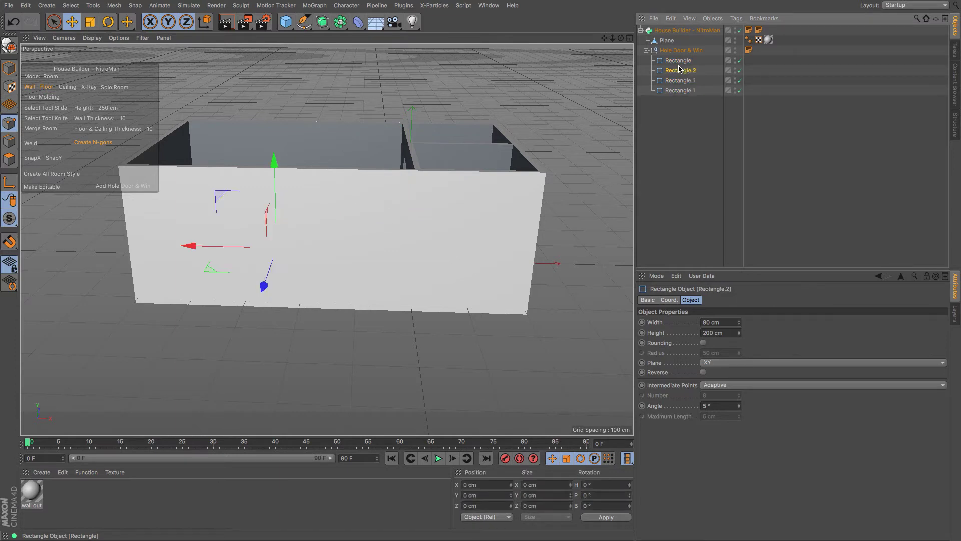
left_click_drag(212, 248, 119, 252)
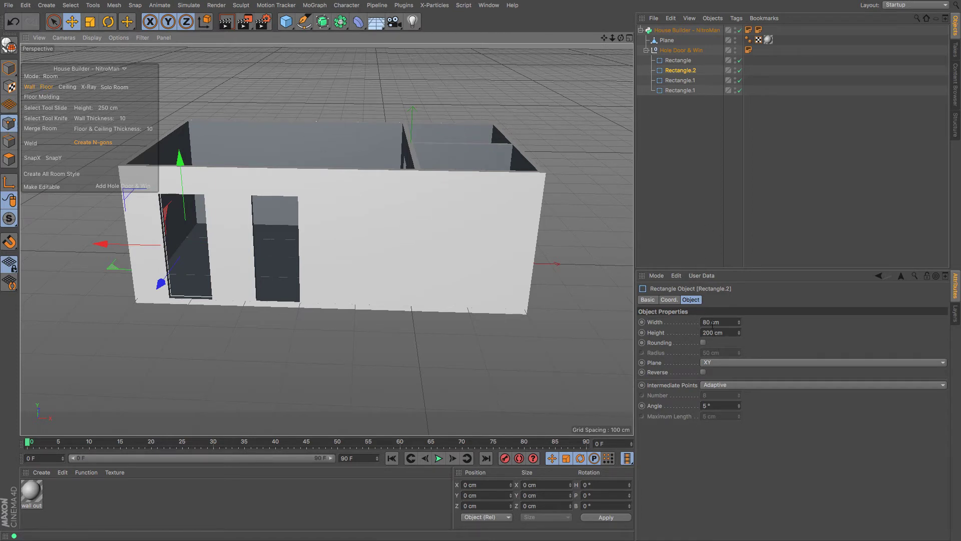
Step: Set the copied opening's height to 80 cm and raise it so its top lines up with the doorway
left_click_drag(714, 332, 610, 331)
type("80")
key("Return")
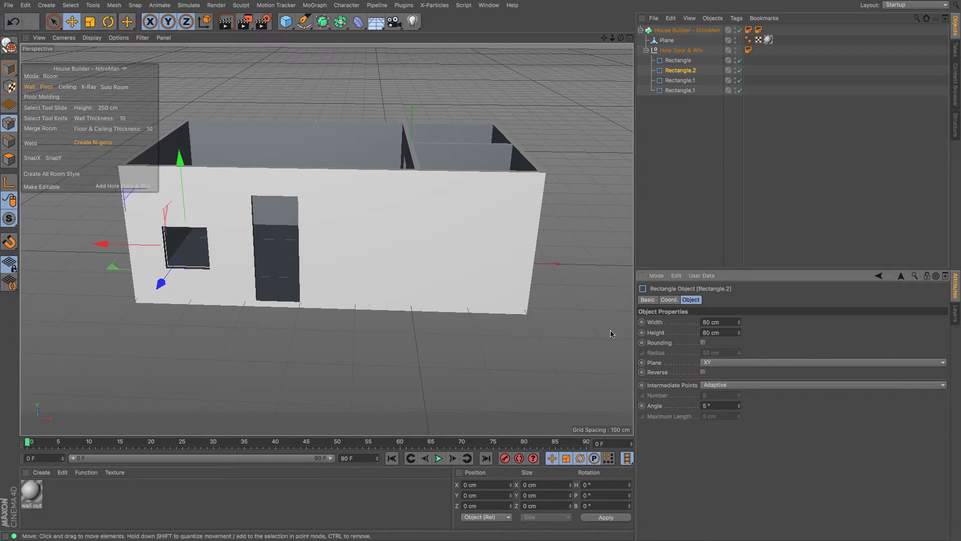
left_click_drag(180, 159, 189, 128)
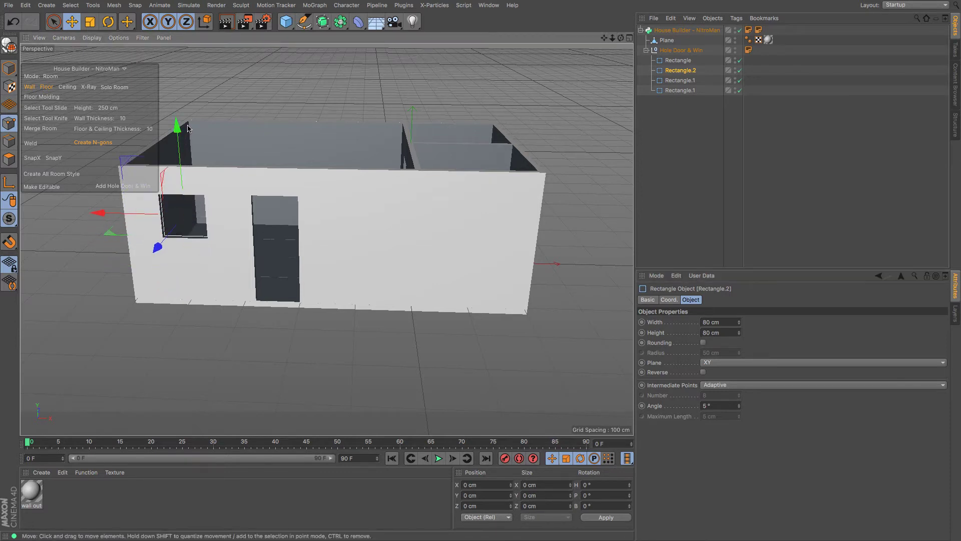
key("F4")
middle_click_drag(314, 228, 481, 273, "alt")
left_click_drag(255, 99, 254, 99)
key("F1")
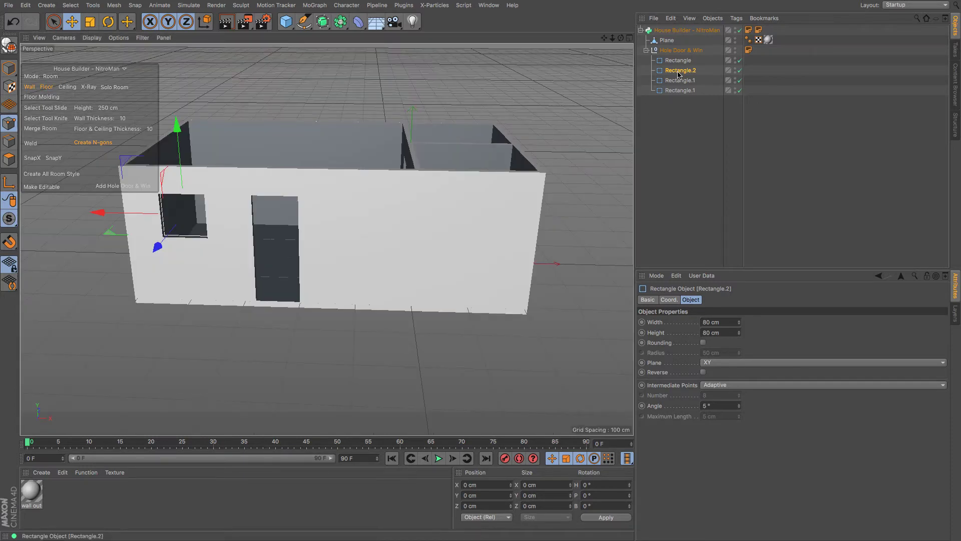
Step: Duplicate the window Rectangle twice and place both copies side by side in the large room's opposite long wall
left_click_drag(678, 74, 677, 77)
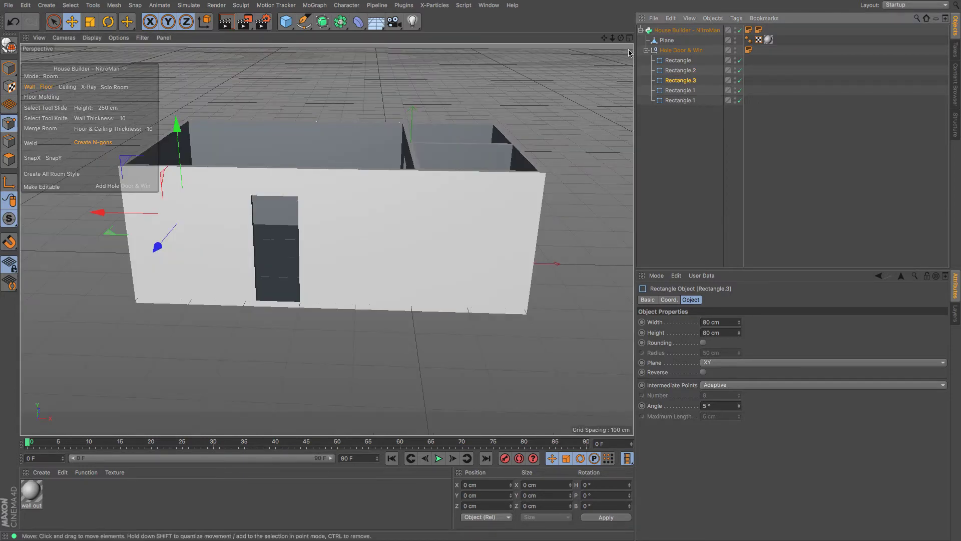
left_click_drag(351, 140, 422, 139, "alt")
left_click_drag(678, 80, 680, 96, "ctrl")
left_click_drag(526, 159, 576, 228)
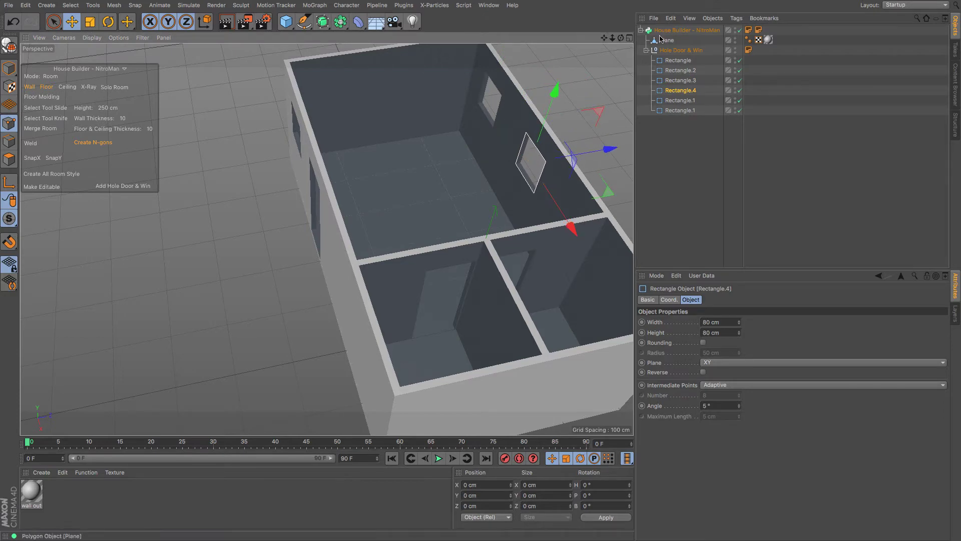
left_click_drag(621, 39, 624, 40)
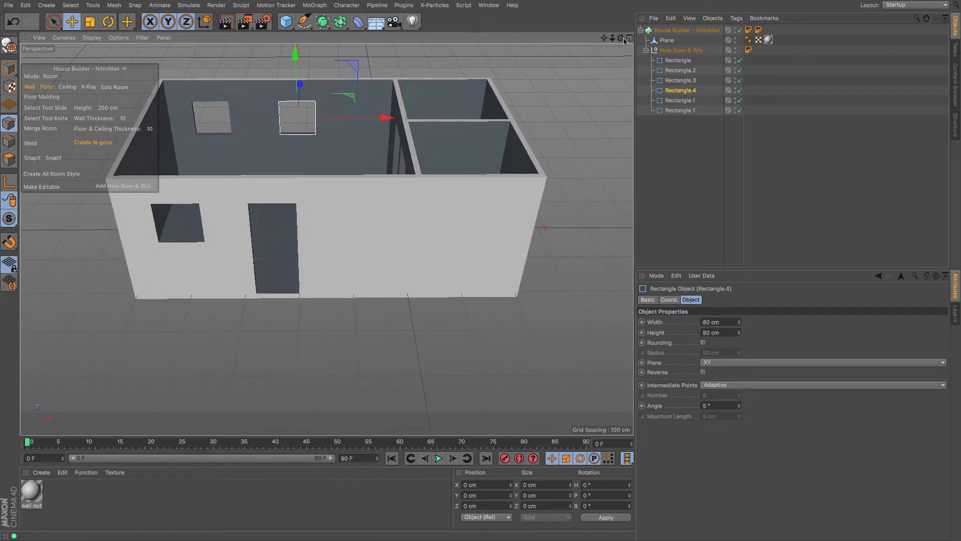
Step: Duplicate the Rectangle.4 window opening twice and place one copy in the outer end wall of each small room
left_click_drag(675, 90, 690, 105, "ctrl")
left_click_drag(382, 123, 511, 182)
left_click_drag(683, 105, 685, 109, "ctrl")
left_click_drag(509, 183, 537, 236)
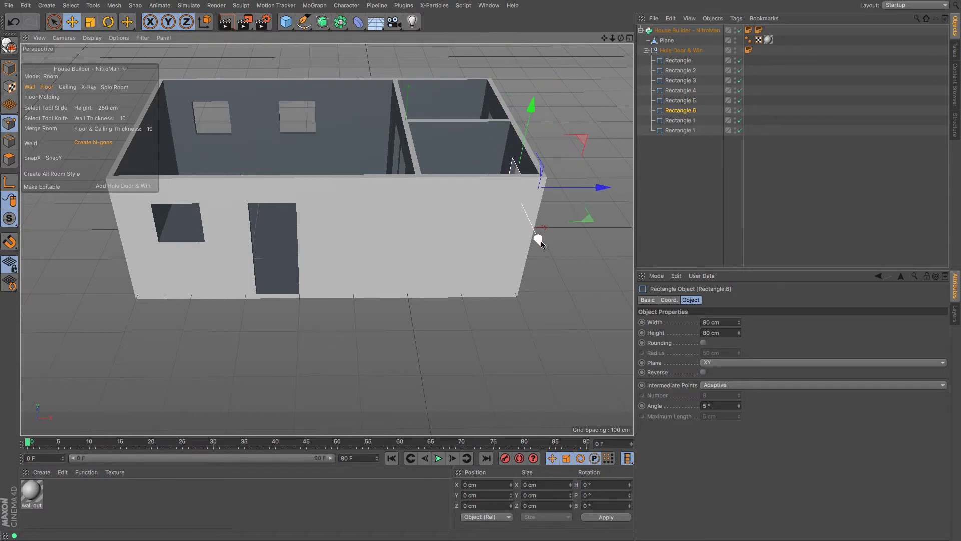
Step: In the Right view, shift Rectangle.6 and Rectangle.5 slightly toward the wall that divides the two small rooms
key("F4")
key("F3")
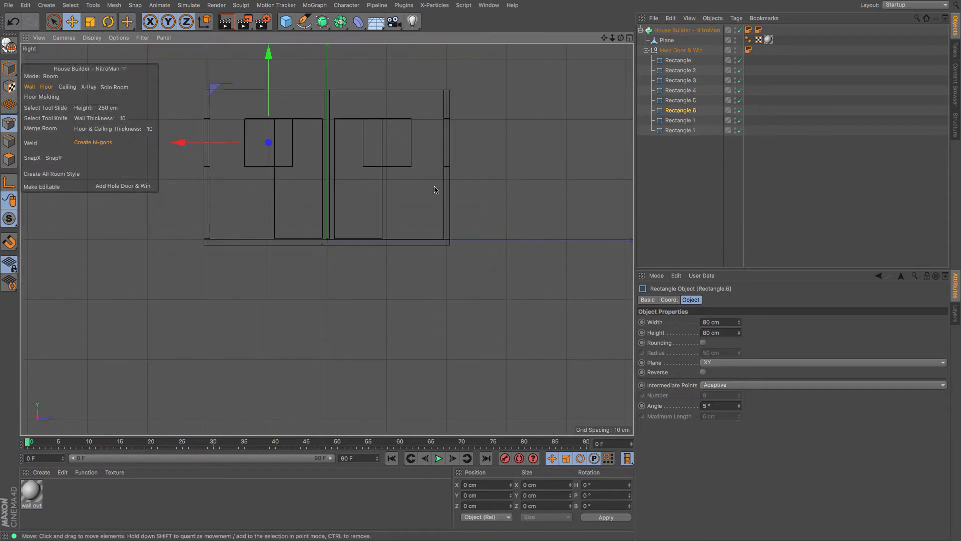
left_click_drag(206, 148, 212, 149)
left_click(680, 100)
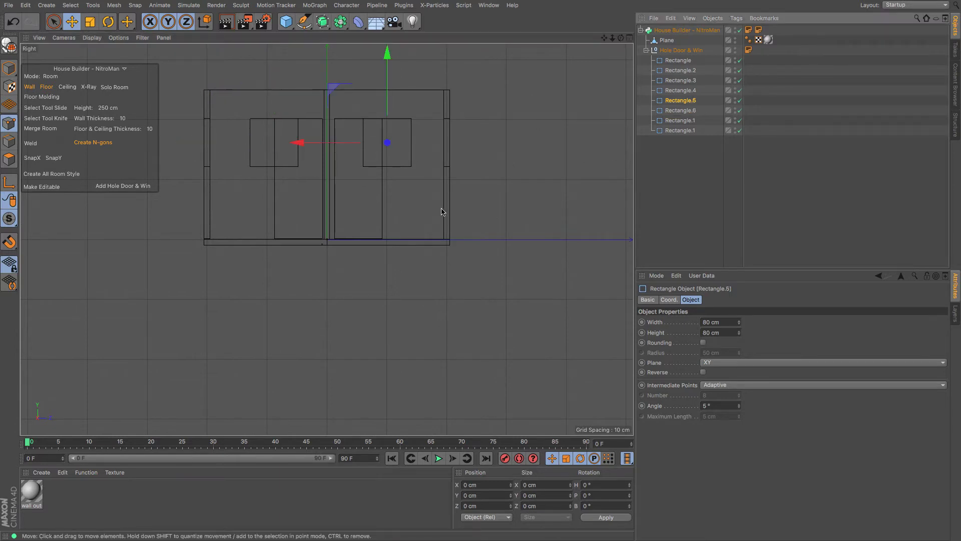
left_click_drag(334, 153, 328, 153)
key("F1")
Step: Create room style objects for all rooms and expand the Room & Styles group in the object hierarchy
mouse_move(621, 38)
left_mouse_down()
mouse_move(585, 43)
mouse_move(576, 95)
mouse_move(700, 90)
mouse_move(726, 60)
mouse_move(771, 55)
mouse_move(681, 52)
mouse_move(660, 62)
mouse_move(603, 37)
left_mouse_up()
left_click_drag(540, 50, 606, 43)
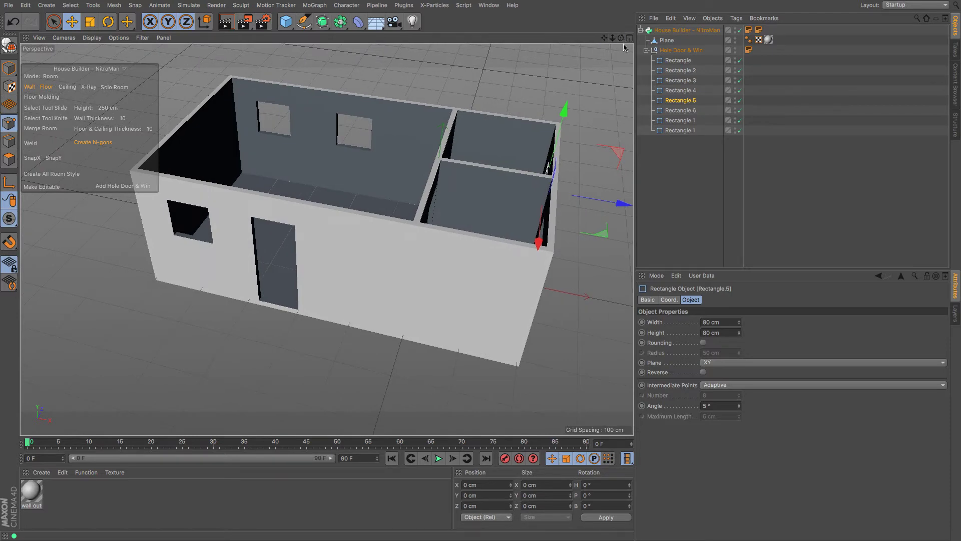
left_click_drag(620, 40, 420, 64)
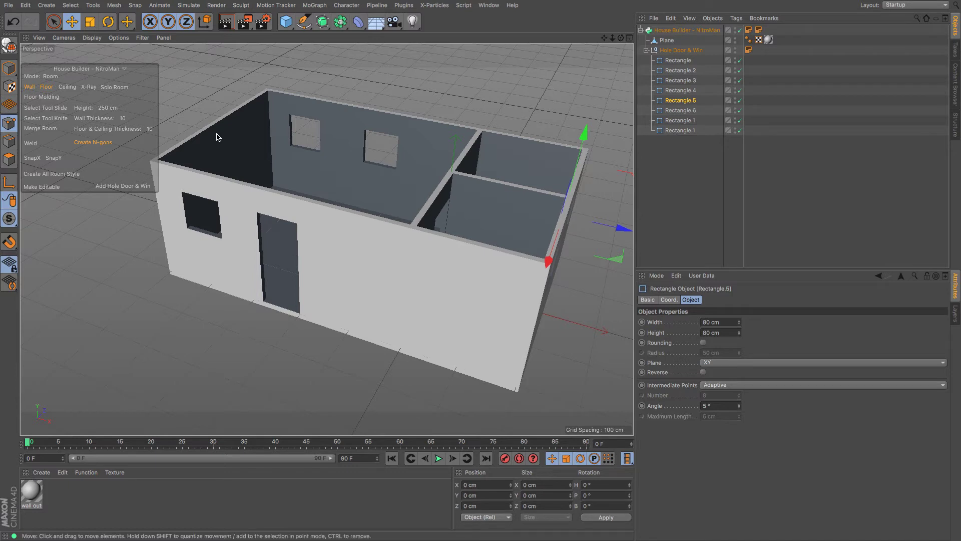
left_click(63, 174)
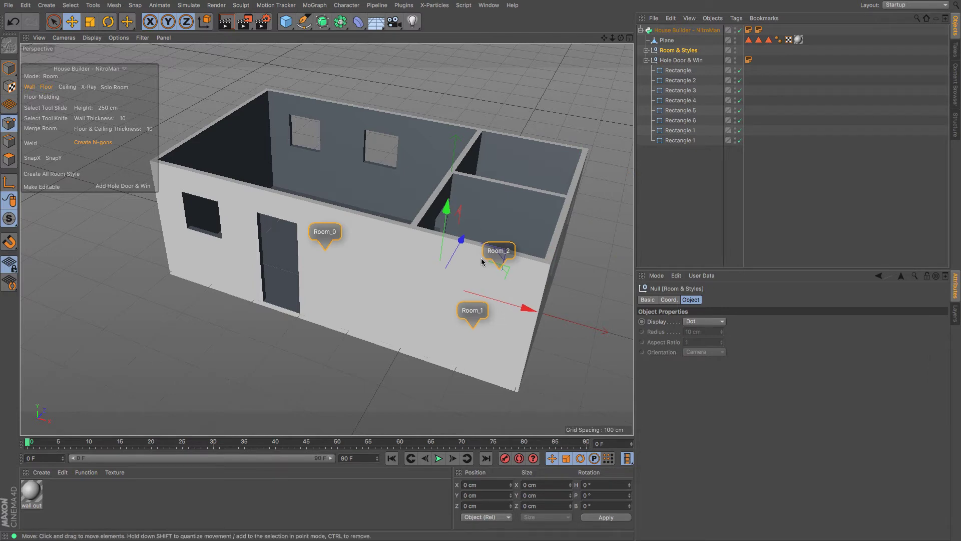
left_click(646, 51)
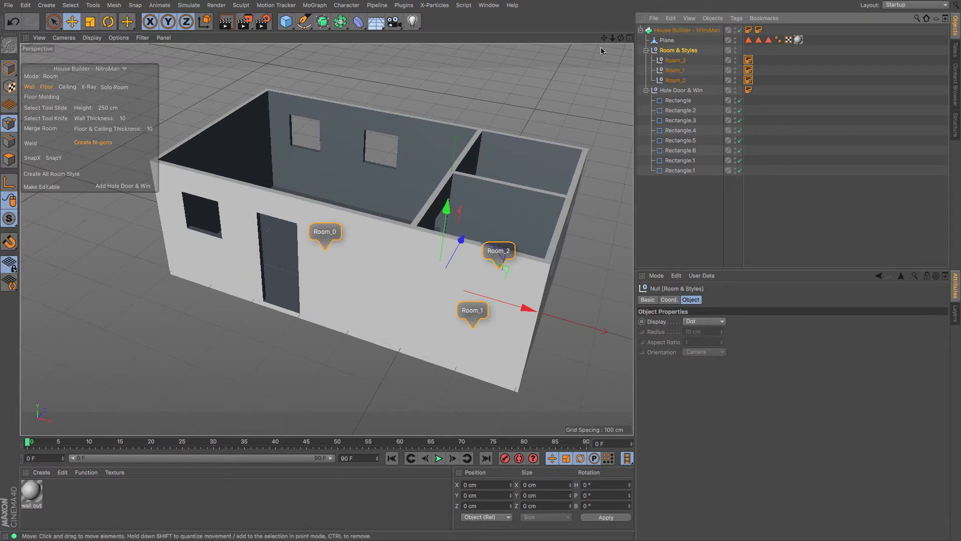
left_click_drag(620, 38, 671, 50)
left_click_drag(326, 239, 422, 225)
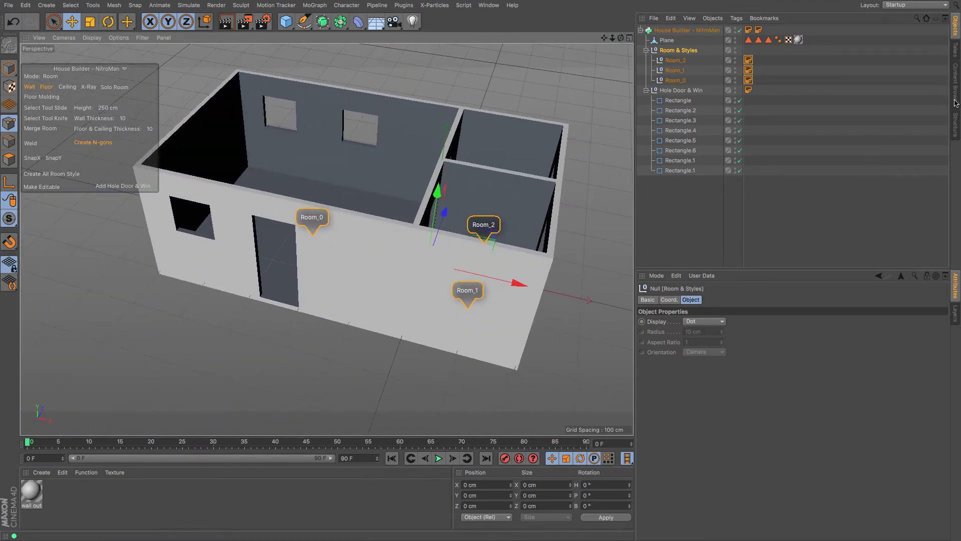
Step: Apply the Style 01 - Bedroom preset from the Room Styles library to Room_0
left_click(955, 82)
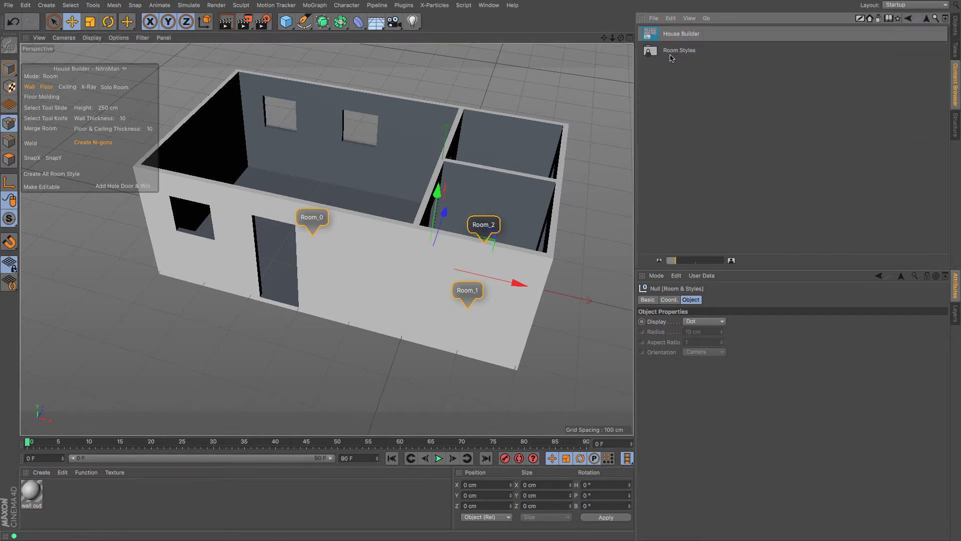
left_click(955, 26)
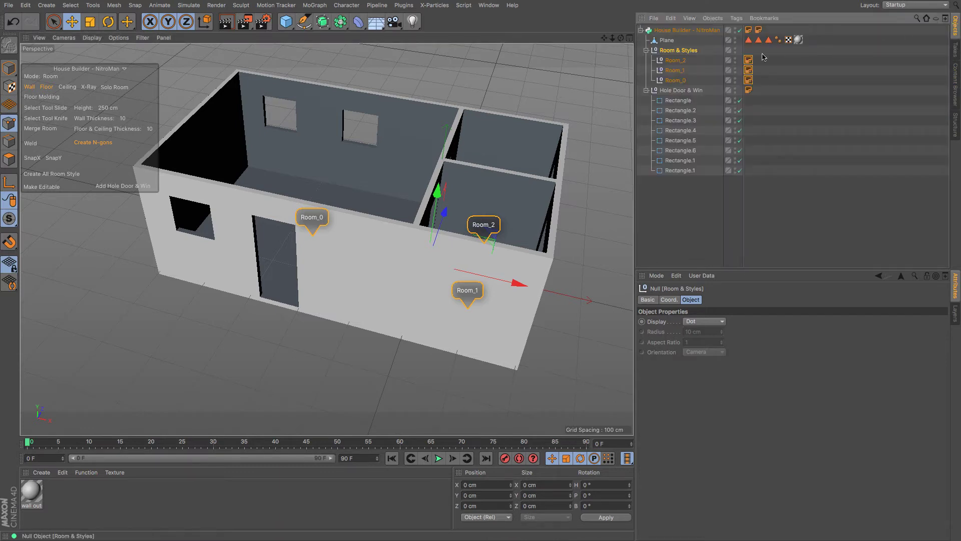
left_click(672, 82)
left_click(956, 85)
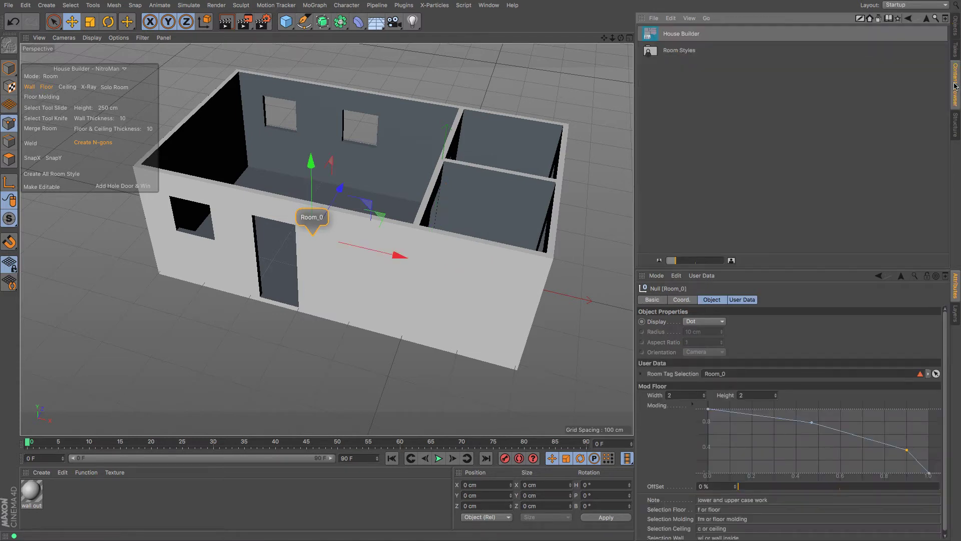
double_click(649, 52)
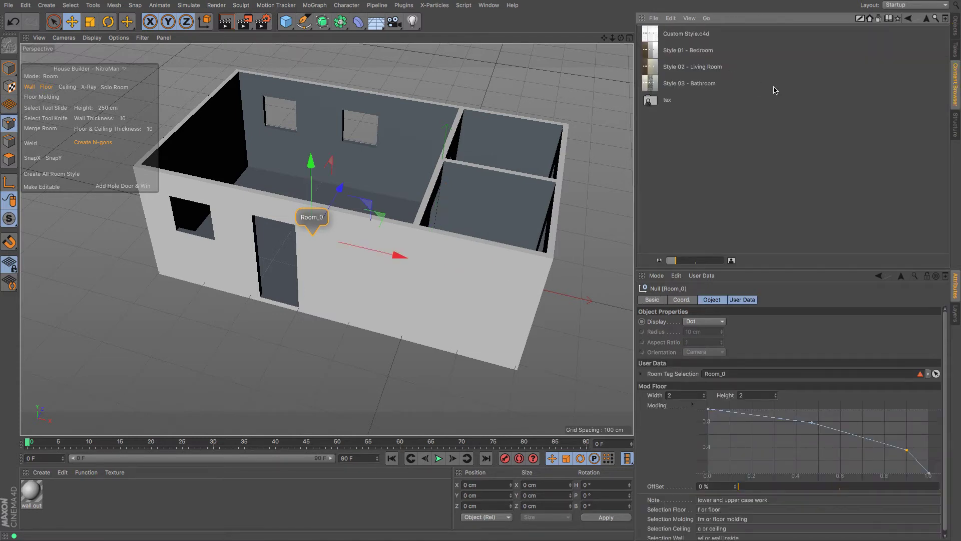
left_click_drag(697, 262, 705, 261)
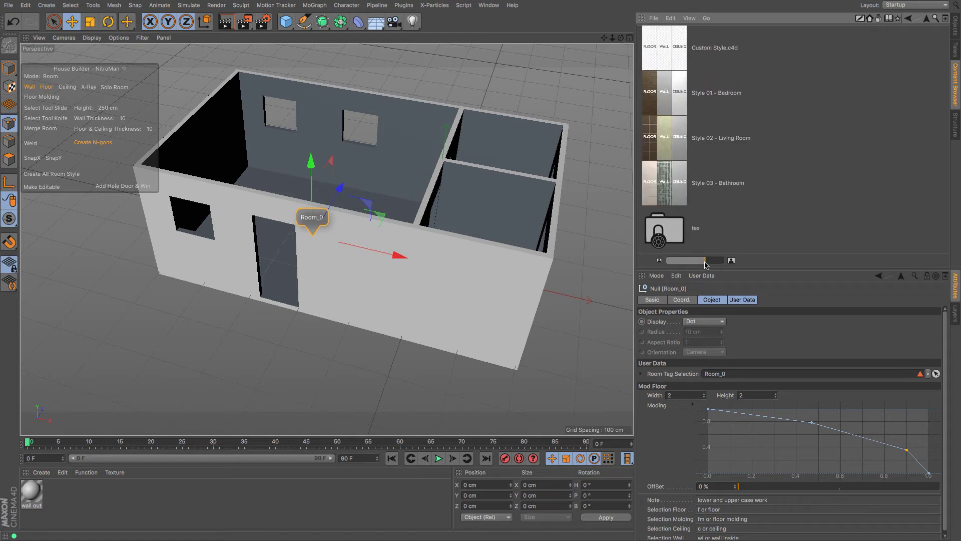
double_click(710, 94)
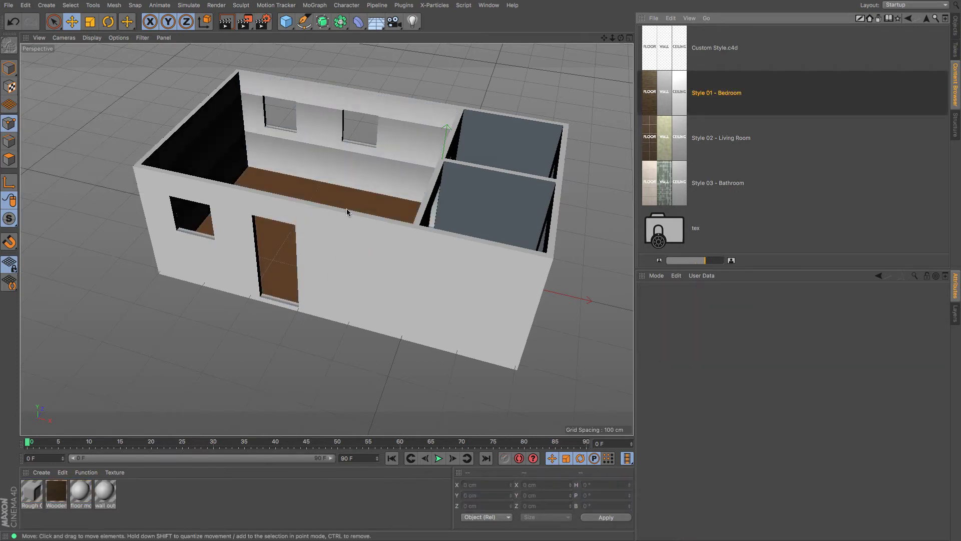
Step: Select Room_1 and Room_2 together and load the Style 03 - Bathroom preset onto them
left_click(955, 31)
left_click(680, 71)
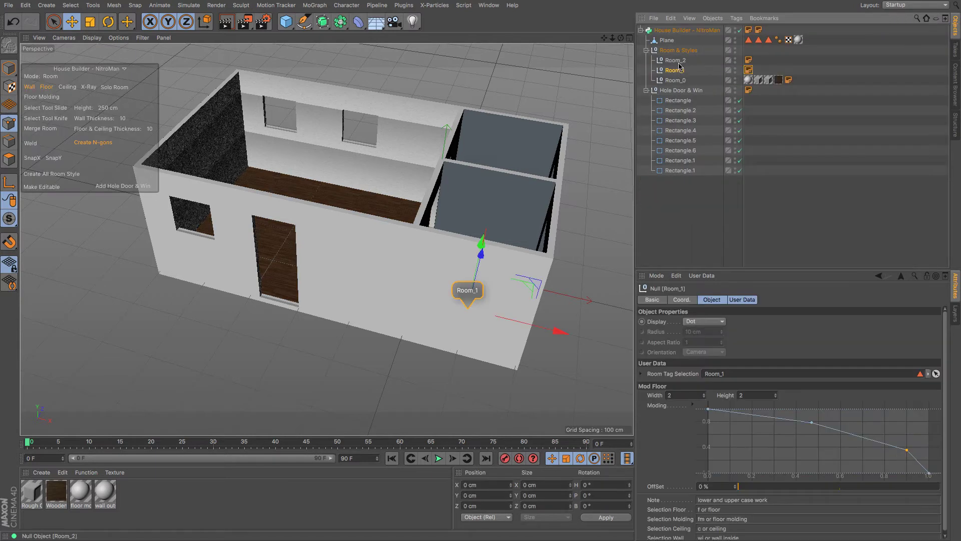
left_click(679, 61, "shift")
left_click(954, 77)
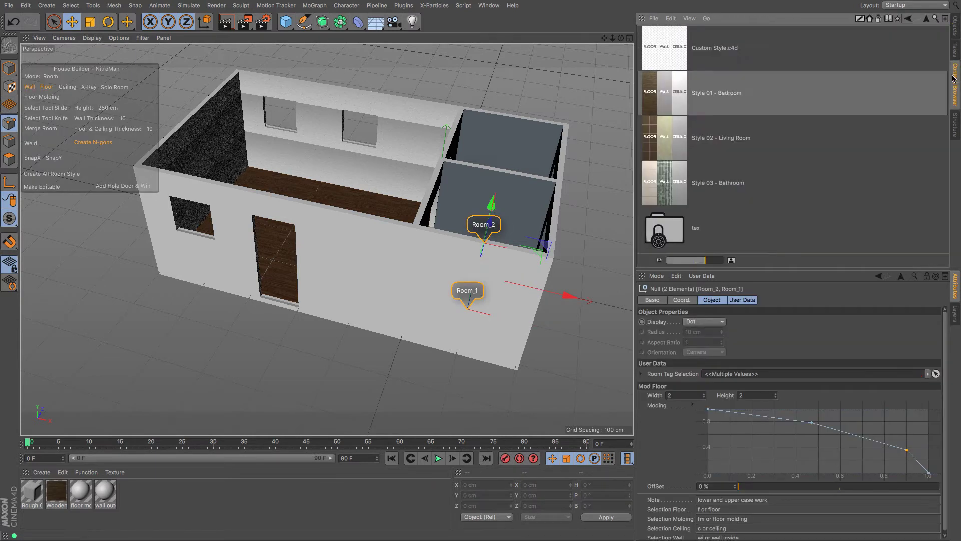
double_click(734, 188)
left_click_drag(620, 38, 783, 48)
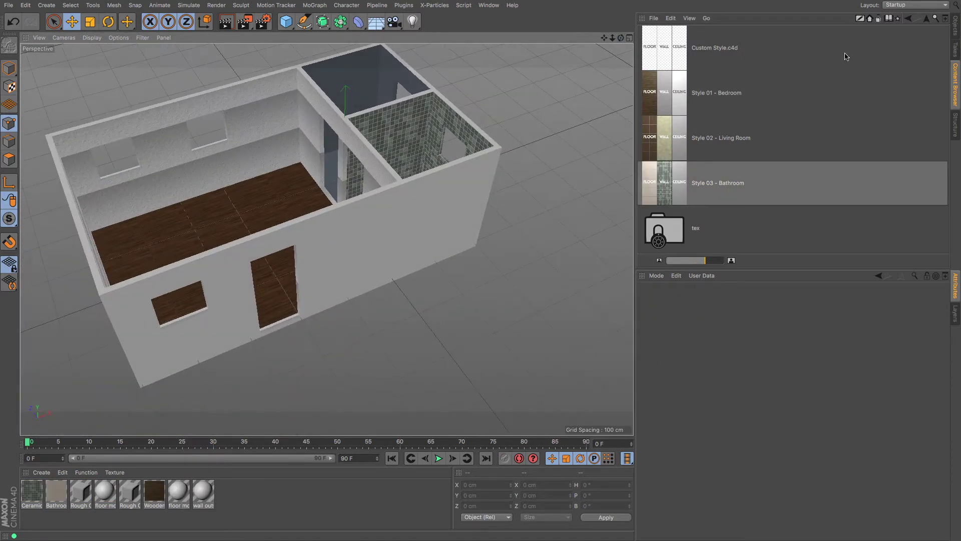
Step: Apply the Style 03 - Bathroom preset to Room_2 on its own
left_click(957, 29)
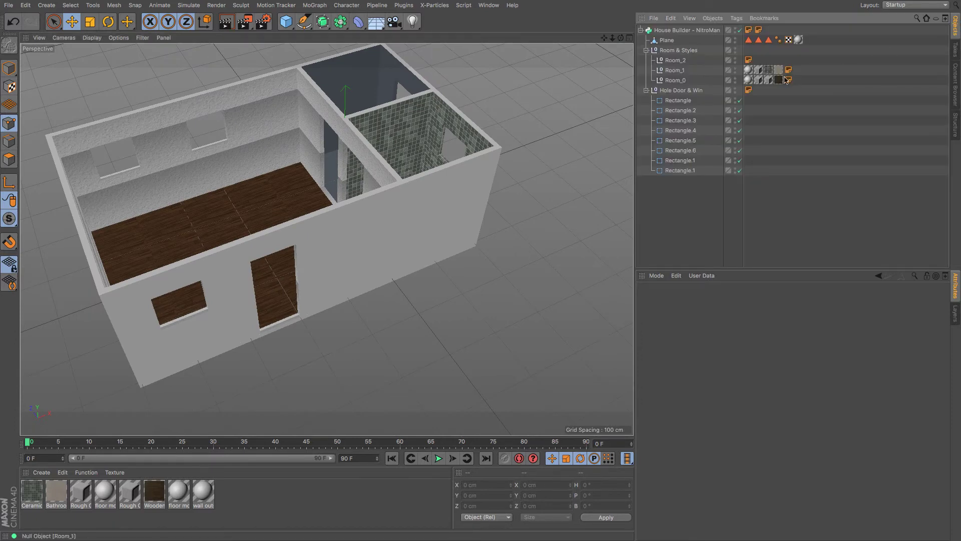
left_click(674, 61)
left_click(956, 78)
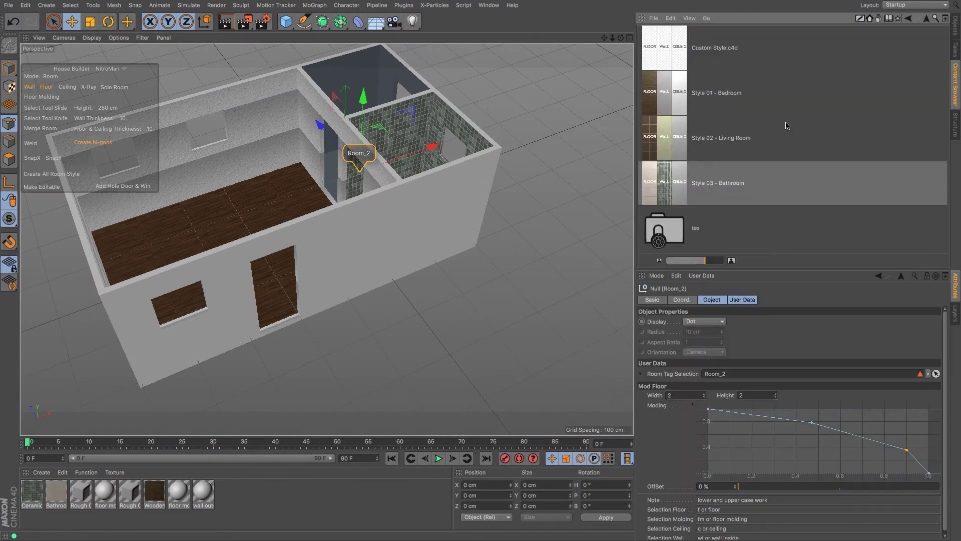
double_click(705, 182)
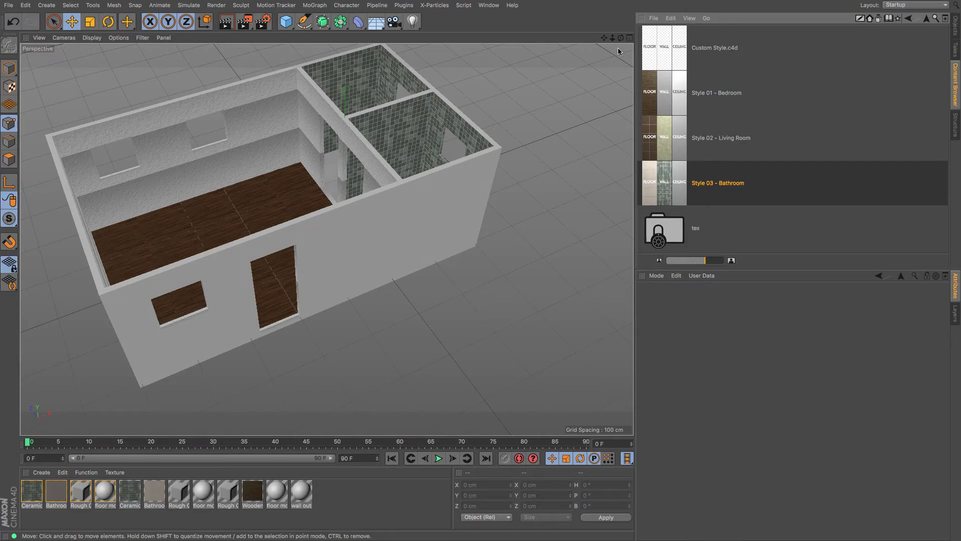
Step: Render a preview of the styled house and inspect the color settings of the Wooden Floor material
left_click_drag(621, 38, 575, 61)
key("ctrl+r")
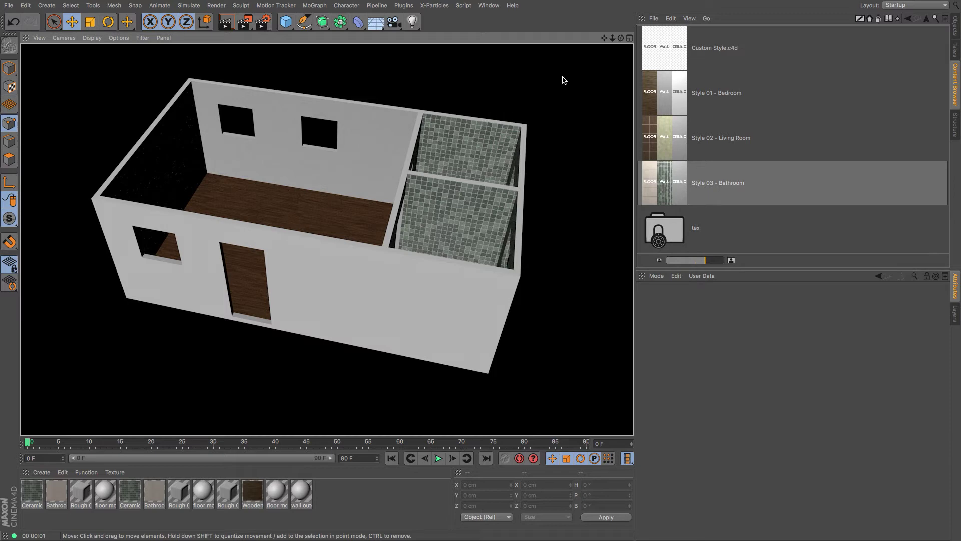
left_click_drag(611, 38, 690, 38)
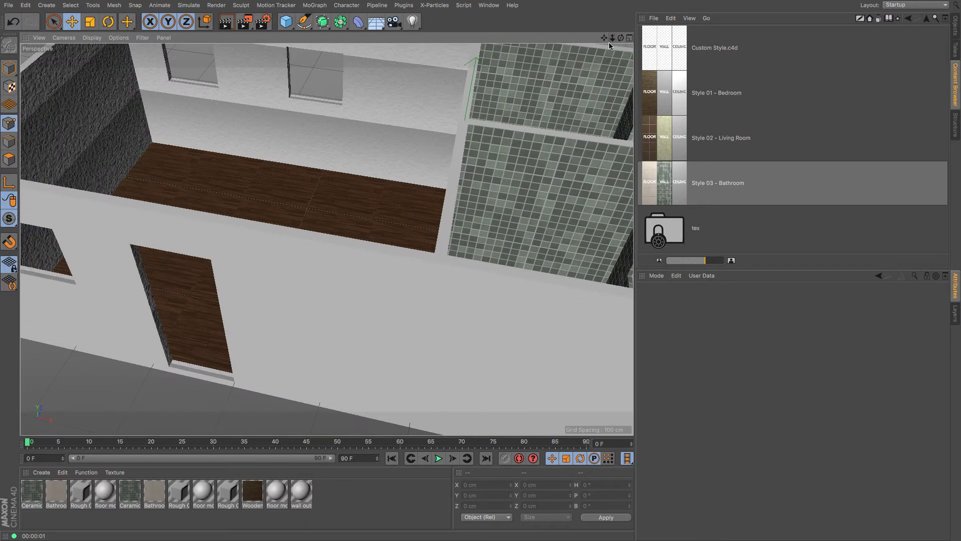
double_click(252, 492)
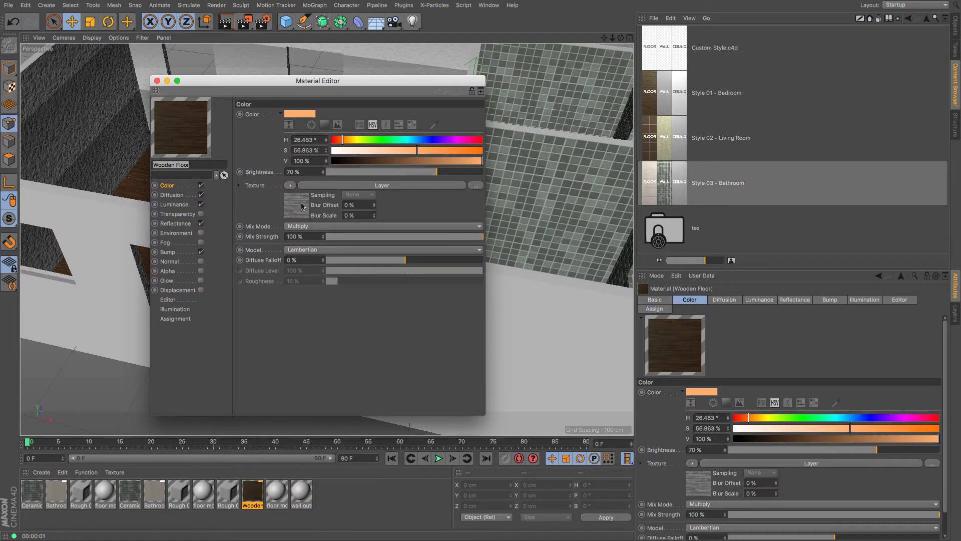
left_click(157, 82)
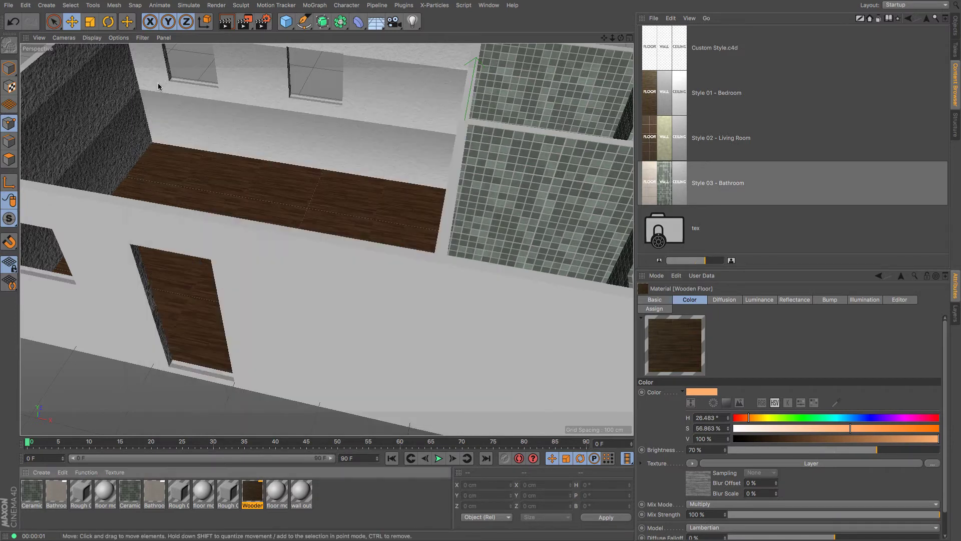
Step: Open the Custom Style.c4d template scene from the Room Styles library and view its sample room up close
left_click(954, 36)
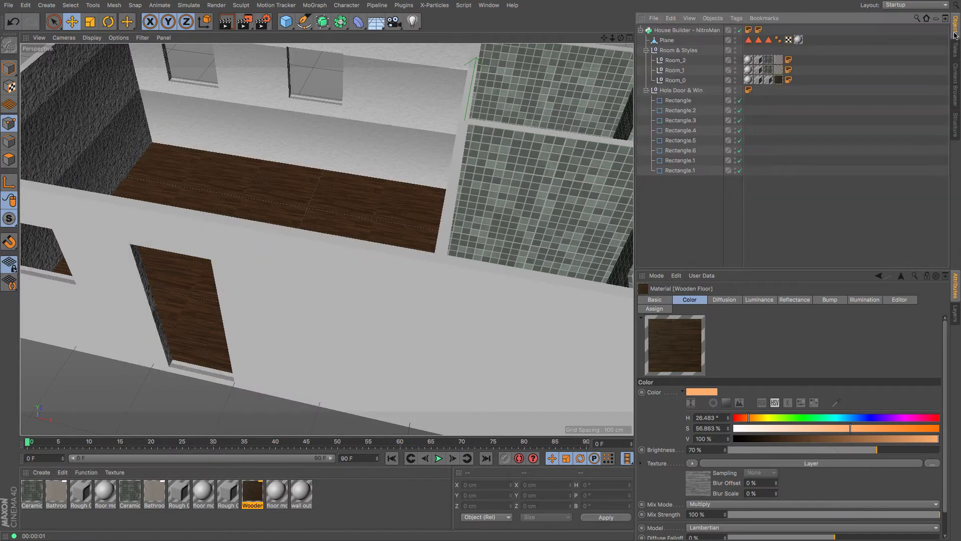
left_click(954, 73)
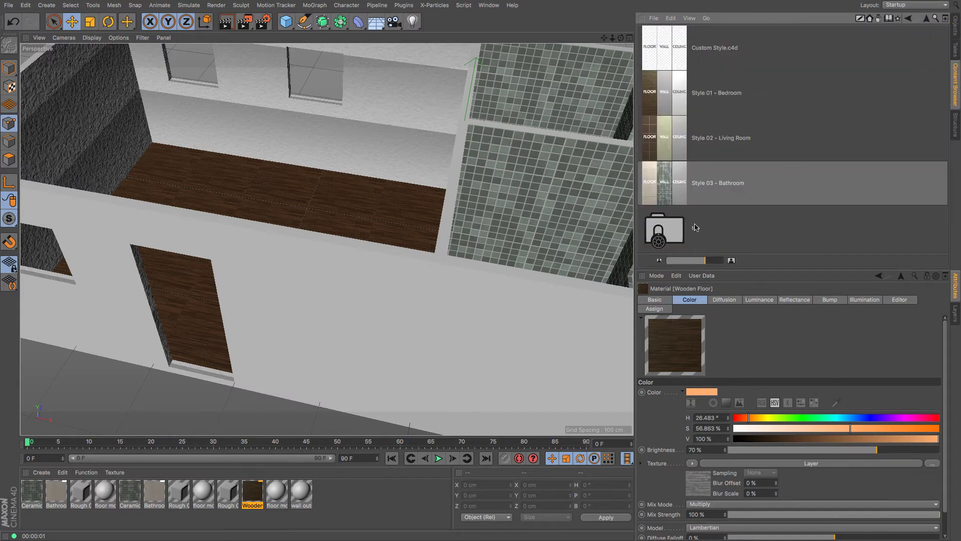
left_click(733, 164)
left_click(675, 62)
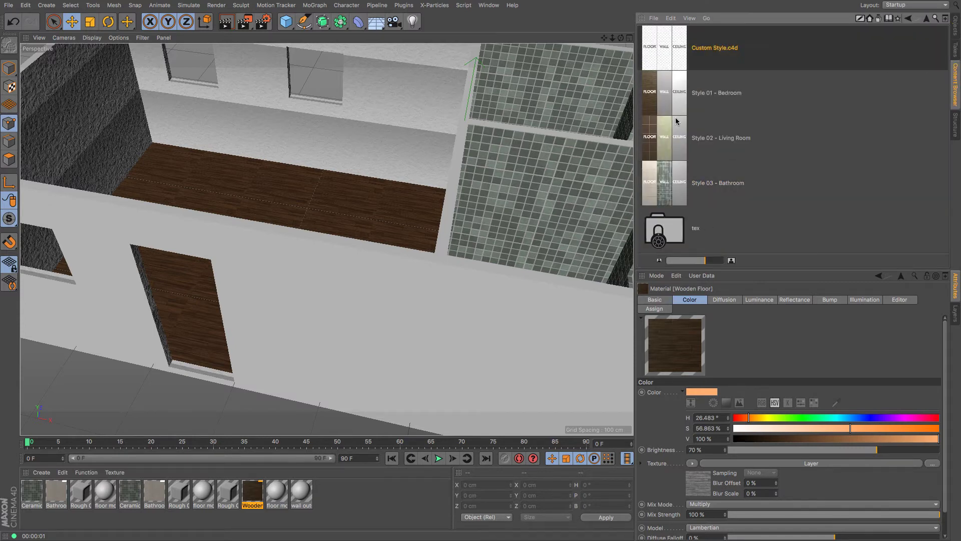
double_click(677, 49)
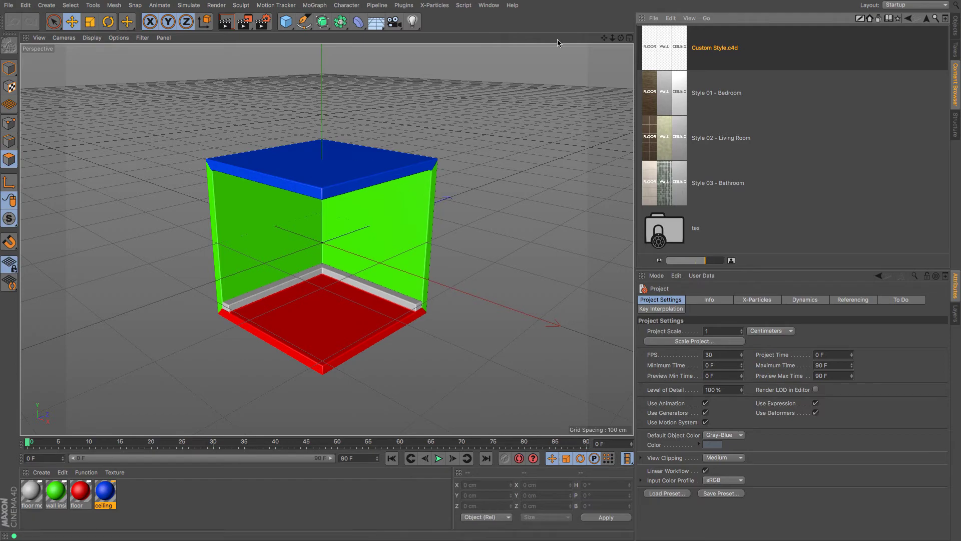
left_click_drag(621, 39, 596, 42)
left_click_drag(326, 238, 326, 239, "alt")
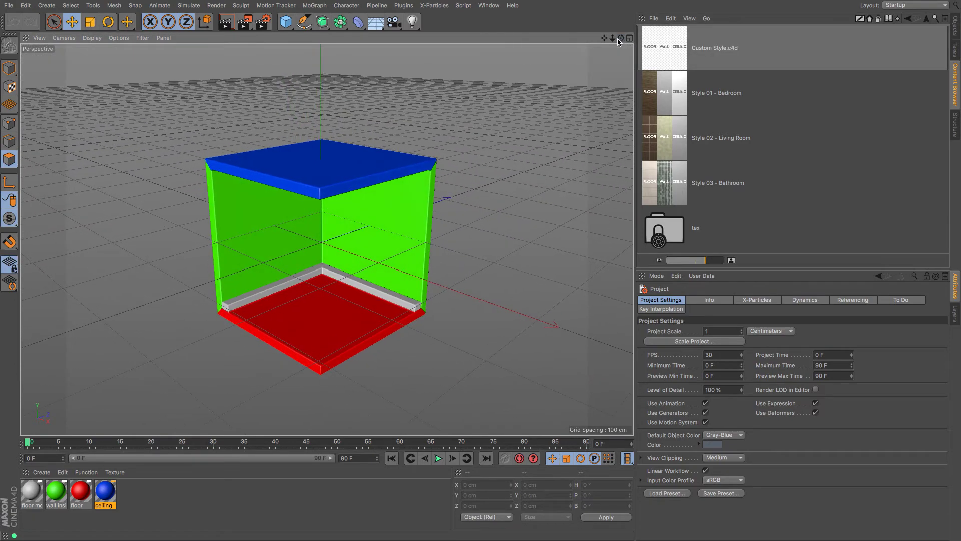
mouse_move(605, 38)
left_mouse_down()
mouse_move(620, 8)
mouse_move(618, 38)
mouse_move(647, 38)
mouse_move(598, 43)
left_mouse_up()
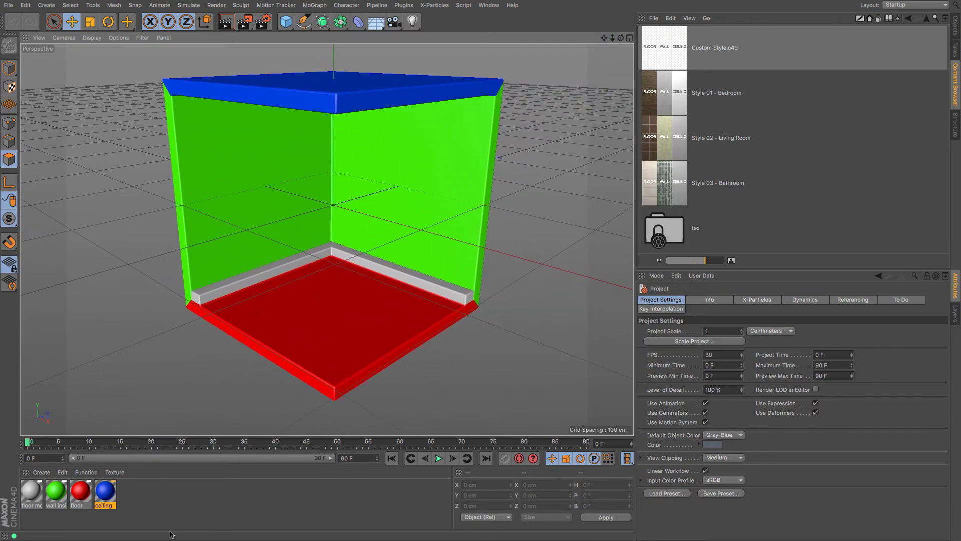
Step: Assign a Tiles shader as the ceiling material's color texture and open the shader's properties
double_click(105, 492)
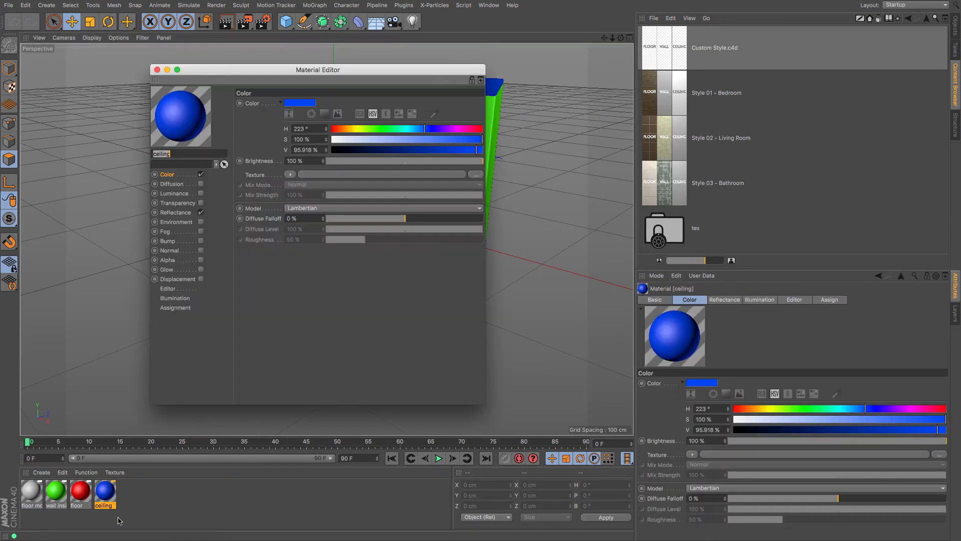
left_click(289, 174)
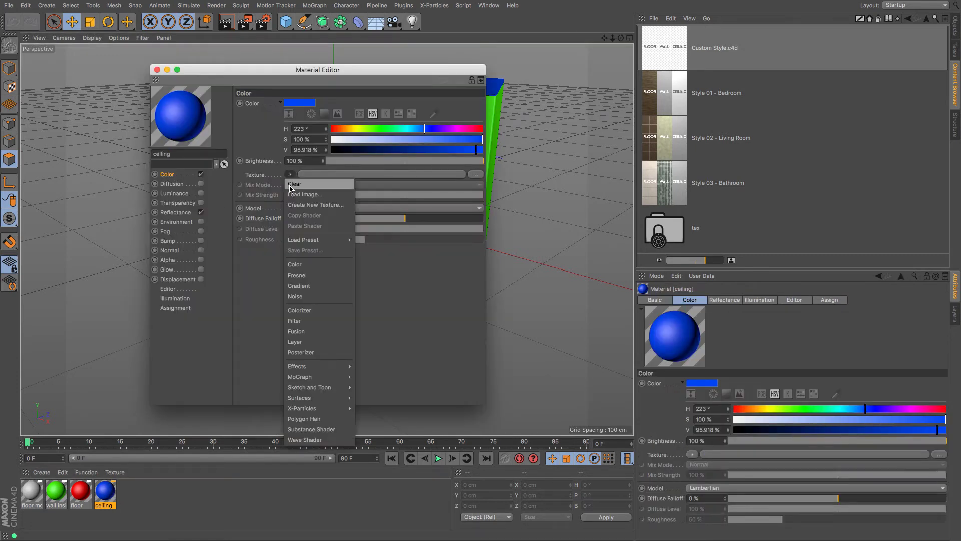
mouse_move(347, 390)
mouse_move(353, 369)
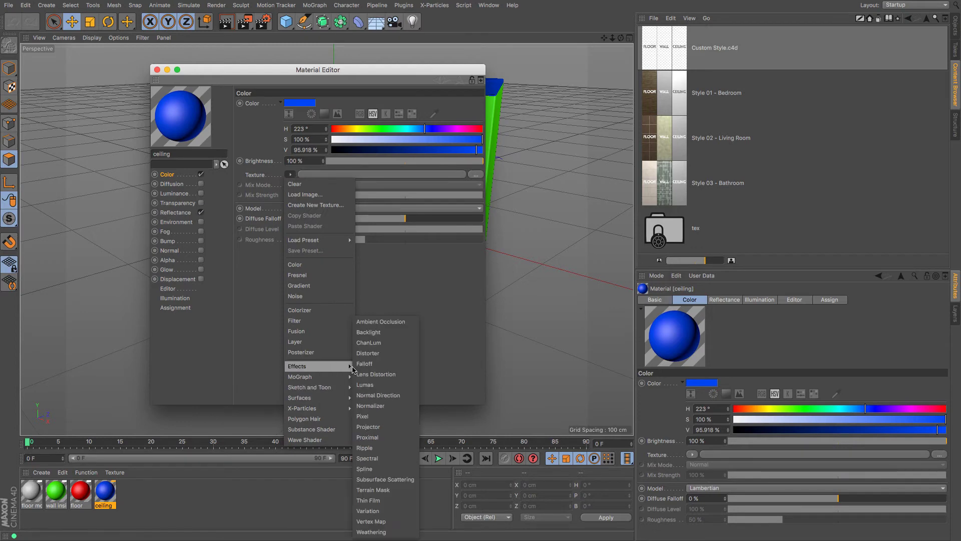
left_click(378, 499)
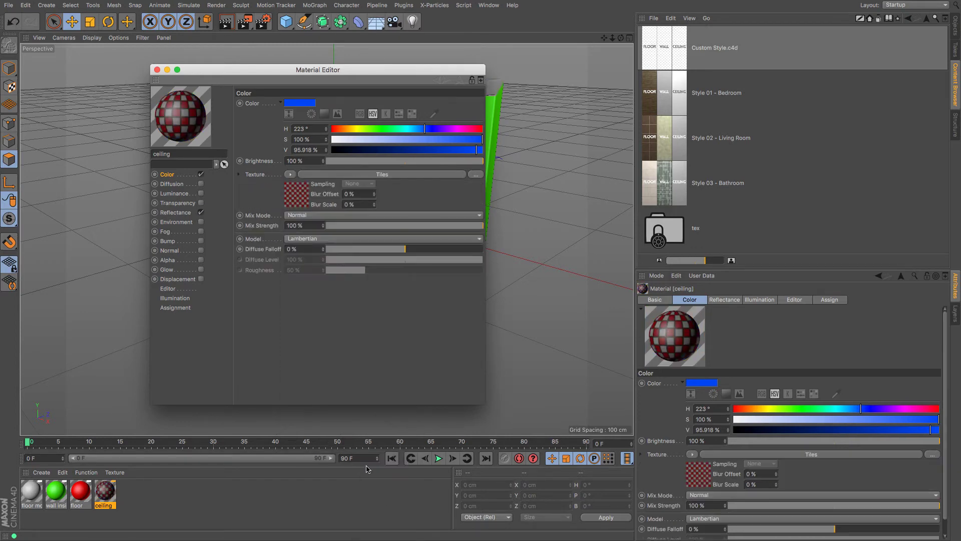
left_click(304, 200)
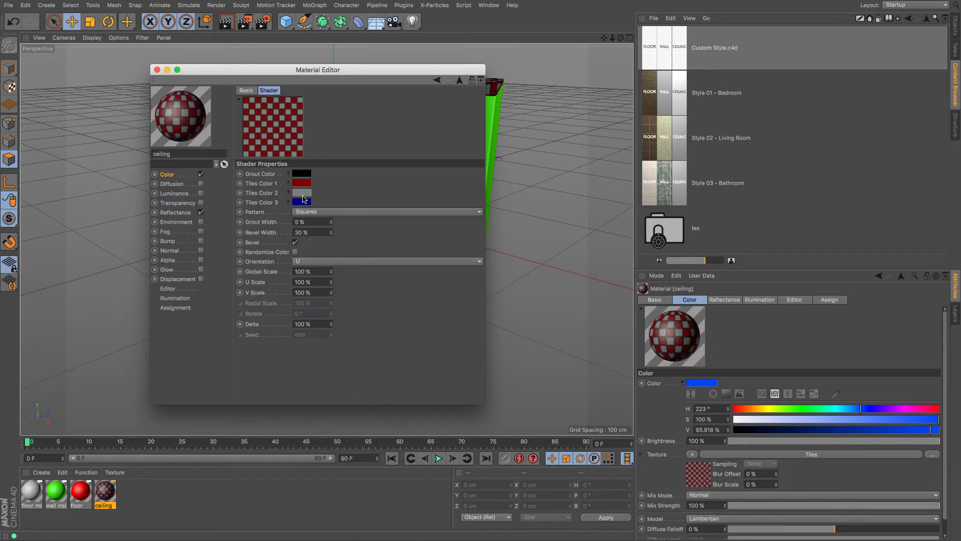
Step: Set Tiles Color 1 and Tiles Color 2 of the ceiling's Tiles shader to white
left_click(303, 183)
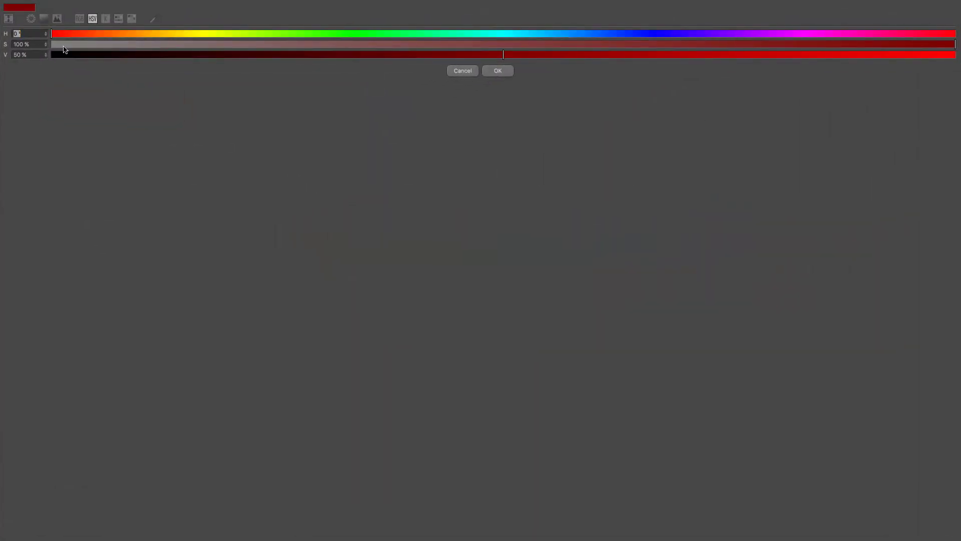
left_click(72, 46)
left_click_drag(902, 55, 948, 56)
left_click(493, 71)
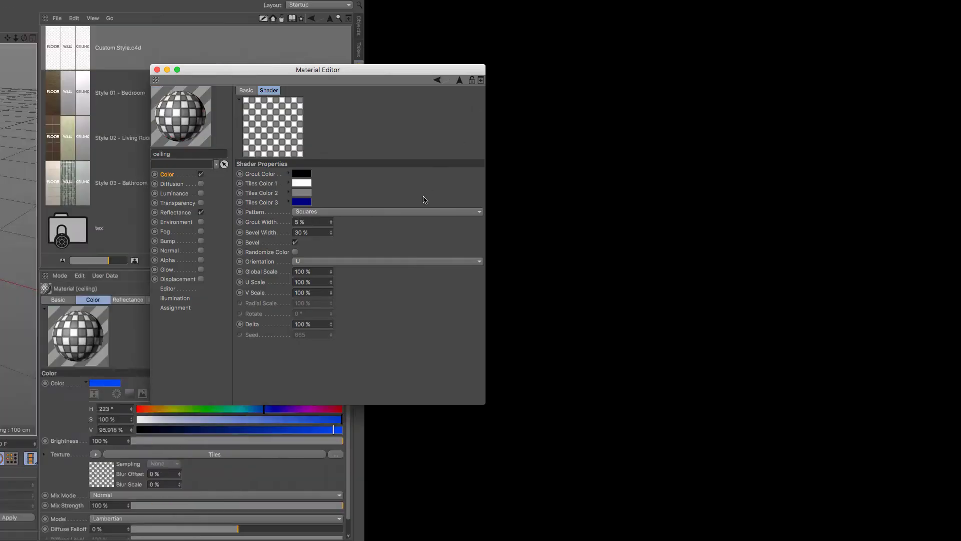
left_click(327, 207)
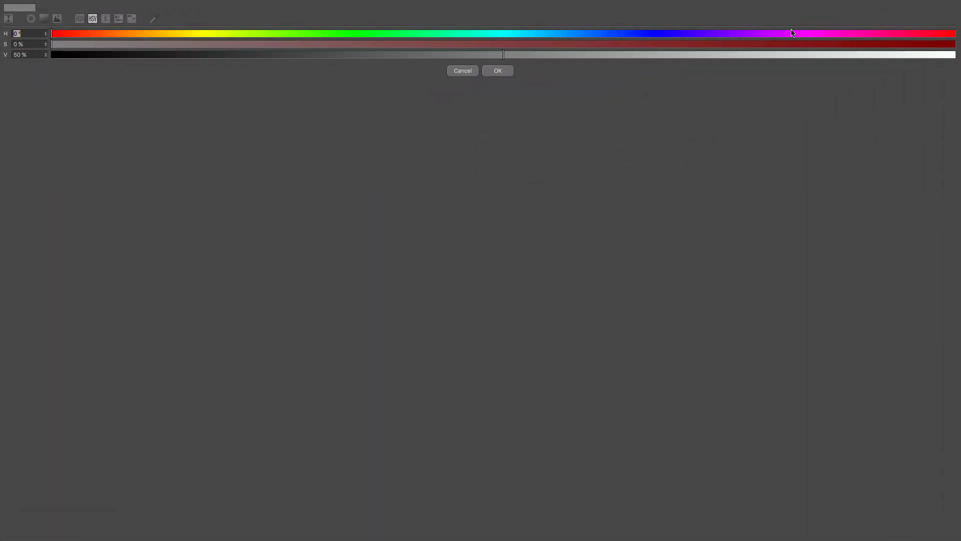
left_click(925, 56)
left_click(498, 71)
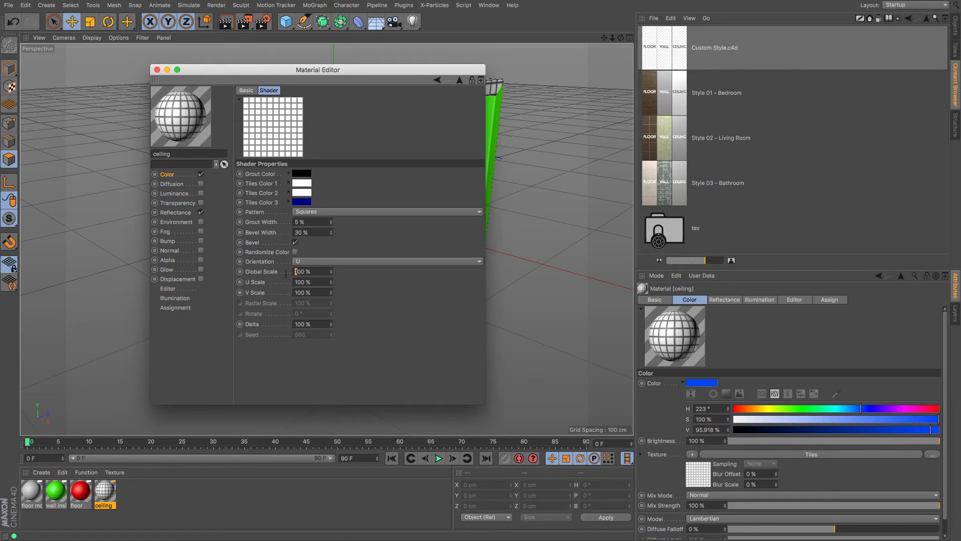
Step: Set the ceiling Tiles shader's Global Scale to 500%, Grout Width to 0.5% and Bevel Width to 1%
type("5")
key("Return")
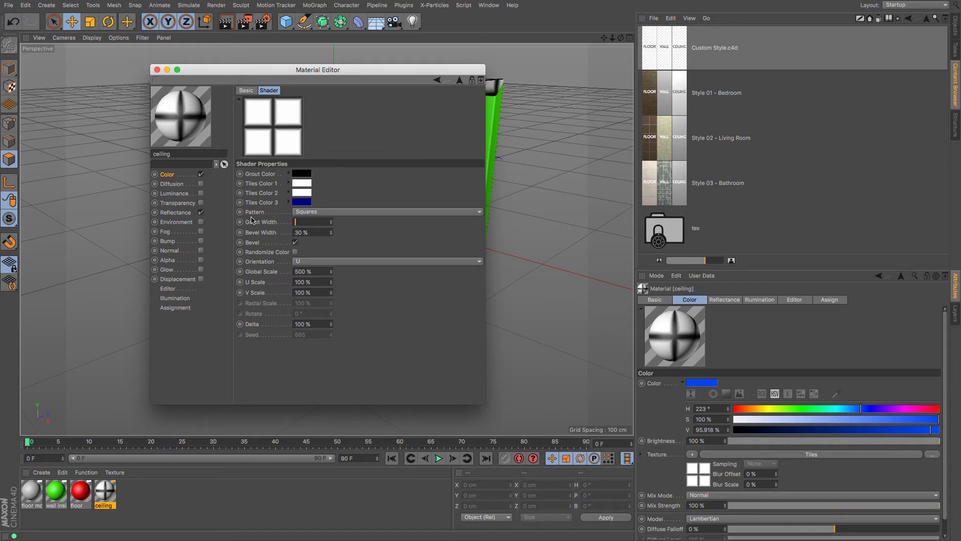
key("Tab")
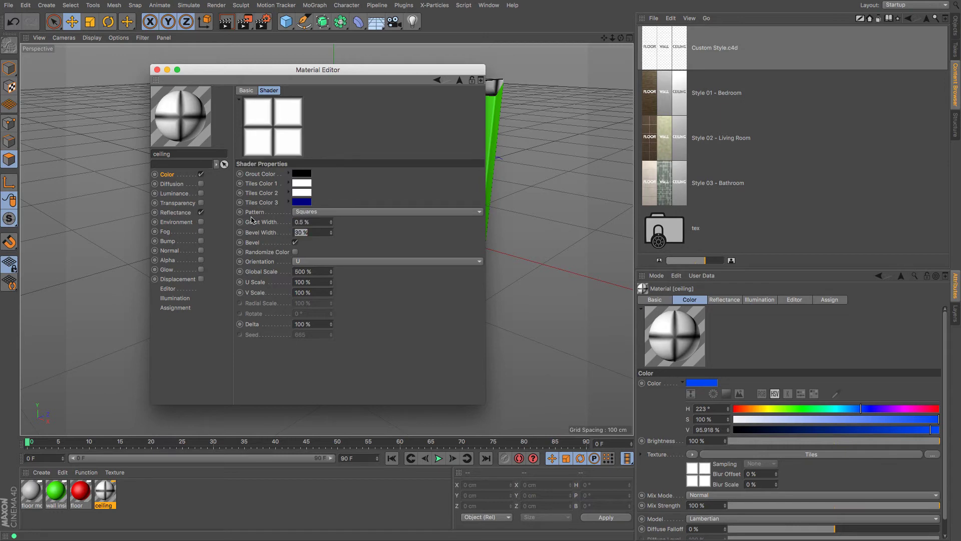
type("1")
key("Tab")
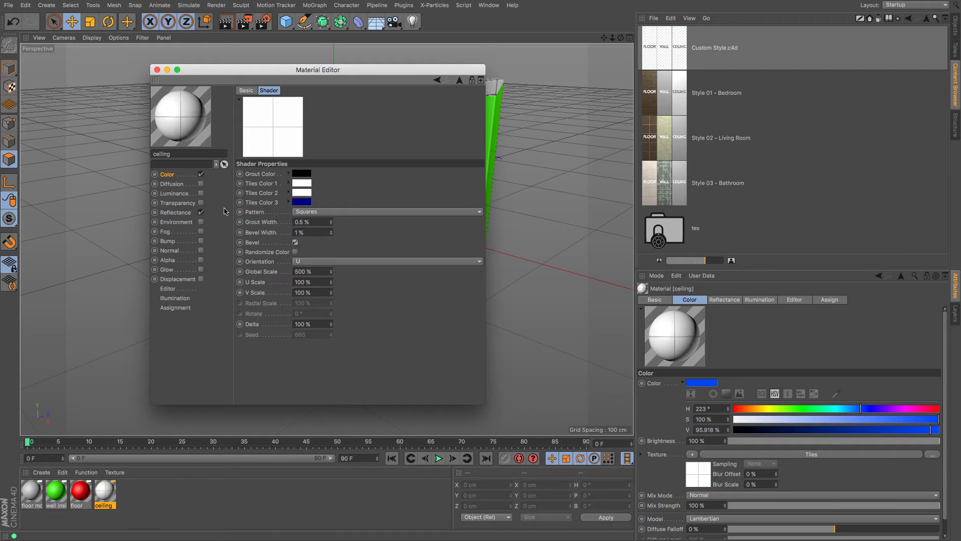
Step: Copy the ceiling material's Tiles shader from its color texture and paste it as the texture of the enabled Bump channel
left_click(171, 175)
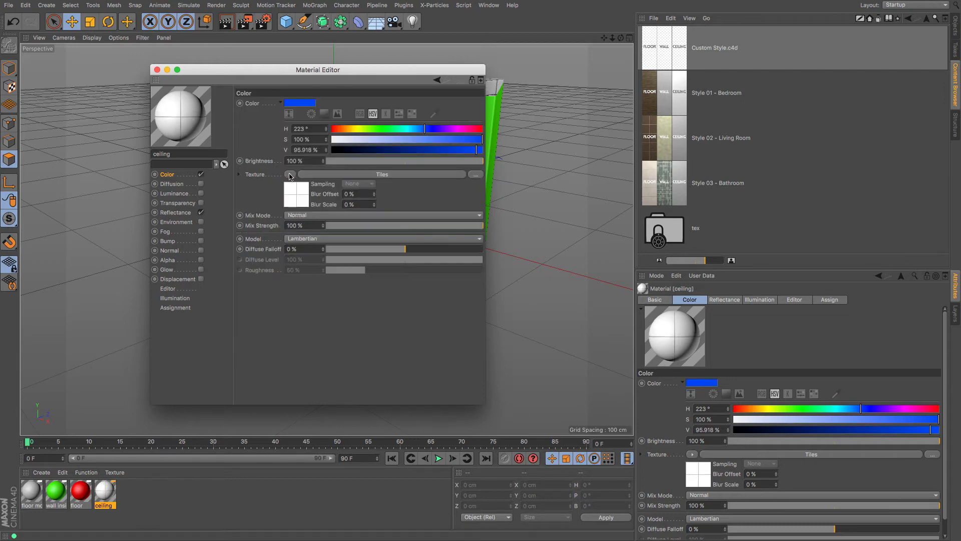
left_click(290, 175)
left_click(306, 230)
left_click(185, 243)
left_click(200, 242)
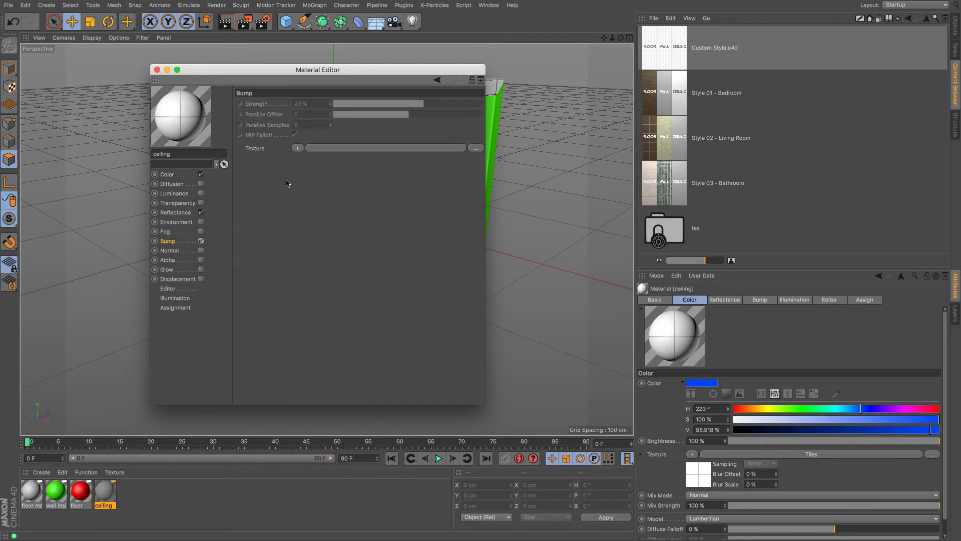
left_click(297, 148)
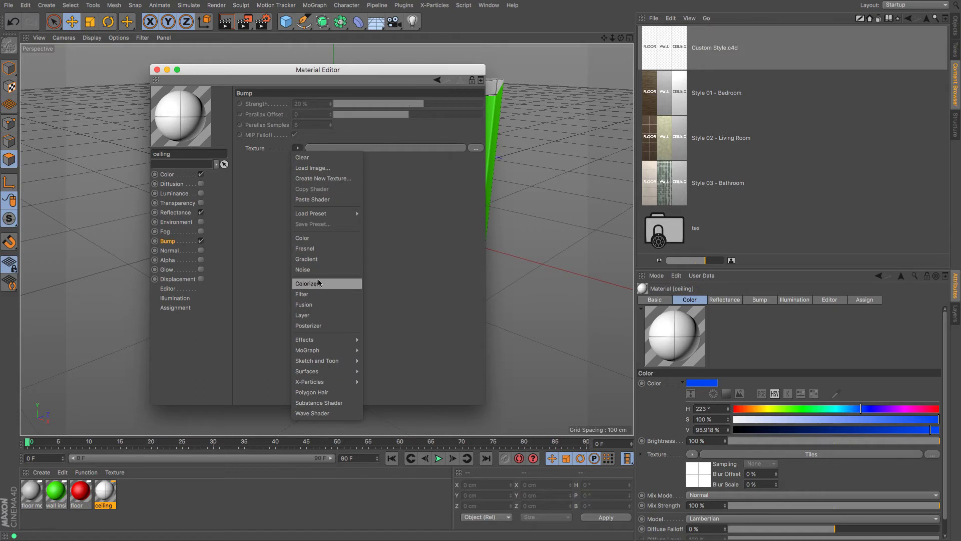
left_click(321, 199)
Step: Set the Delta of the Tiles shader in the ceiling's Bump channel to 20%
left_click_drag(230, 74, 533, 99)
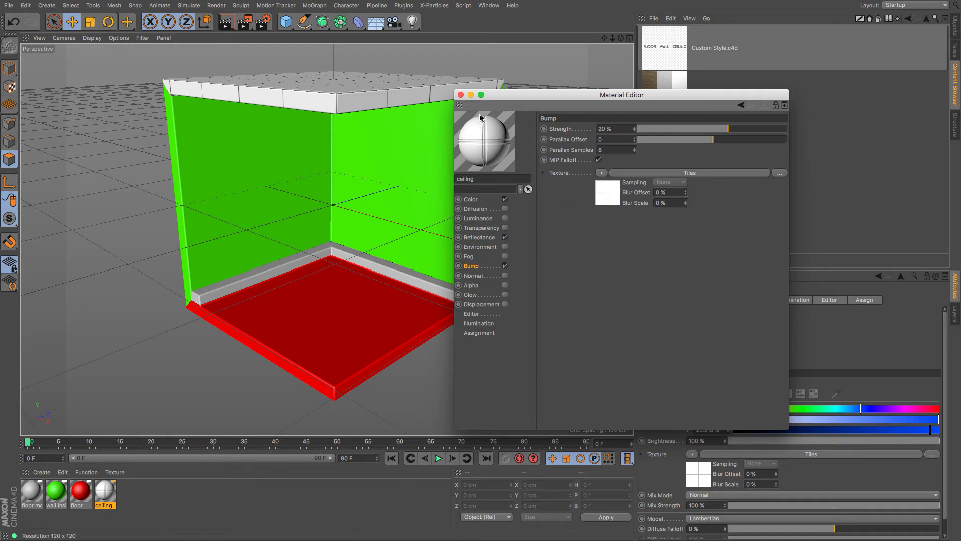
left_click(616, 203)
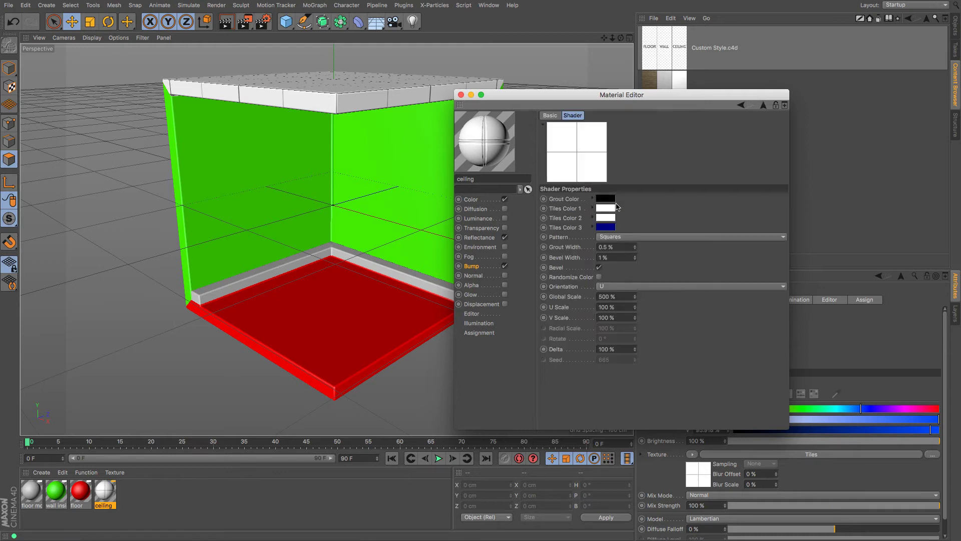
left_click_drag(634, 349, 541, 344)
type("20")
key("Return")
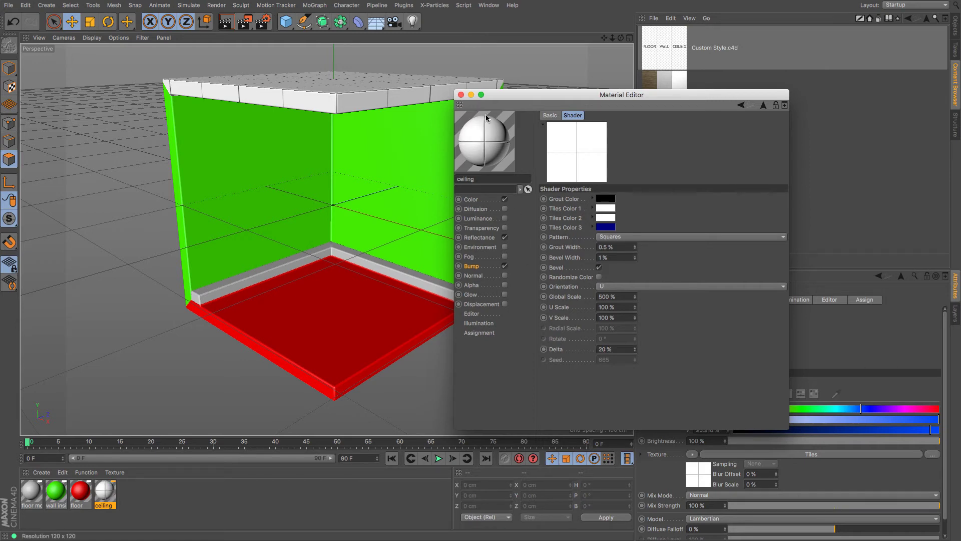
Step: Render a preview of the sample room seen from below to check the tiled ceiling
left_click_drag(595, 97, 703, 95)
left_click_drag(620, 38, 603, 40)
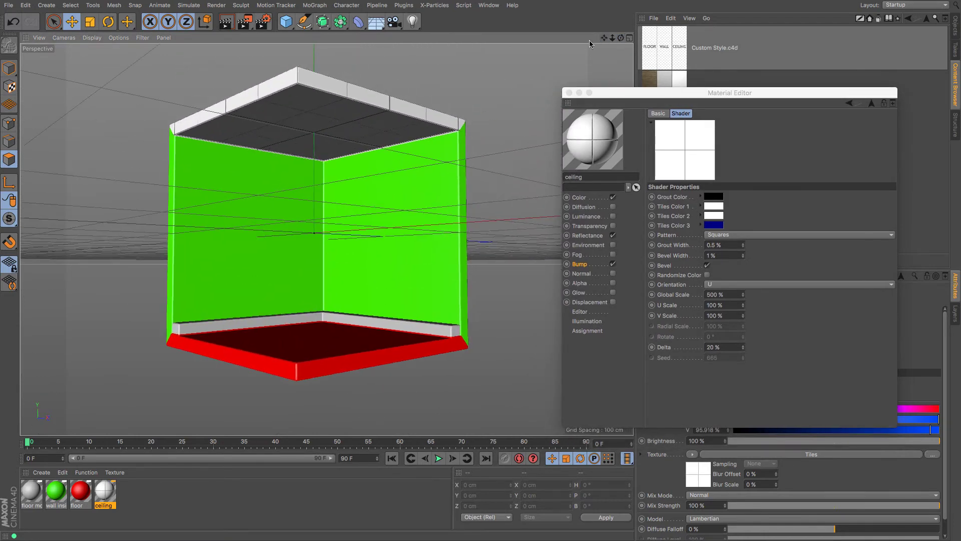
left_click(226, 21)
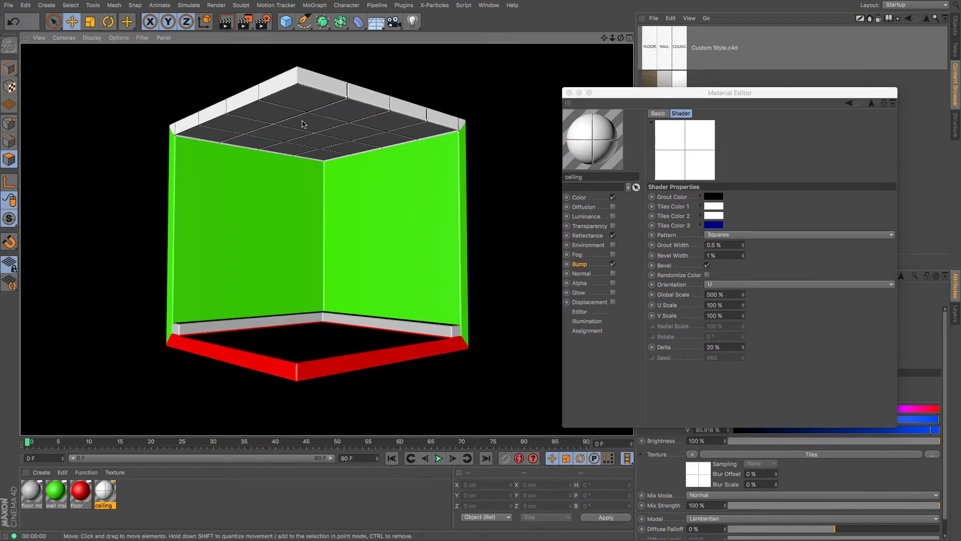
Step: Set the bump Tiles shader's Delta to 5% and render a closer preview of the ceiling
left_click_drag(612, 38, 623, 55)
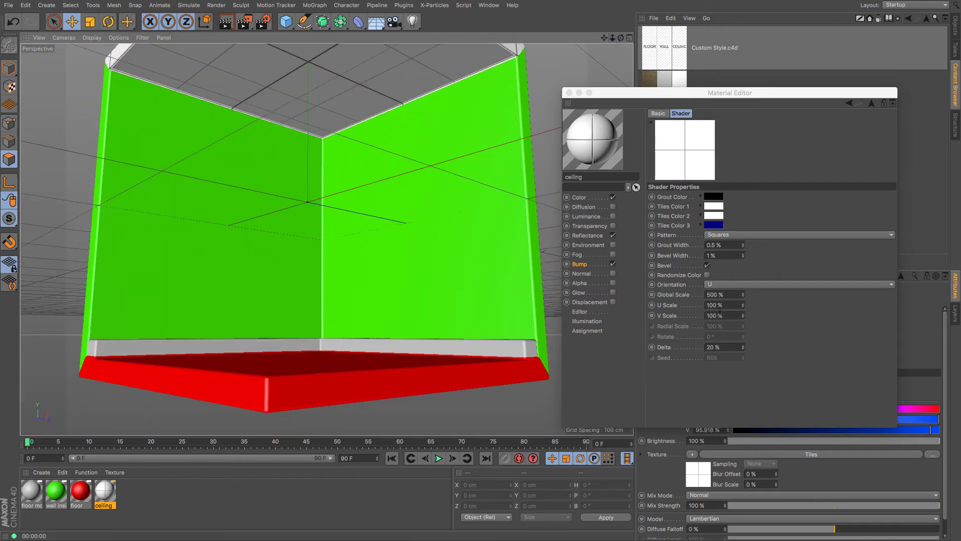
left_click_drag(725, 347, 643, 337)
type("5")
key("Return")
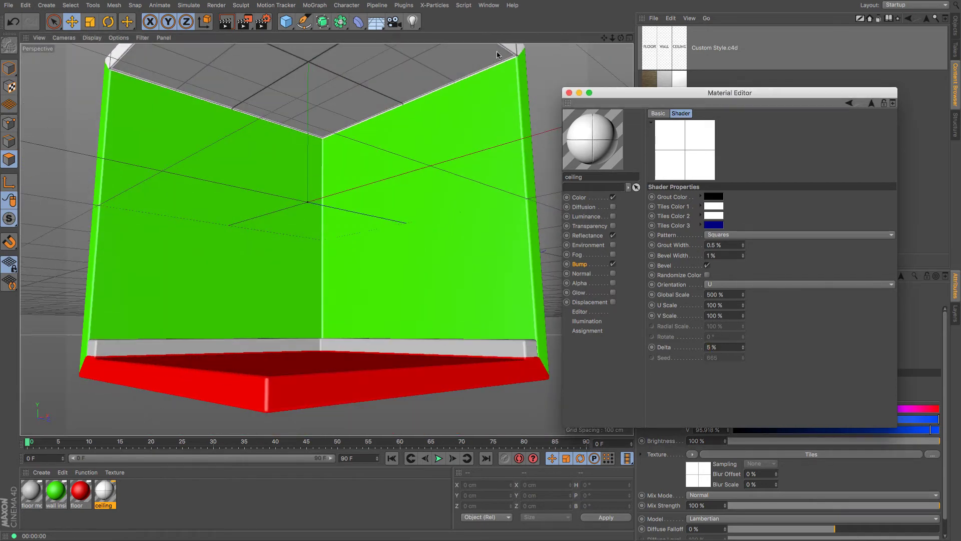
left_click(225, 21)
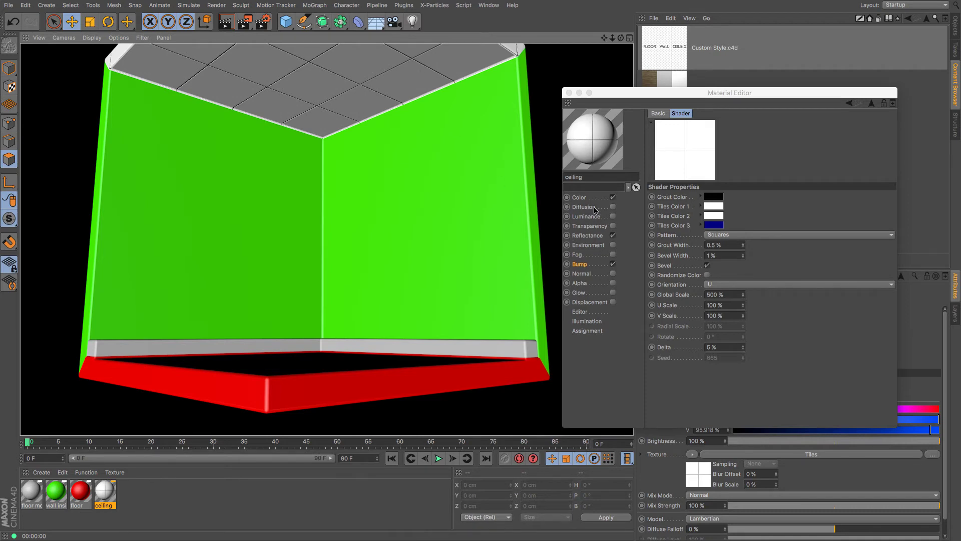
Step: Set the Grout Color of the Tiles shader in the ceiling's Color channel to 50% gray and render a preview
left_click(579, 197)
left_click(708, 218)
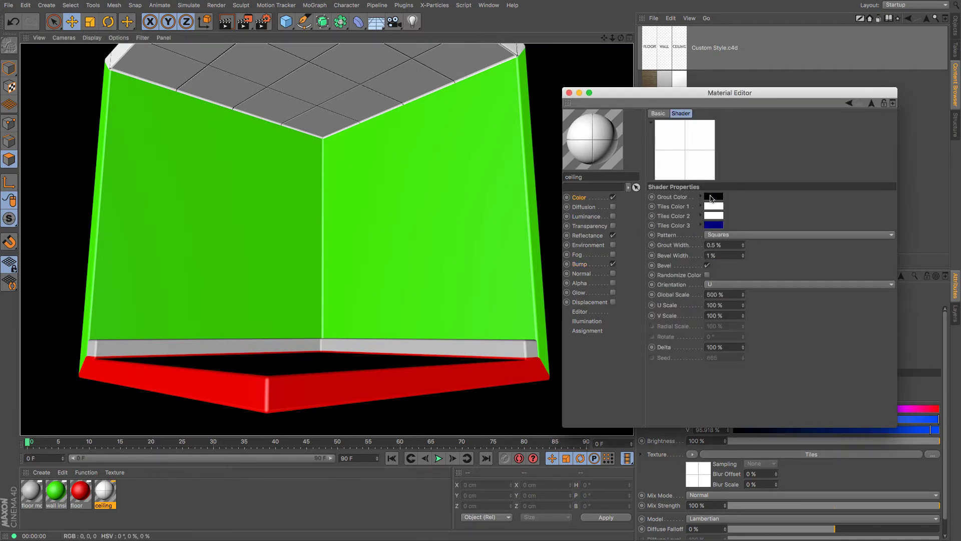
left_click(708, 196)
left_click(500, 54)
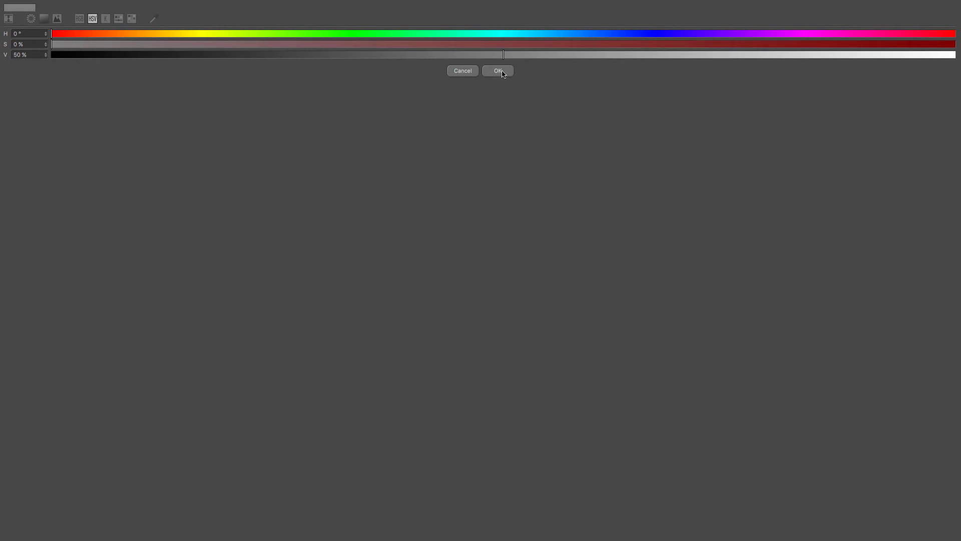
left_click(498, 71)
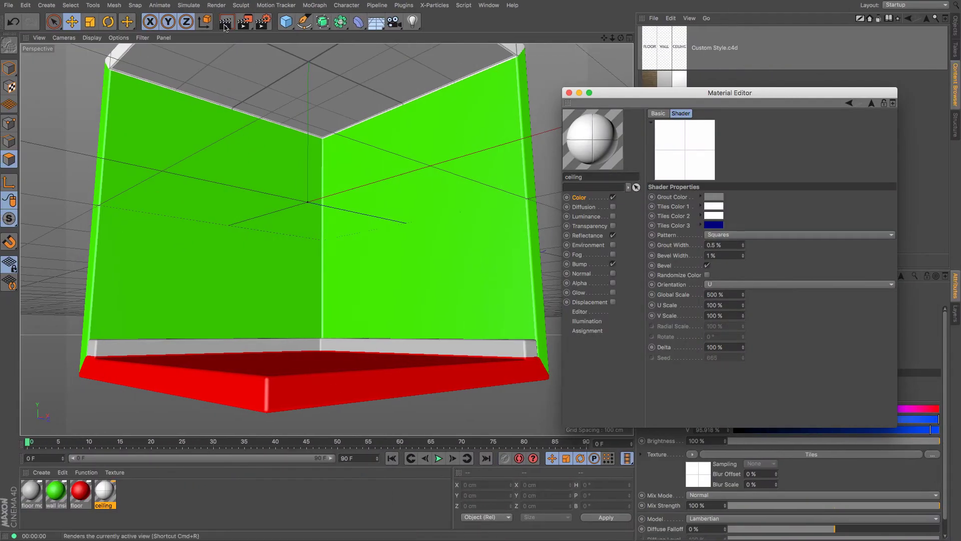
left_click(307, 98)
key("ctrl+r")
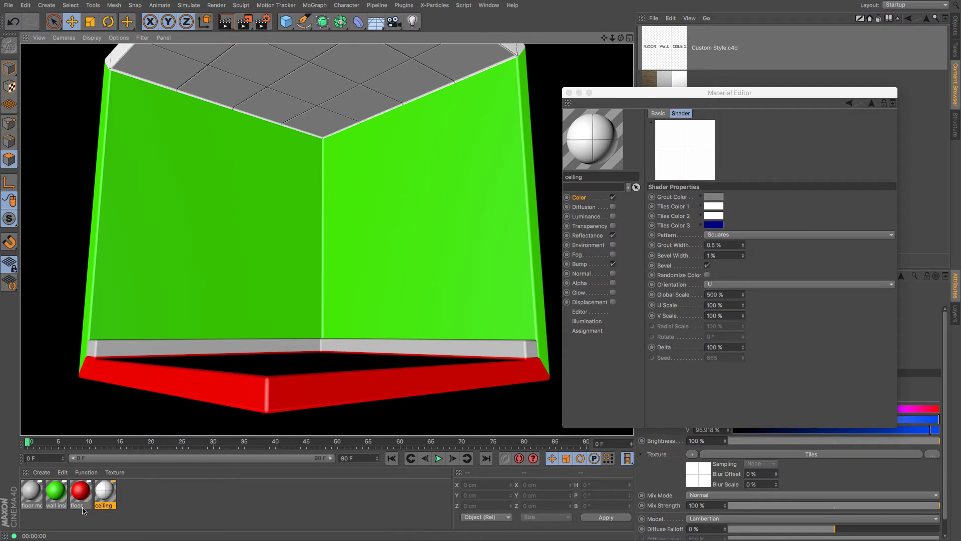
Step: Set the wall inside material's color to a pale cream with hue 50° and saturation 15%
left_click(56, 491)
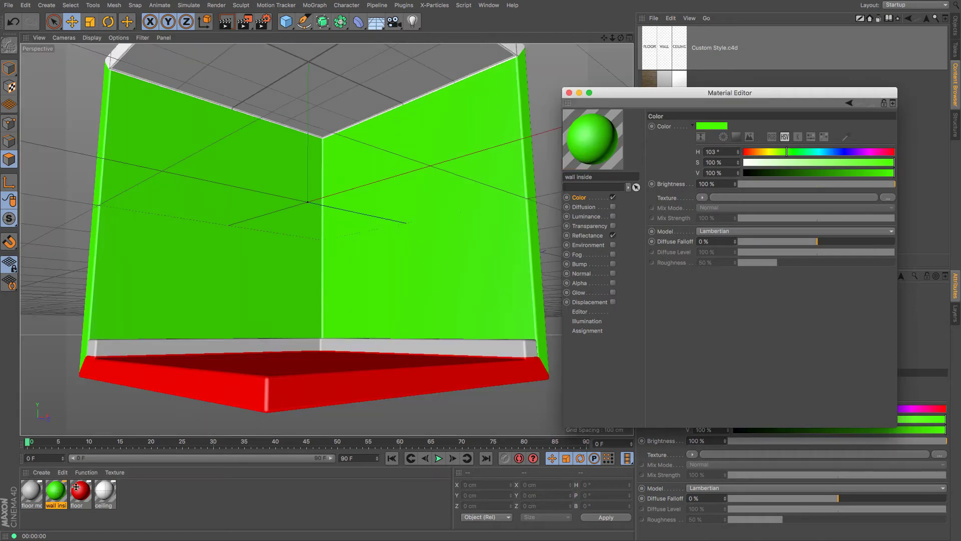
left_click_drag(693, 92, 585, 73)
left_click(657, 133)
left_click(658, 143)
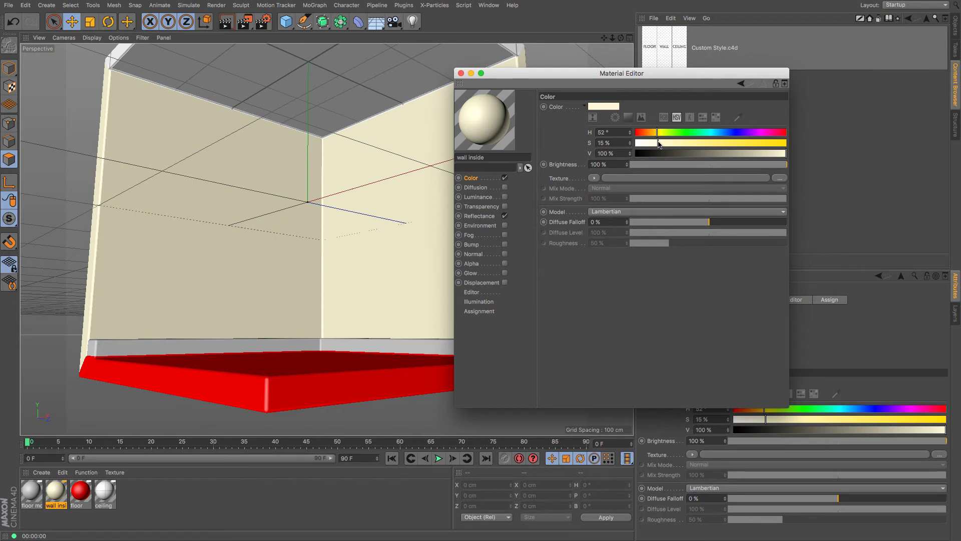
left_click_drag(613, 133, 565, 131)
type("50")
key("Tab")
type("15")
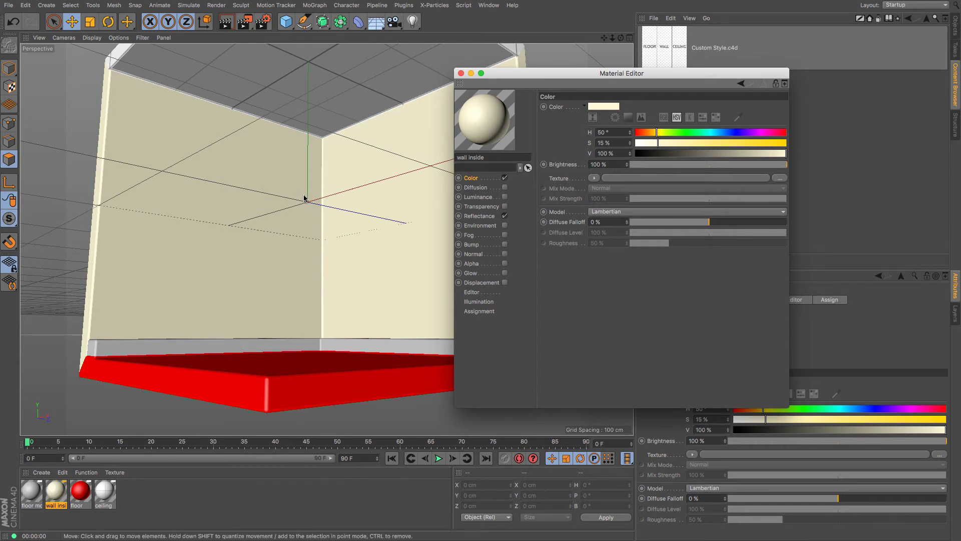
left_click(460, 74)
Step: Assign a Tiles shader as the floor material's color texture and open the shader's properties
left_click_drag(620, 38, 621, 100)
mouse_move(612, 37)
left_mouse_down()
mouse_move(581, 38)
mouse_move(604, 3)
mouse_move(620, 34)
left_mouse_up()
left_click_drag(334, 187, 334, 215, "alt")
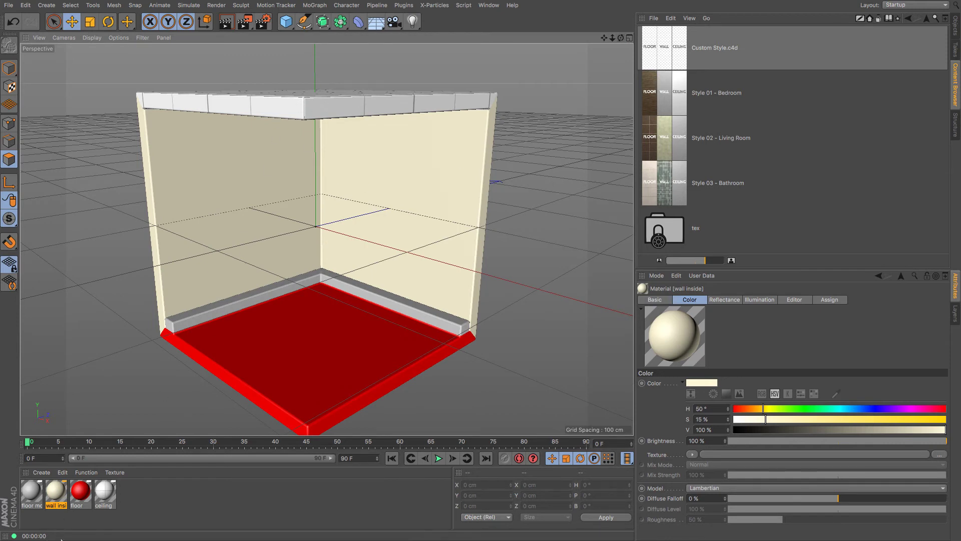
double_click(79, 493)
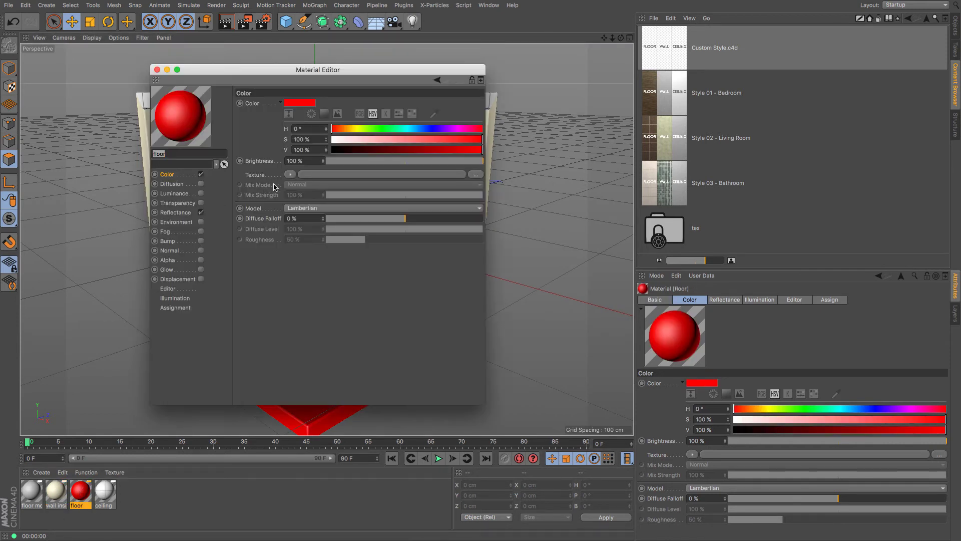
left_click(290, 175)
mouse_move(349, 387)
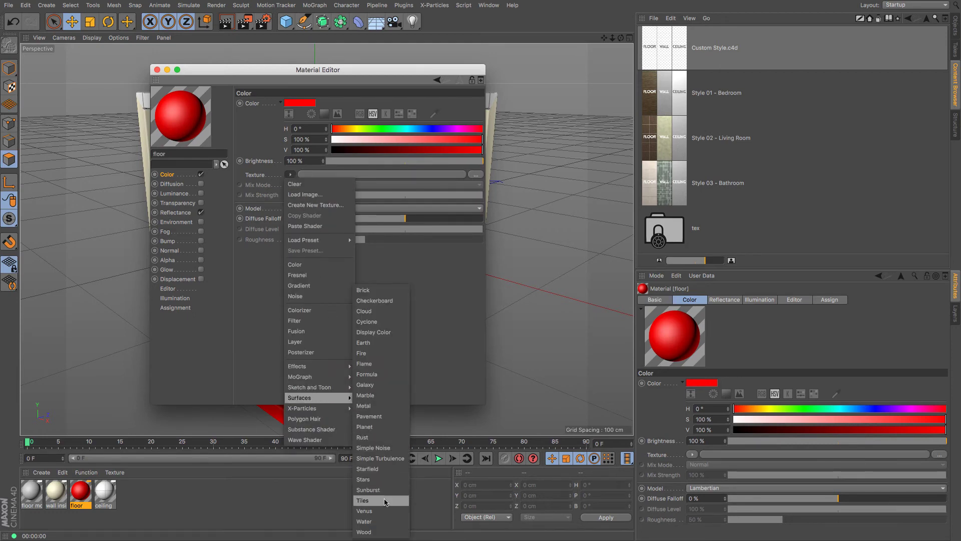
left_click(385, 501)
left_click(295, 195)
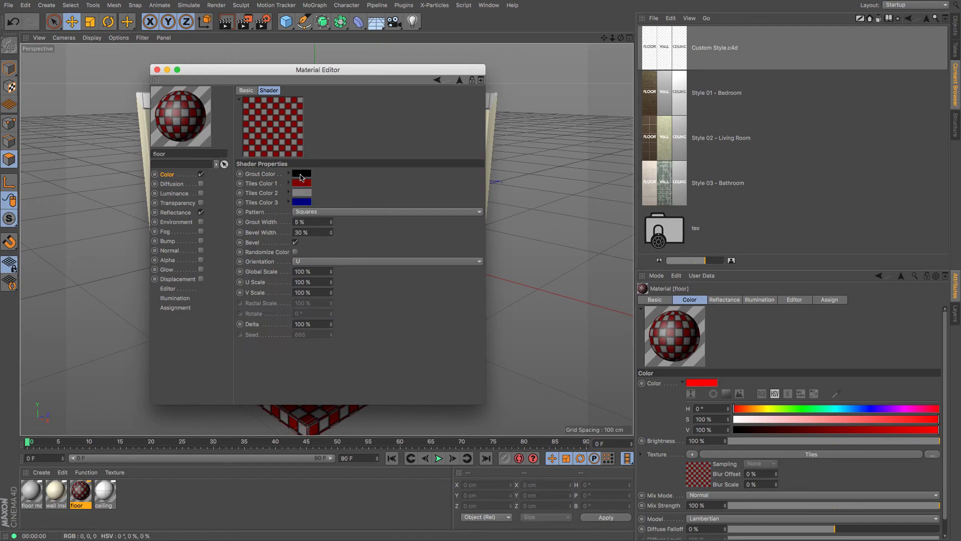
Step: Set both the Grout Width and the Bevel Width of the floor's Tiles shader to 0%
left_click(304, 176)
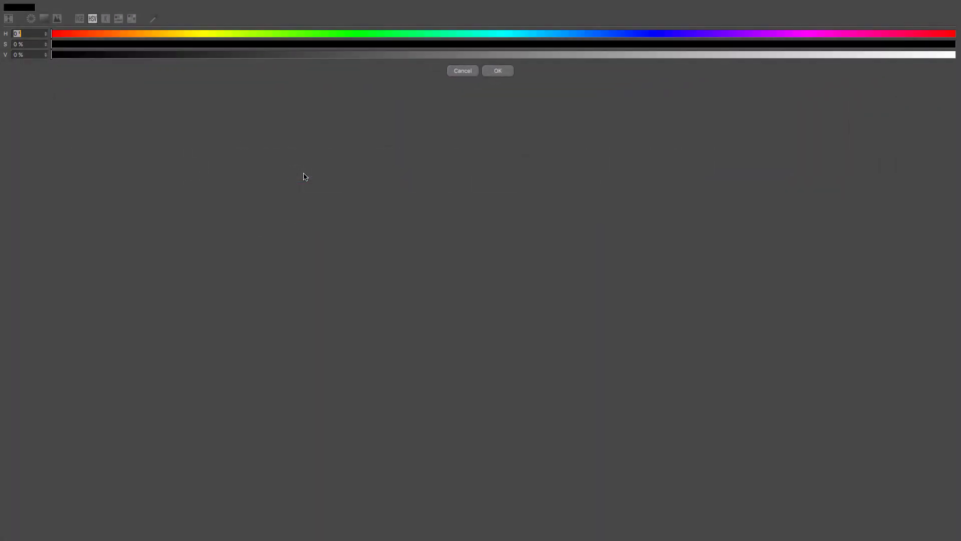
left_click(466, 71)
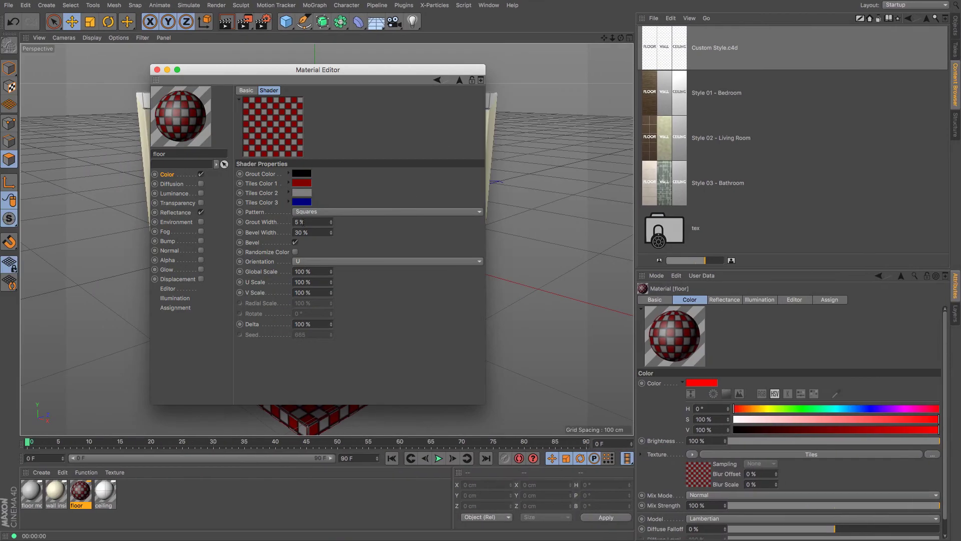
type("0")
key("Return")
double_click(318, 232)
type("0")
key("Return")
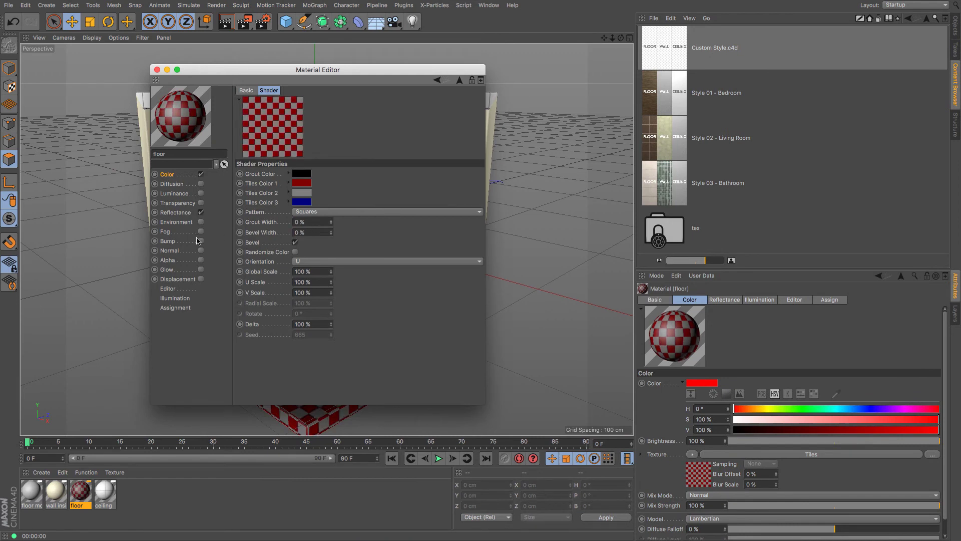
Step: Set Tiles Color 2 of the floor's Tiles shader to a blue with hue 230°, saturation 55% and value 50%
left_click(305, 193)
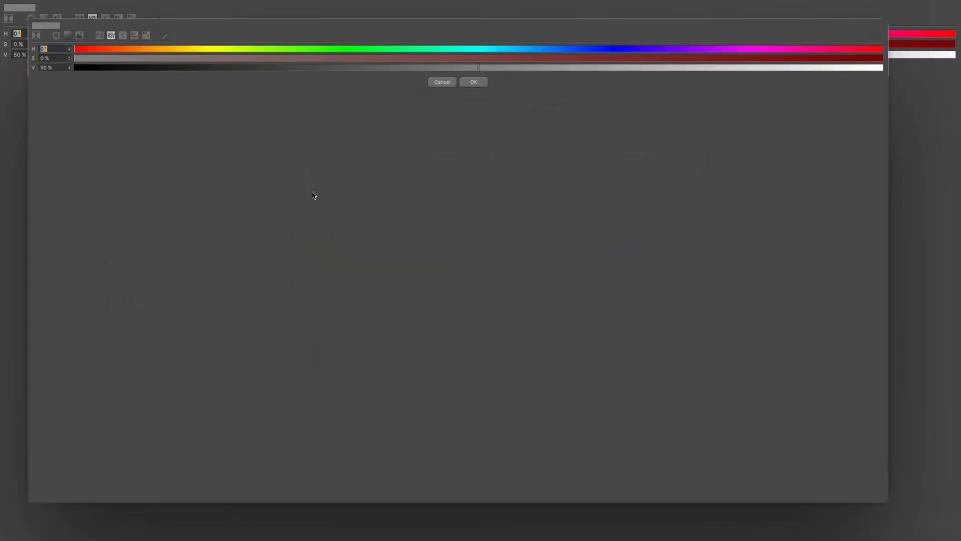
left_click(626, 33)
left_click(547, 44)
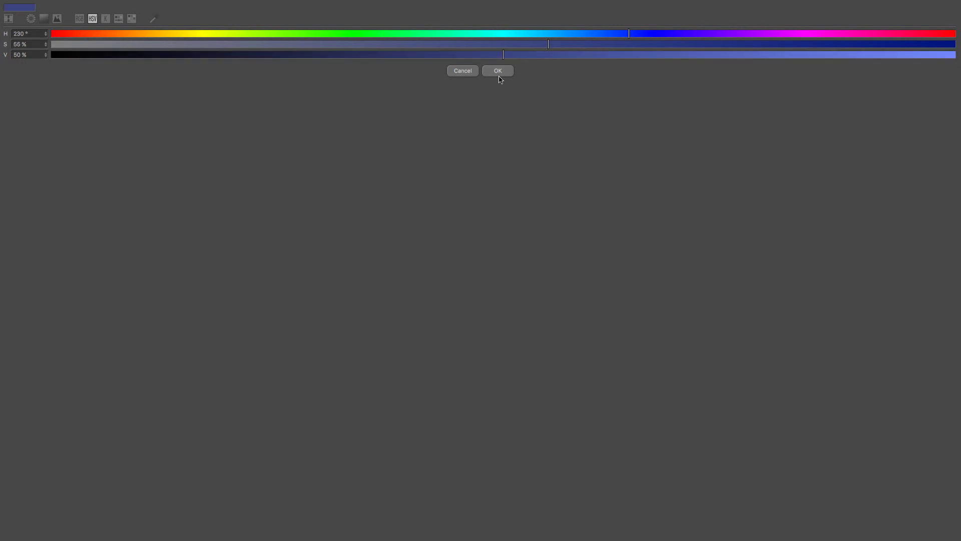
left_click(498, 71)
Step: Set Tiles Color 1 to a blue with hue 233°, saturation 60% and value 50%, and enable Randomize Color in the floor's Tiles shader
left_click(302, 183)
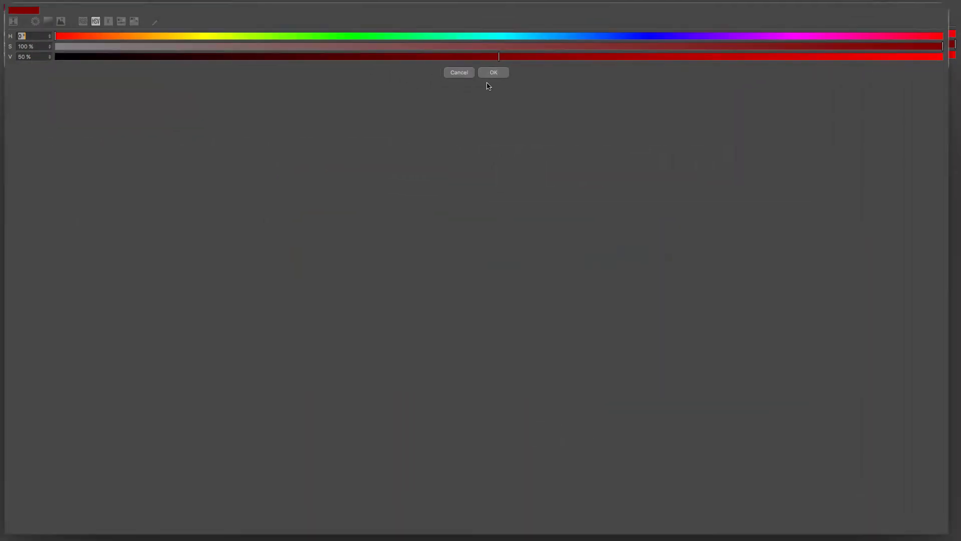
left_click(634, 33)
left_click(598, 44)
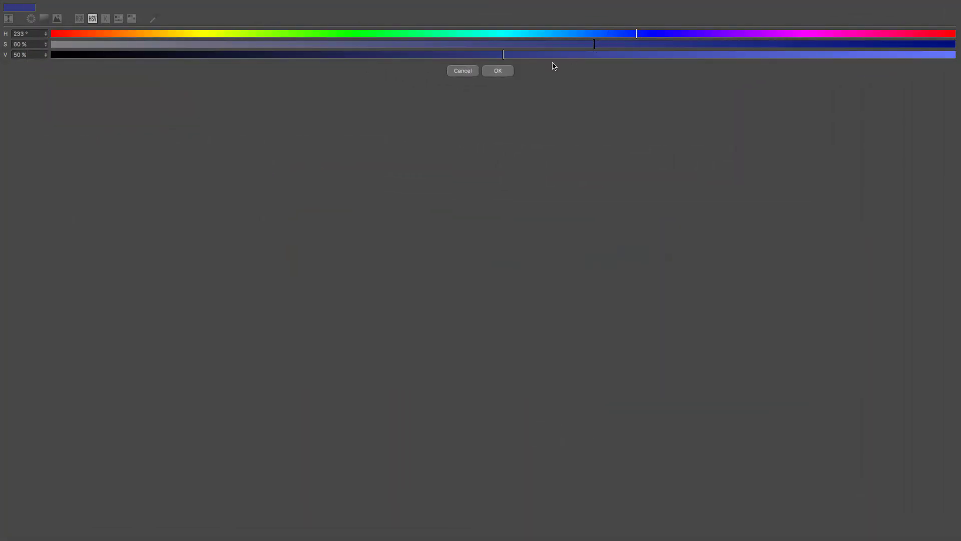
left_click(498, 70)
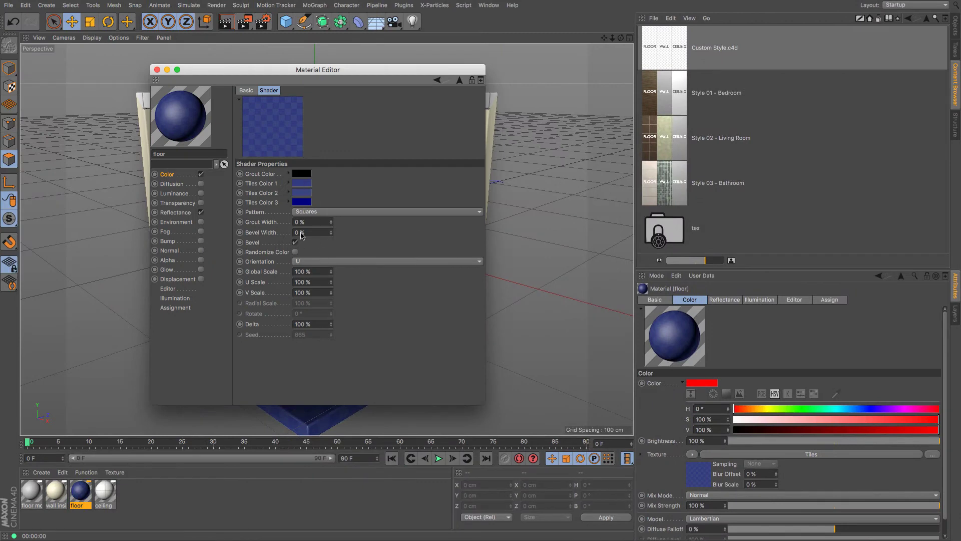
left_click(296, 252)
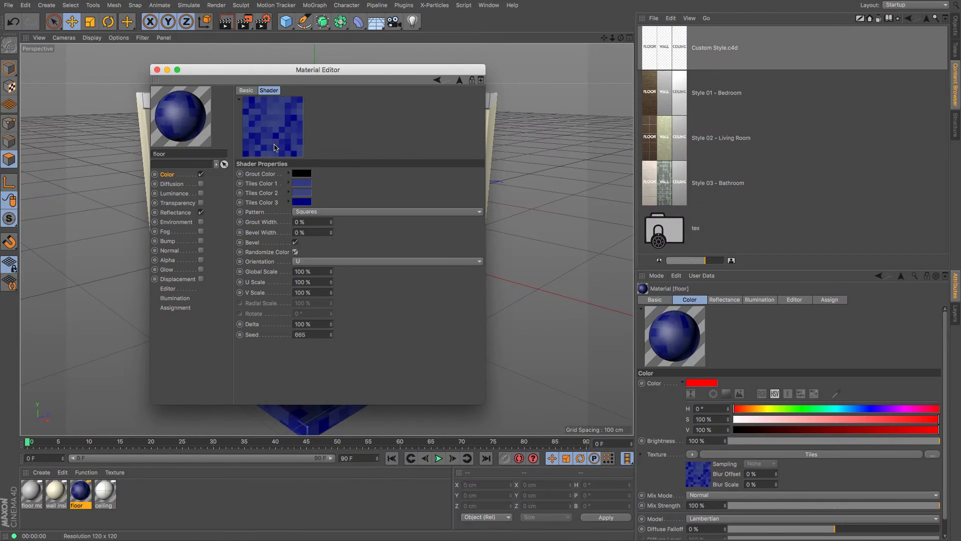
Step: Set the floor material's default specular to 84% width and 1% specular strength, then render the perspective view
left_click_drag(229, 73, 546, 88)
left_click(493, 227)
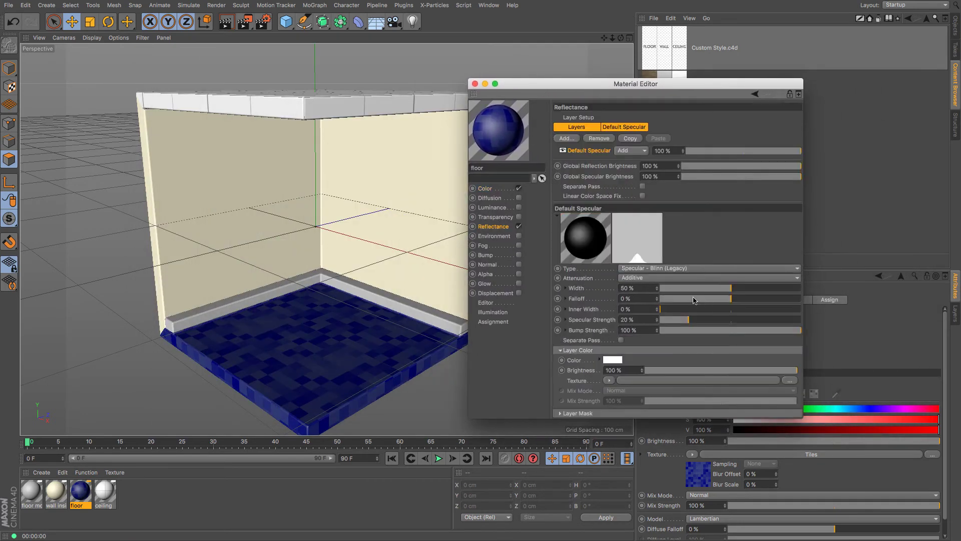
left_click(779, 288)
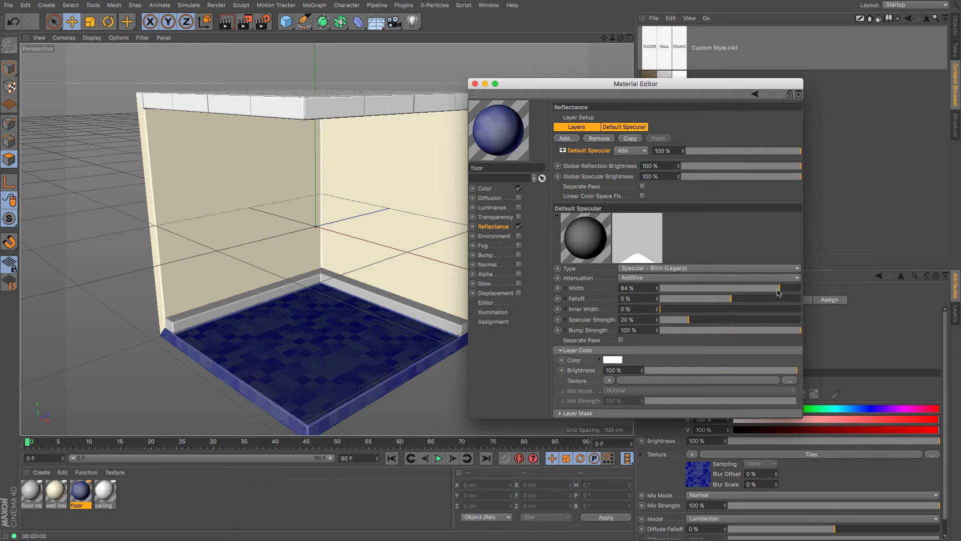
left_click(662, 323)
left_click_drag(663, 325, 661, 325)
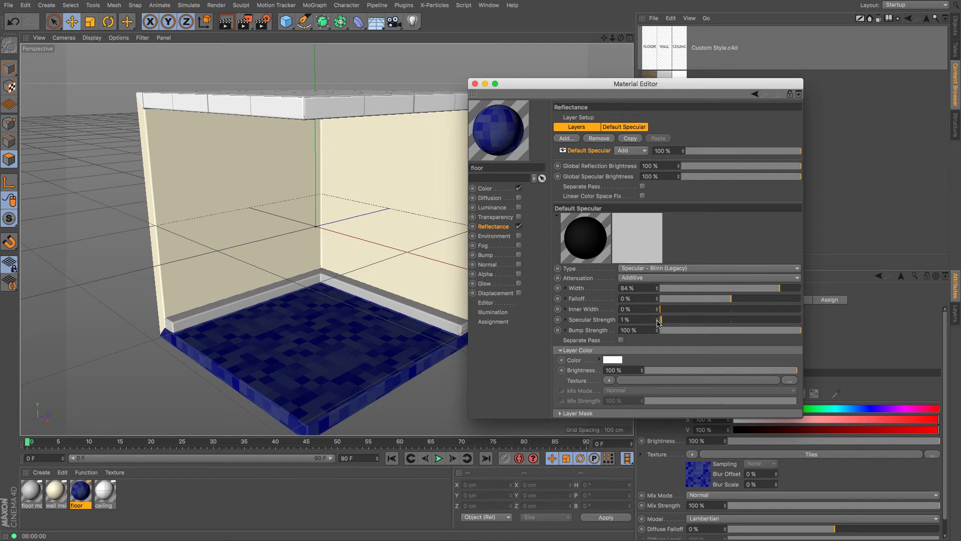
left_click(225, 22)
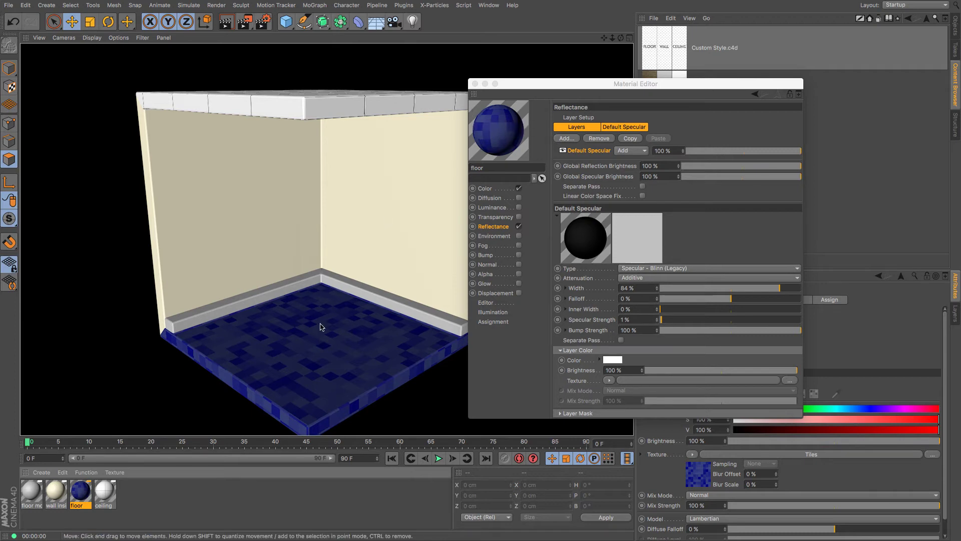
Step: Set the floor molding material's default specular to 22% width and 100% specular strength
left_click(31, 496)
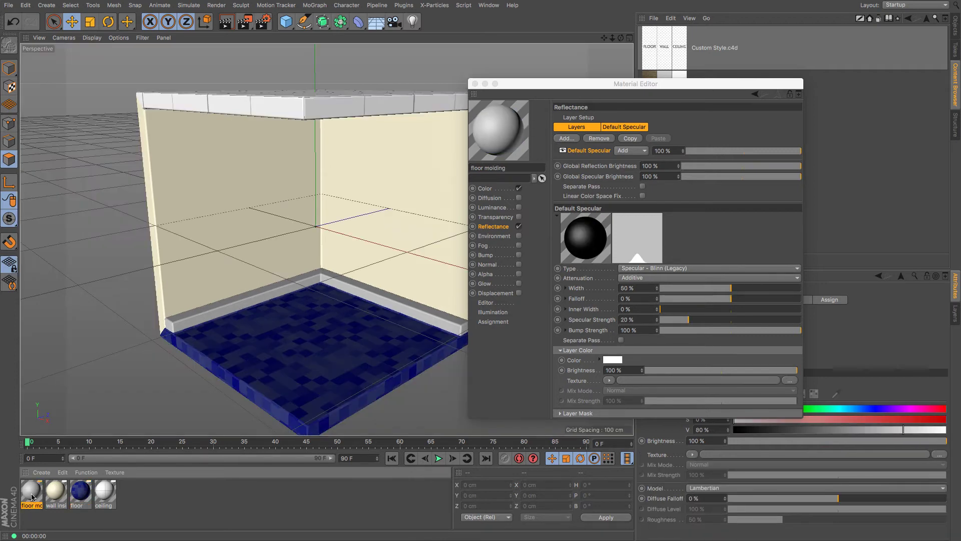
left_click(692, 288)
left_click_drag(689, 319, 830, 325)
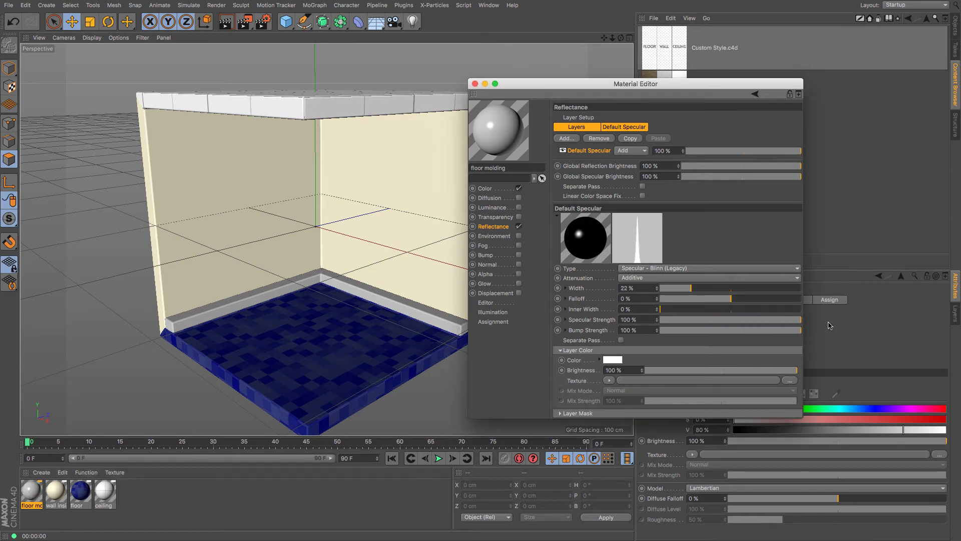
Step: Set the floor molding material's color to pure white with value 100% and close the Material Editor
left_click(473, 188)
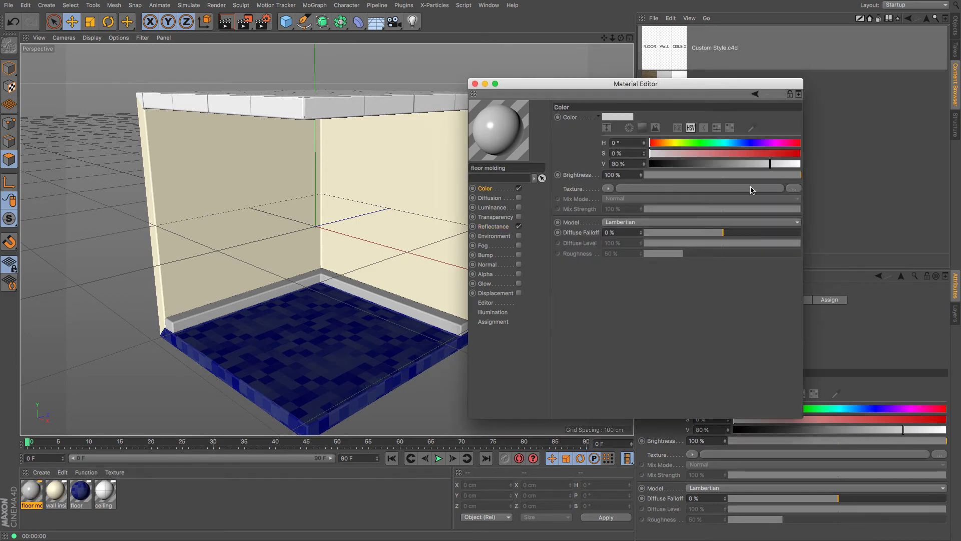
left_click_drag(789, 164, 807, 167)
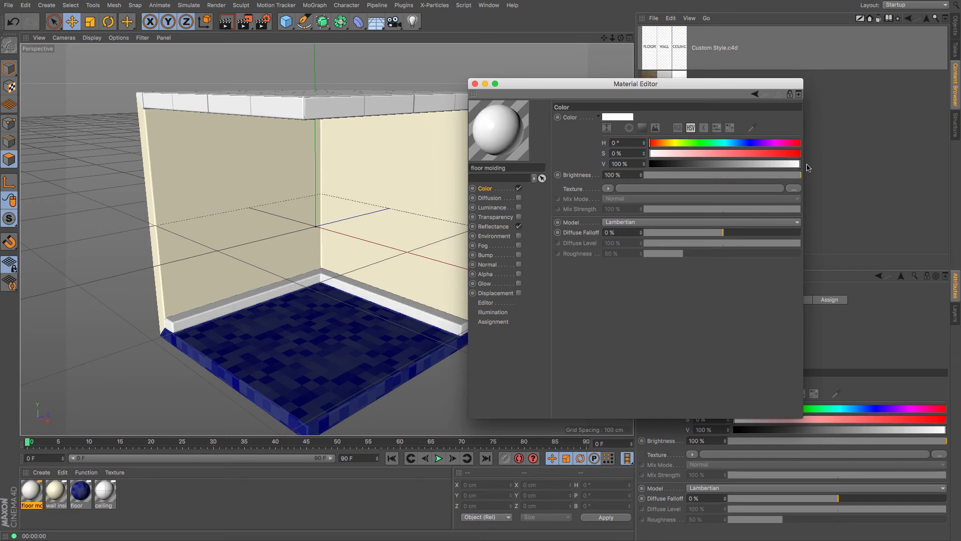
left_click(475, 84)
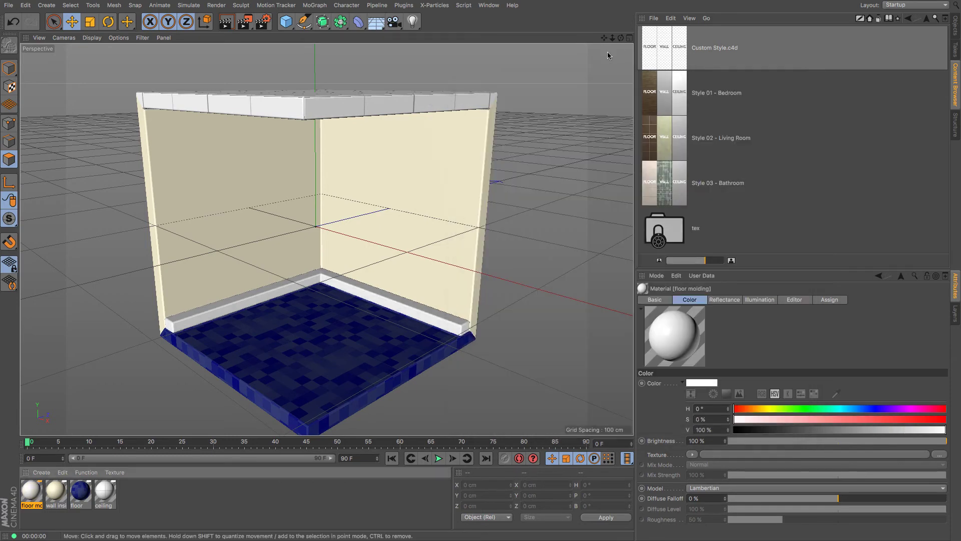
Step: Create a new preset library in the Content Browser for the custom style
mouse_move(621, 38)
left_mouse_down()
mouse_move(622, 12)
mouse_move(621, 34)
mouse_move(604, 39)
left_mouse_up()
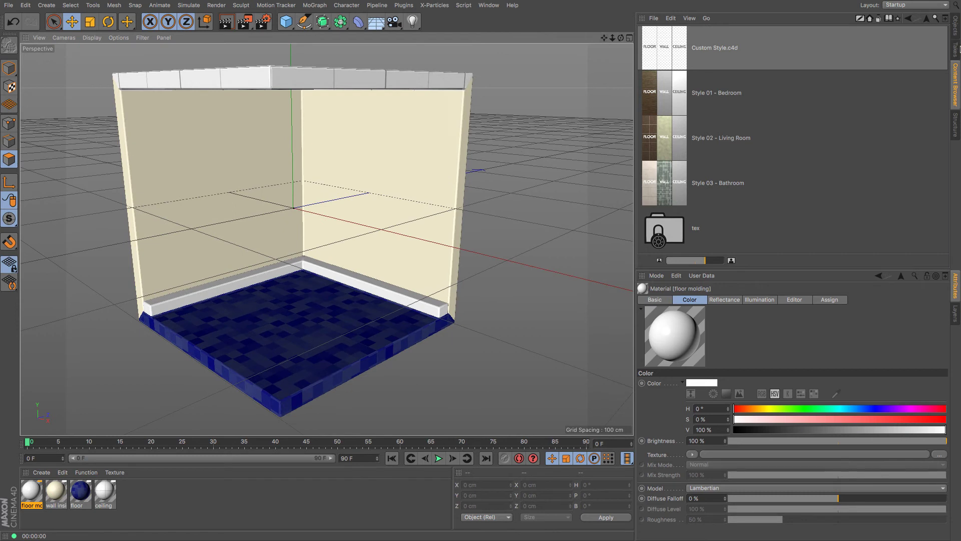
left_click(955, 27)
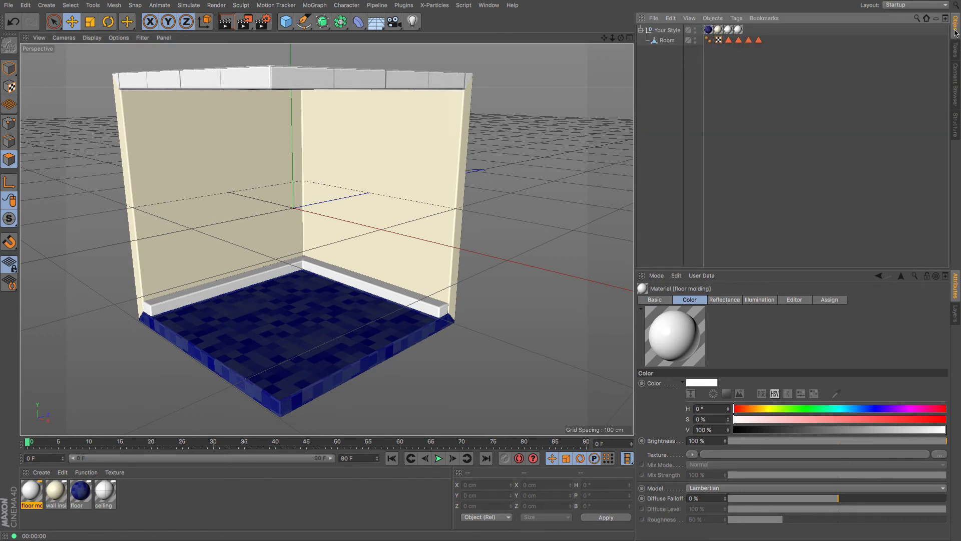
left_click(955, 85)
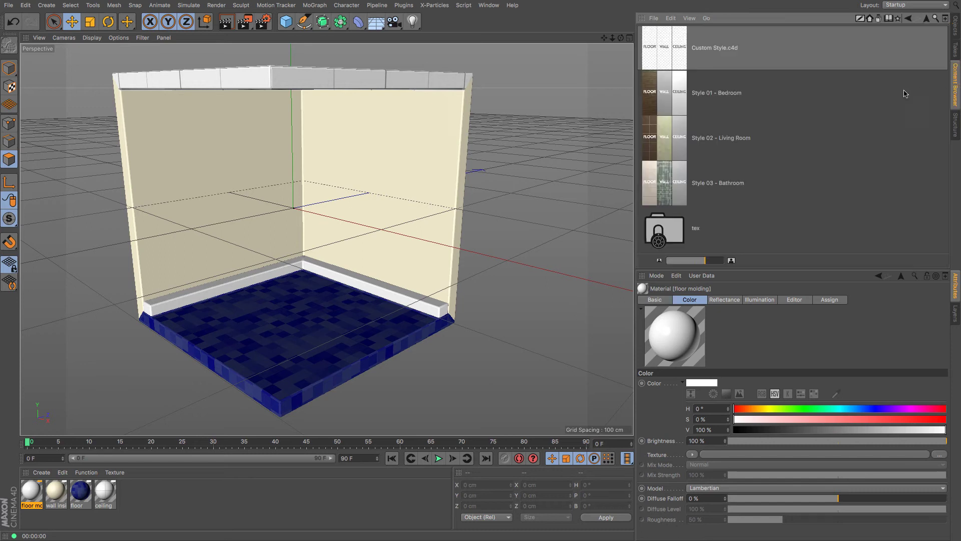
left_click(654, 18)
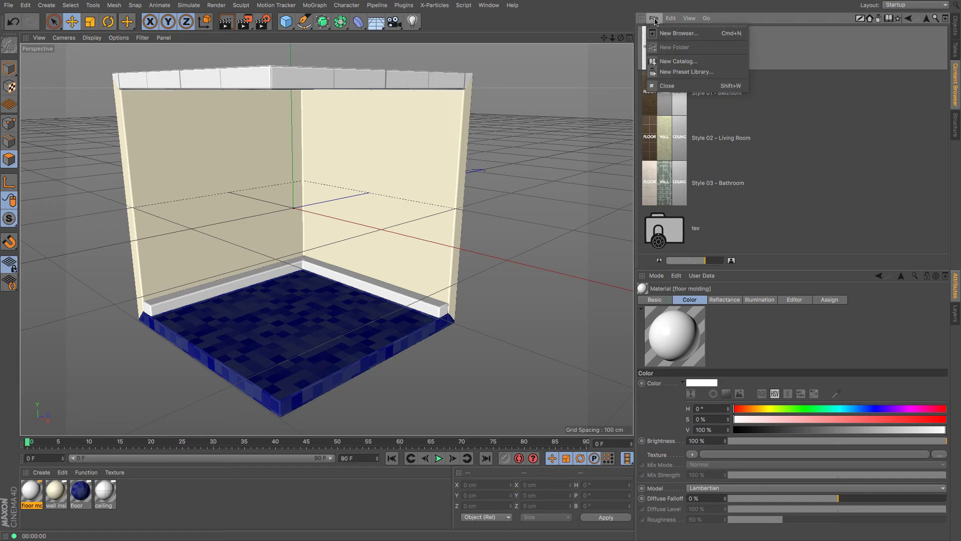
left_click(676, 73)
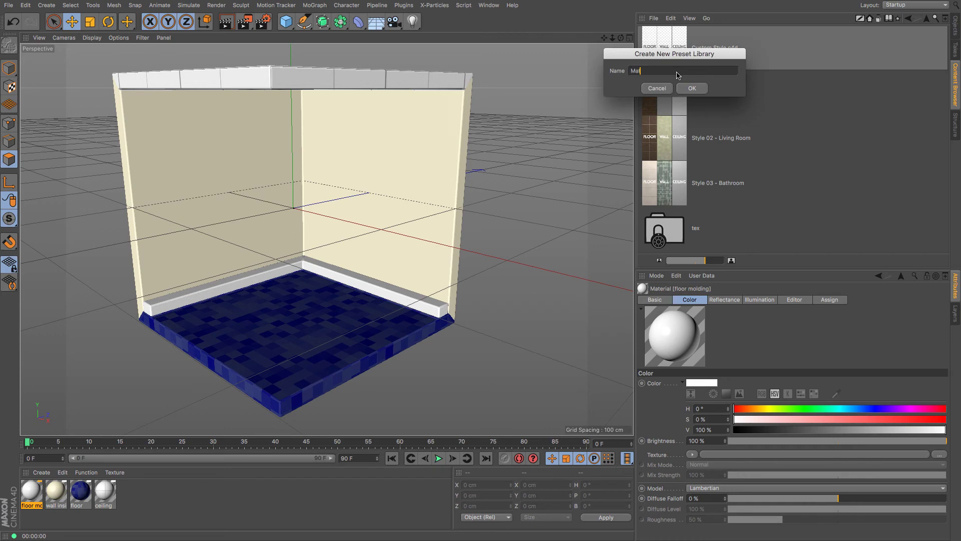
key("Return")
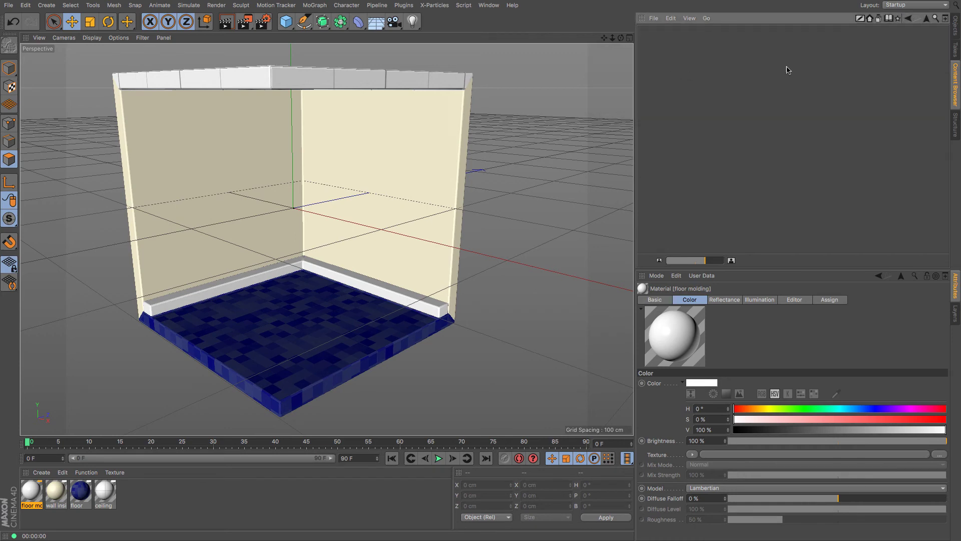
Step: Undock the Content Browser as a floating window and store the Your Style object in the new preset library
left_click(640, 21)
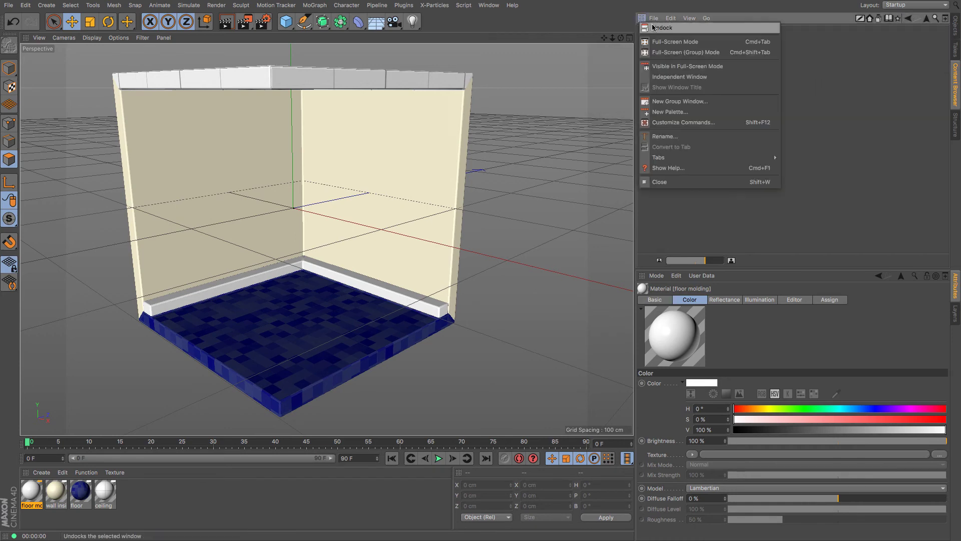
left_click(678, 29)
left_click_drag(694, 8, 404, 93)
left_click_drag(353, 110, 276, 129)
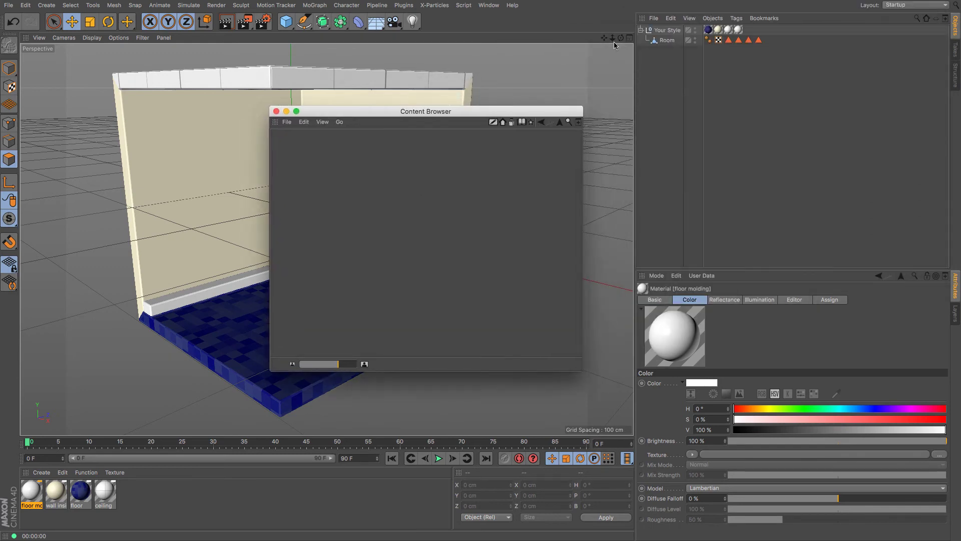
left_click_drag(663, 33, 400, 185)
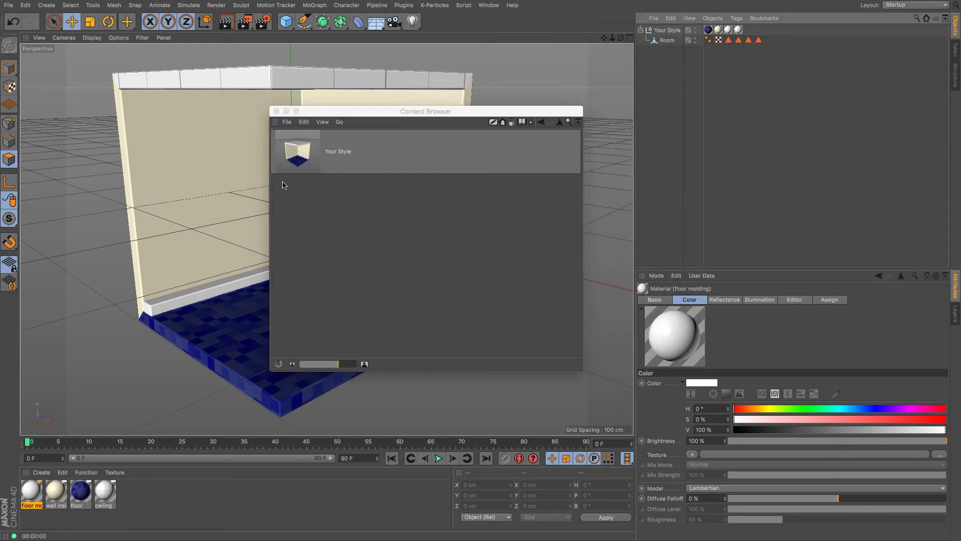
left_click_drag(333, 112, 699, 254)
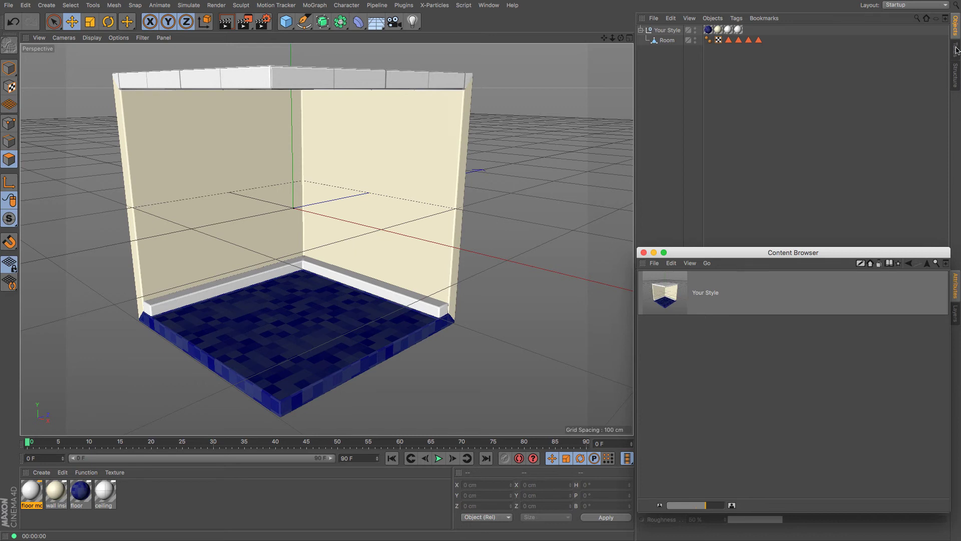
Step: Switch to the open Untitled 1 scene containing the styled house
left_click(489, 5)
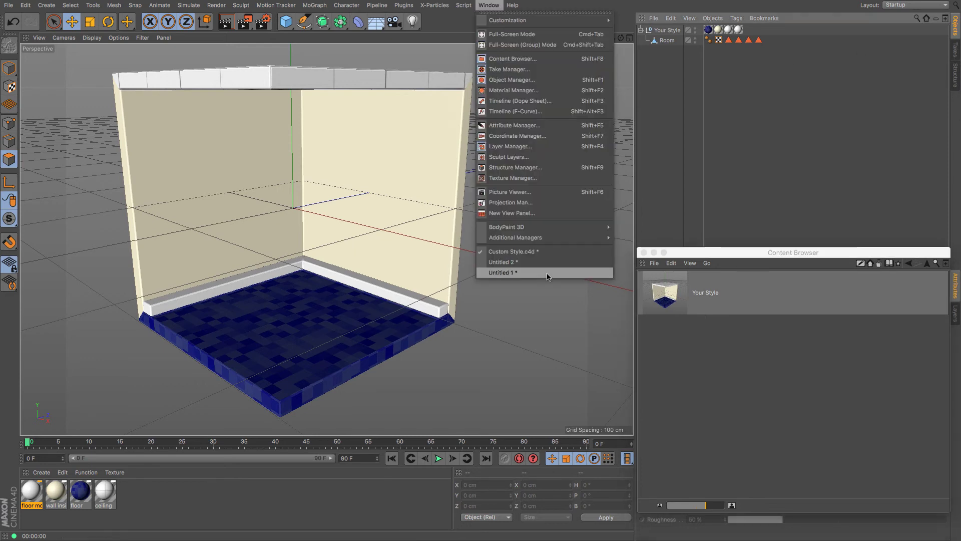
left_click(542, 271)
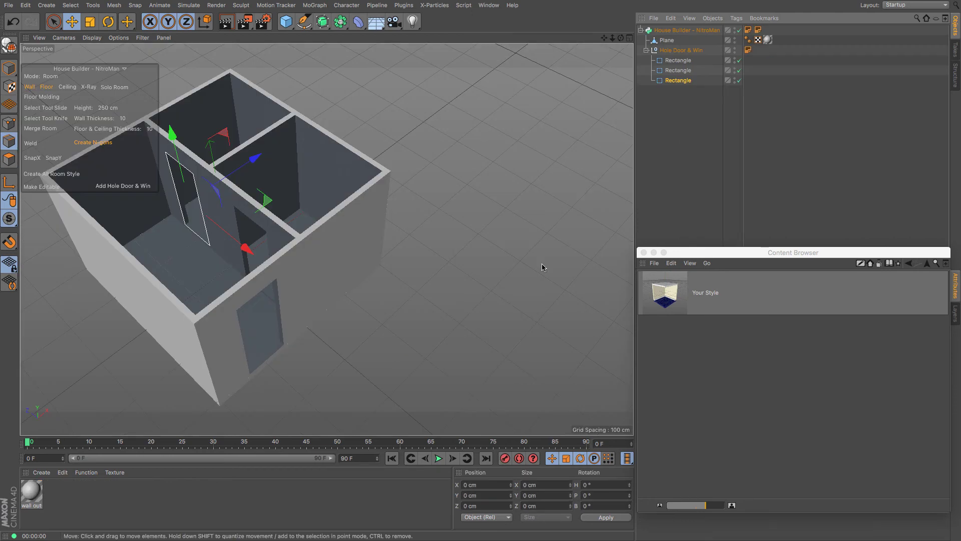
left_click(488, 5)
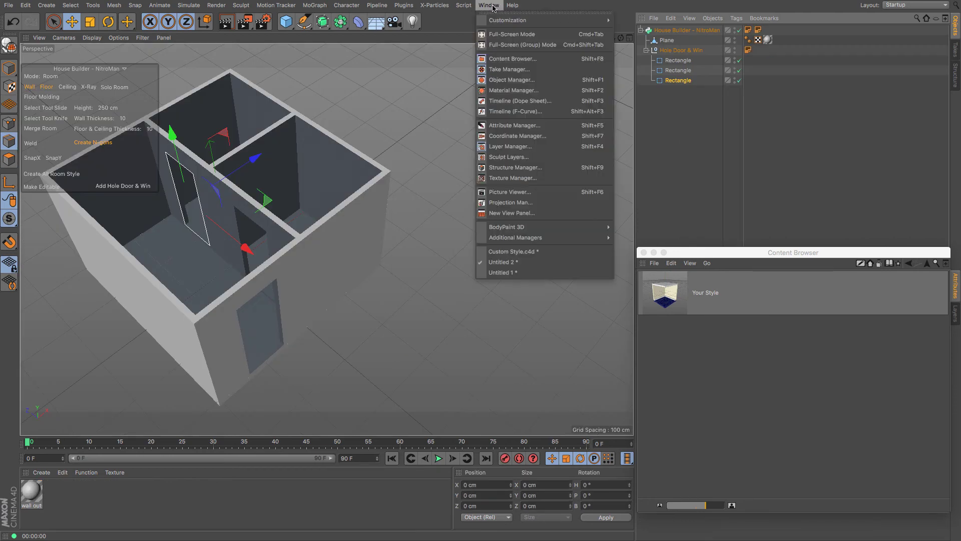
left_click(515, 273)
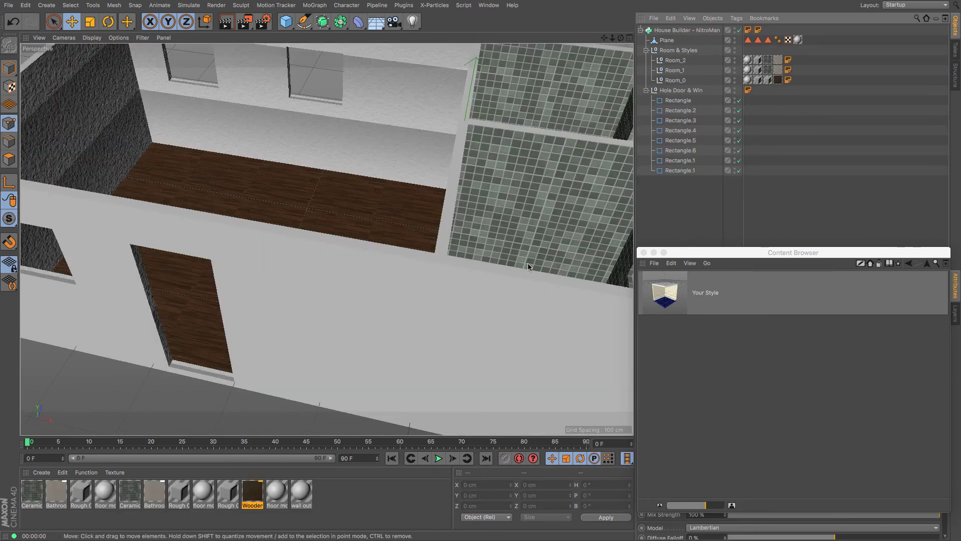
Step: Delete the existing style's material tags from Room_0
left_click(675, 80)
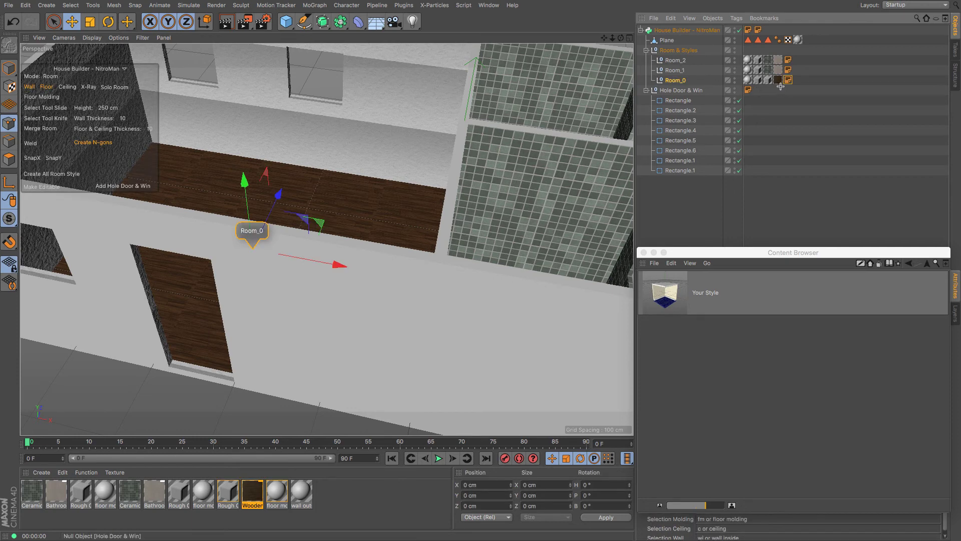
left_click(751, 80)
key("Delete")
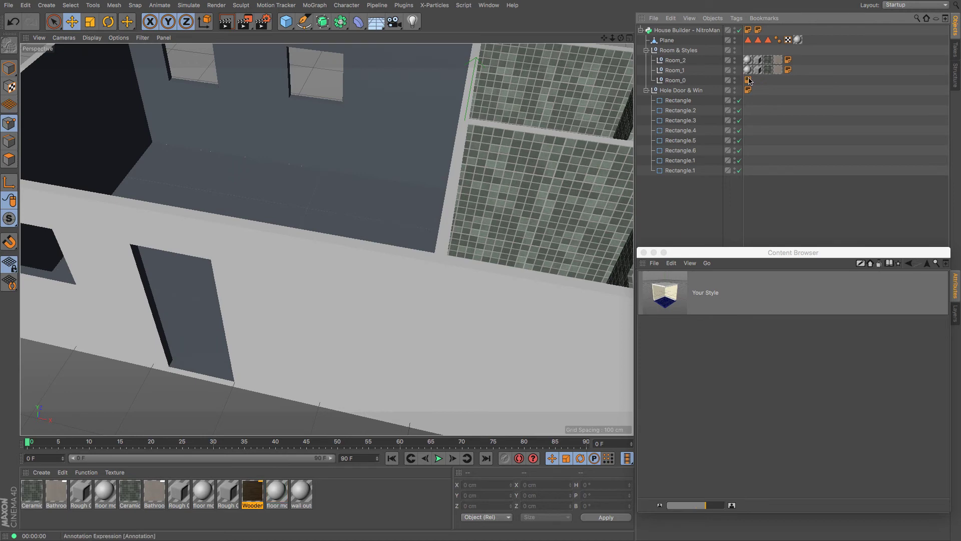
Step: Apply the Your Style preset to Room_0 and close the Content Browser
left_click(676, 80)
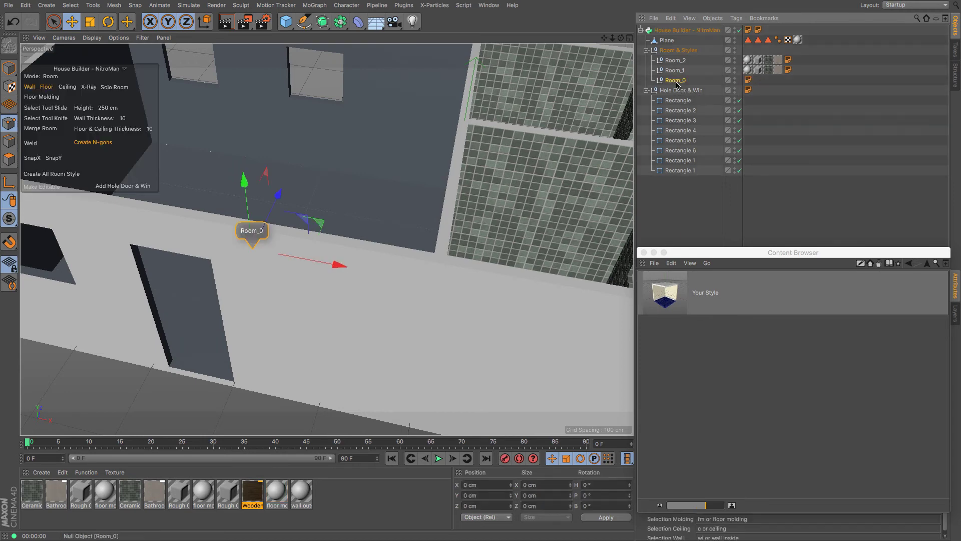
double_click(675, 287)
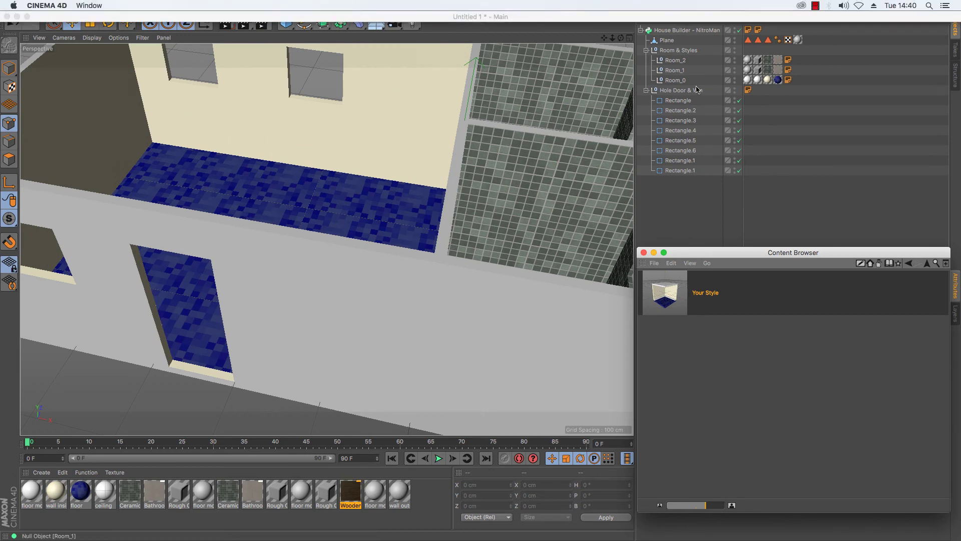
left_click(644, 253)
Step: Enable Floor Molding on the House Builder object and inspect the molding along the blue-tiled room's walls
left_click_drag(612, 46, 573, 46)
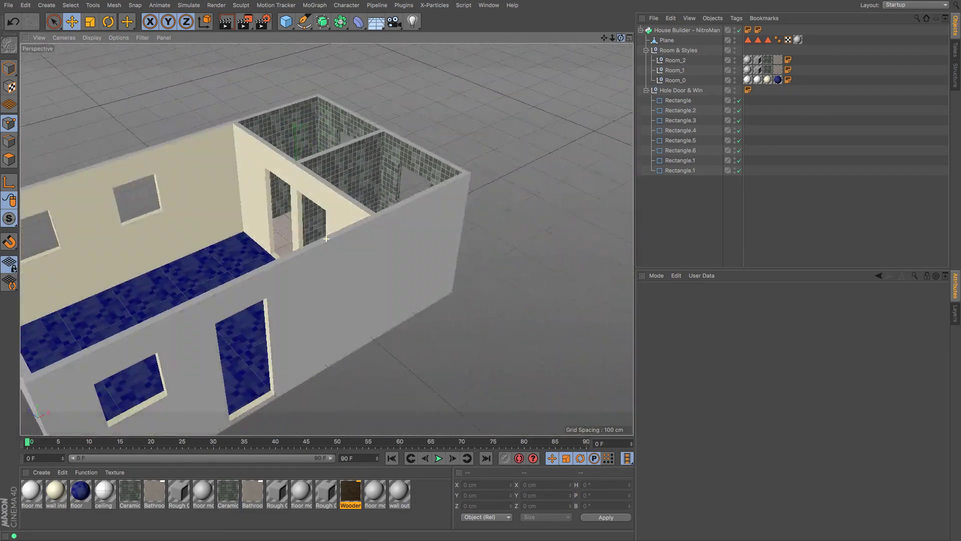
left_click(668, 31)
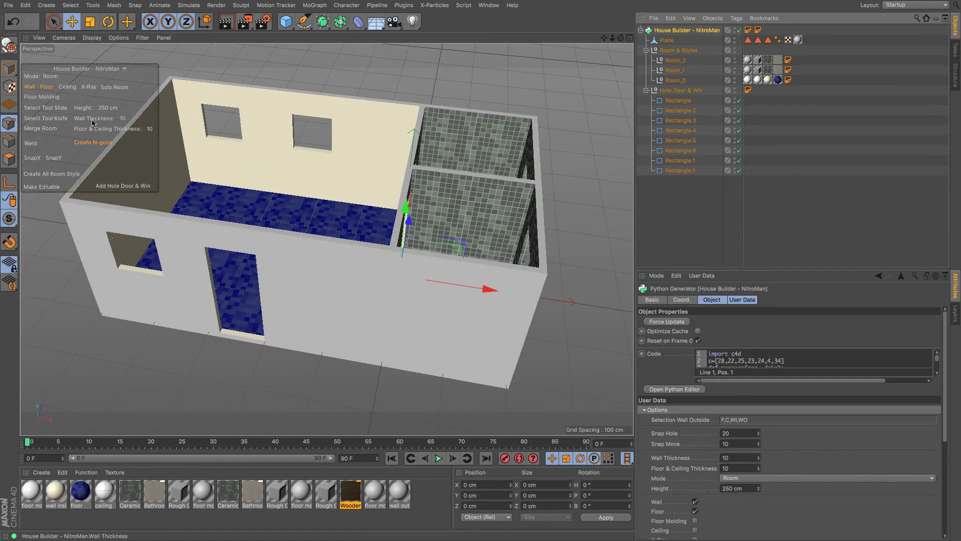
left_click(48, 98)
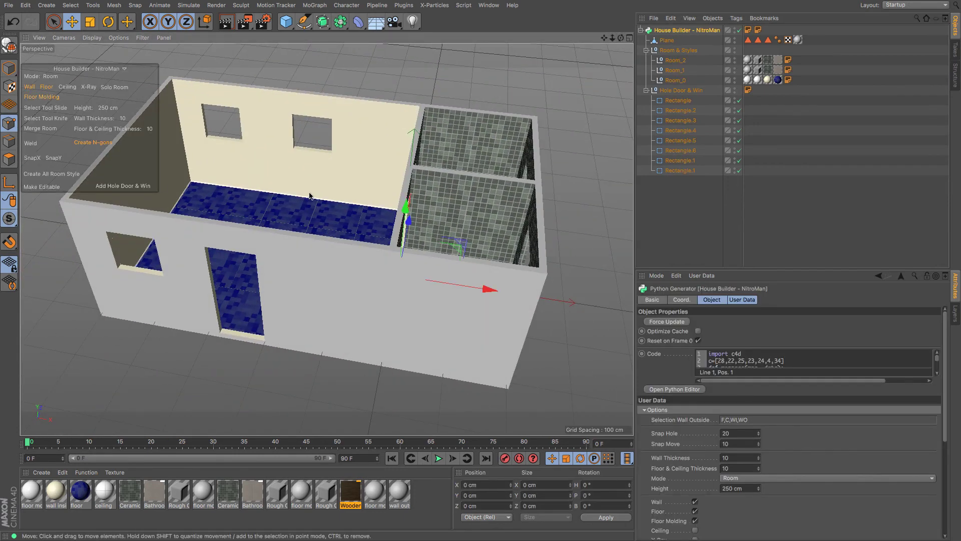
scroll(311, 196, "up", 10)
scroll(386, 188, "down", 10)
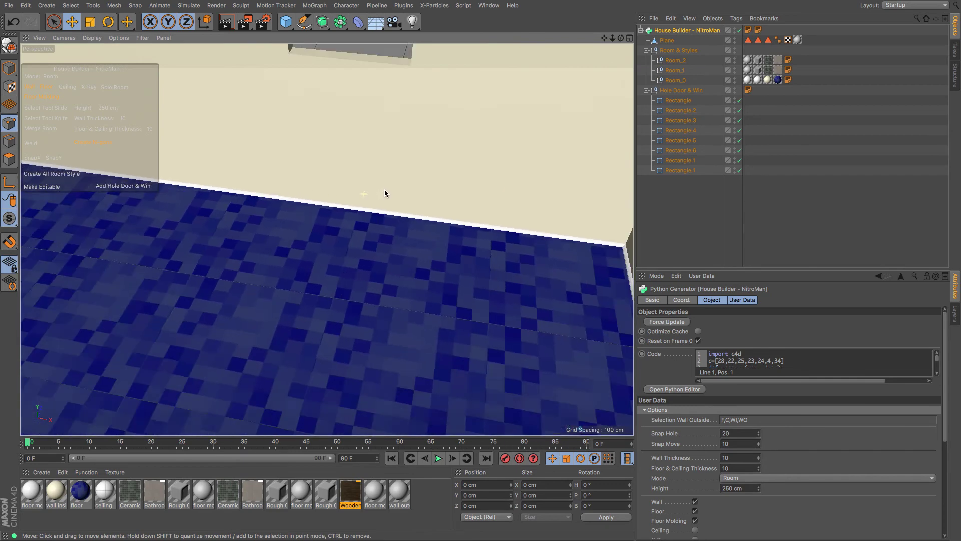
Step: Collapse the House Builder hierarchy, add an Omni light and raise it into the large blue-tiled room
scroll(385, 188, "down", 6)
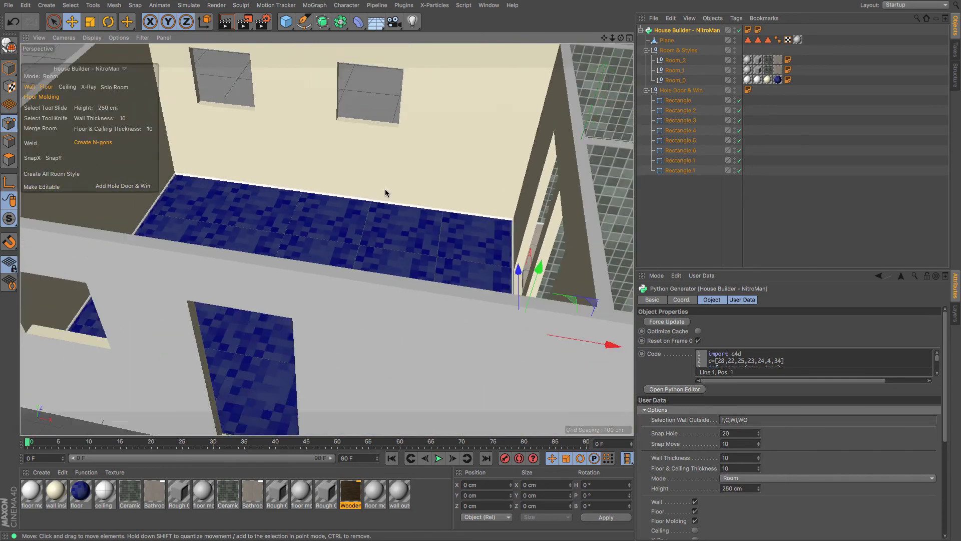
left_click_drag(621, 38, 450, 48)
left_click_drag(326, 239, 326, 238)
left_click_drag(612, 39, 586, 38)
left_click(676, 215)
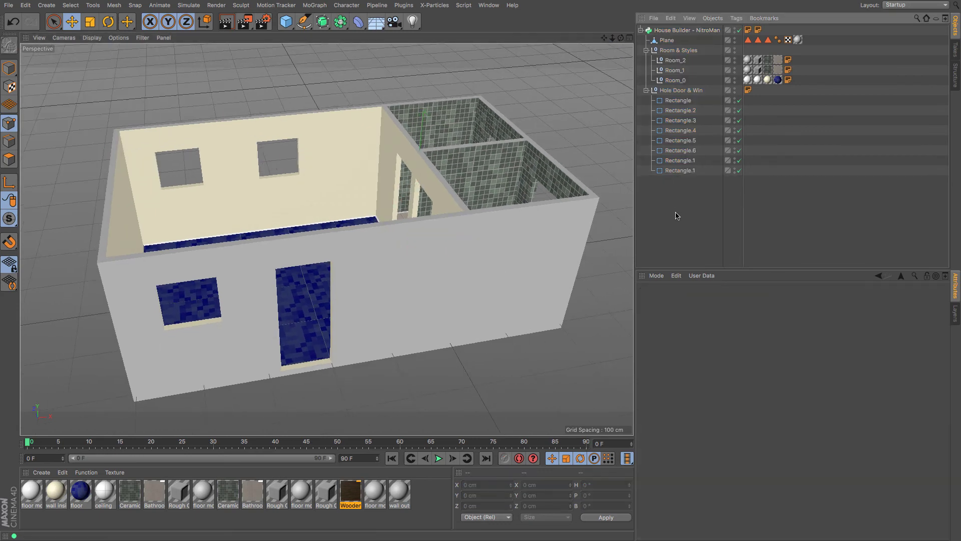
left_click(640, 31)
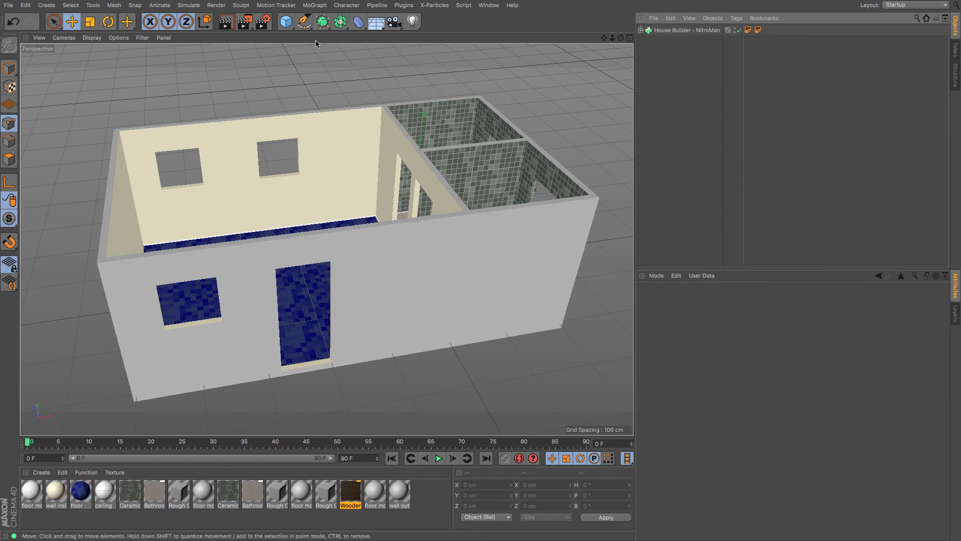
left_click(413, 22)
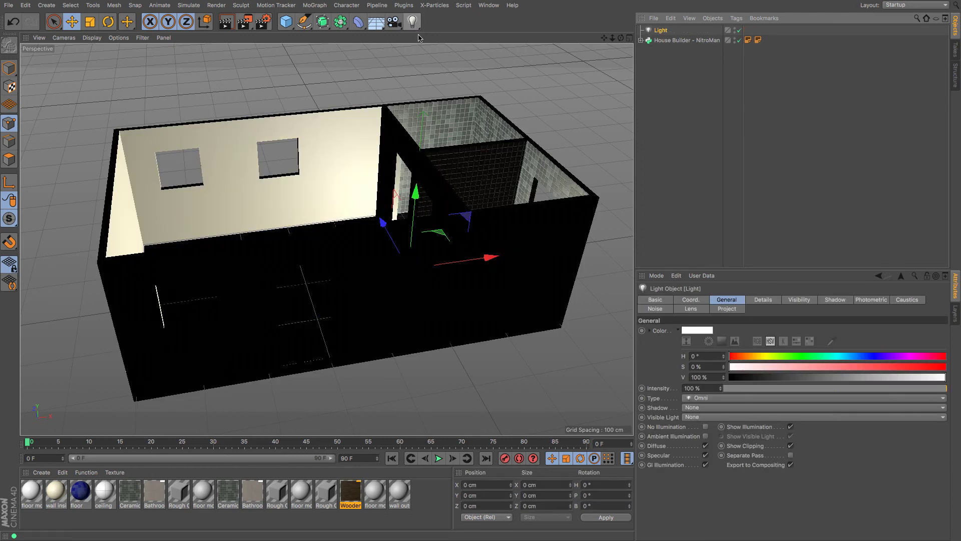
left_click_drag(419, 200, 425, 65)
left_click_drag(493, 150, 345, 154)
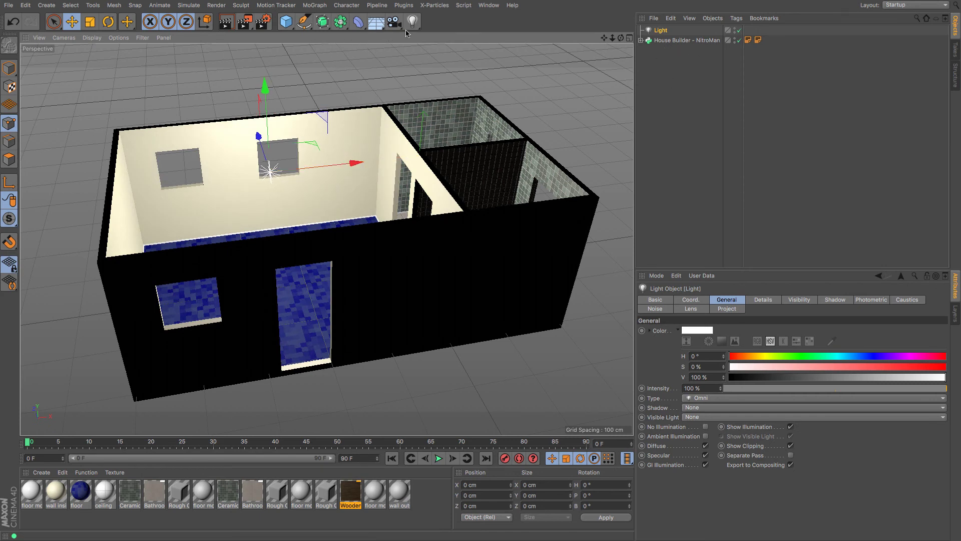
Step: Create an instance of the light and move it into the rear small tiled room
left_click(340, 21)
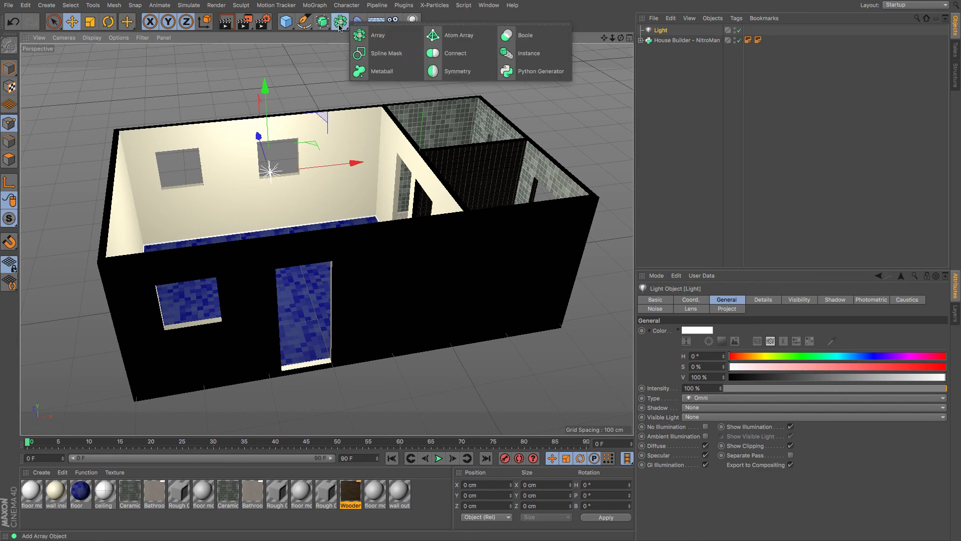
left_click(519, 55)
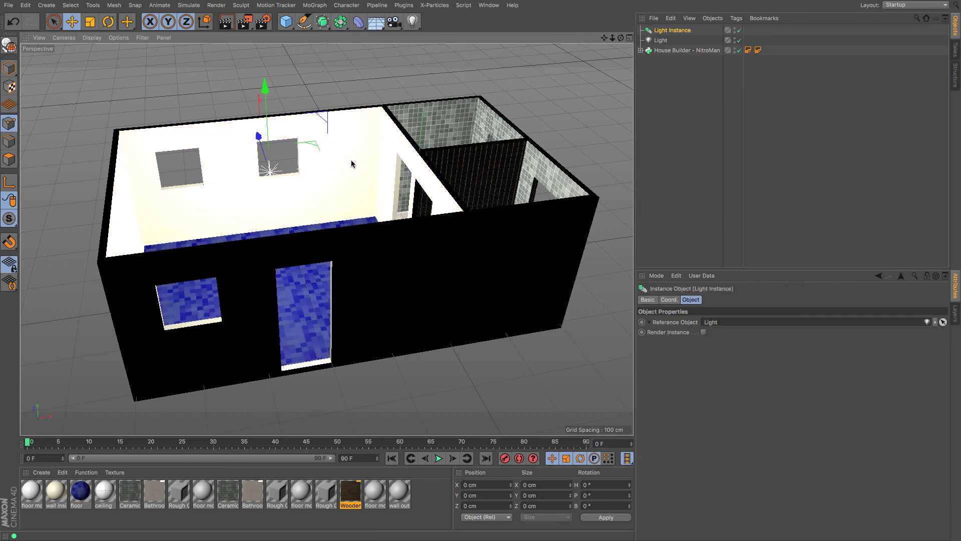
left_click_drag(351, 165, 410, 96)
left_click_drag(518, 116, 509, 145)
Step: Duplicate the light instance and move the copy into the front small tiled room
key("F2")
left_click_drag(675, 31, 679, 40, "ctrl")
left_click_drag(443, 145, 443, 234)
key("F1")
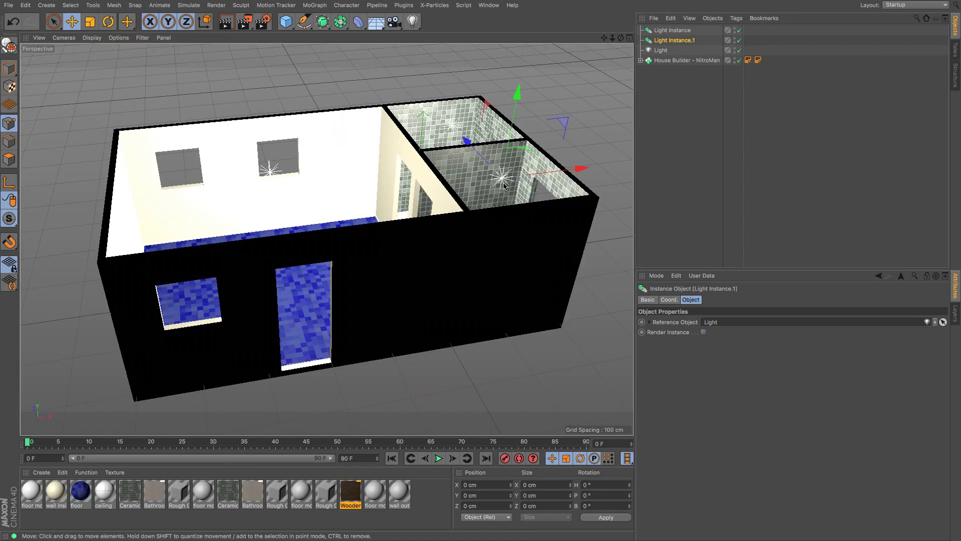
Step: Set the original light's shadow to Area and render the house in the viewport
left_click(661, 50)
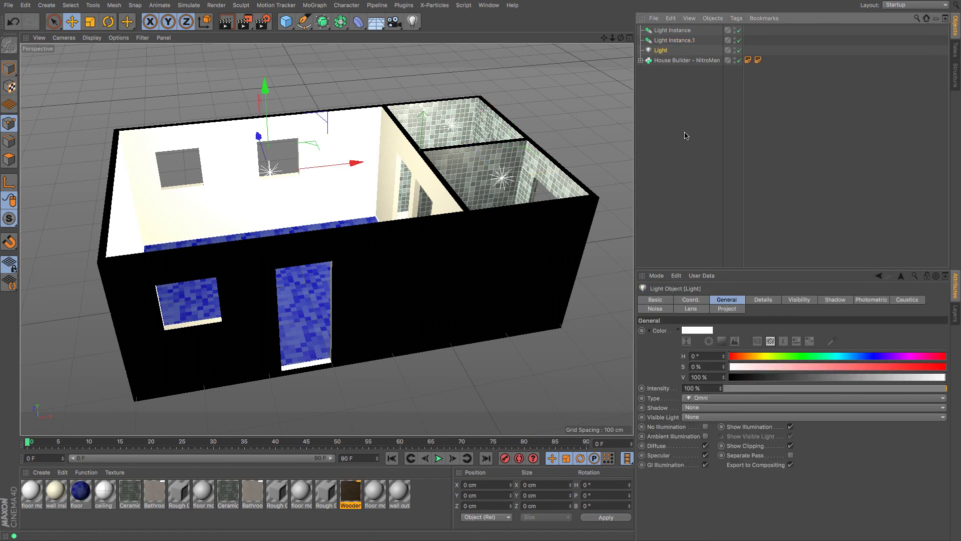
left_click(744, 407)
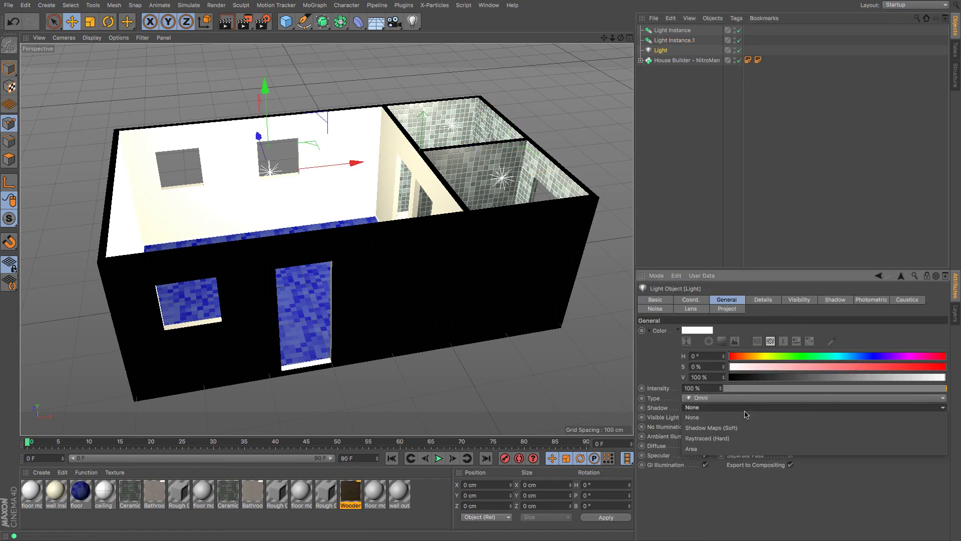
left_click(736, 448)
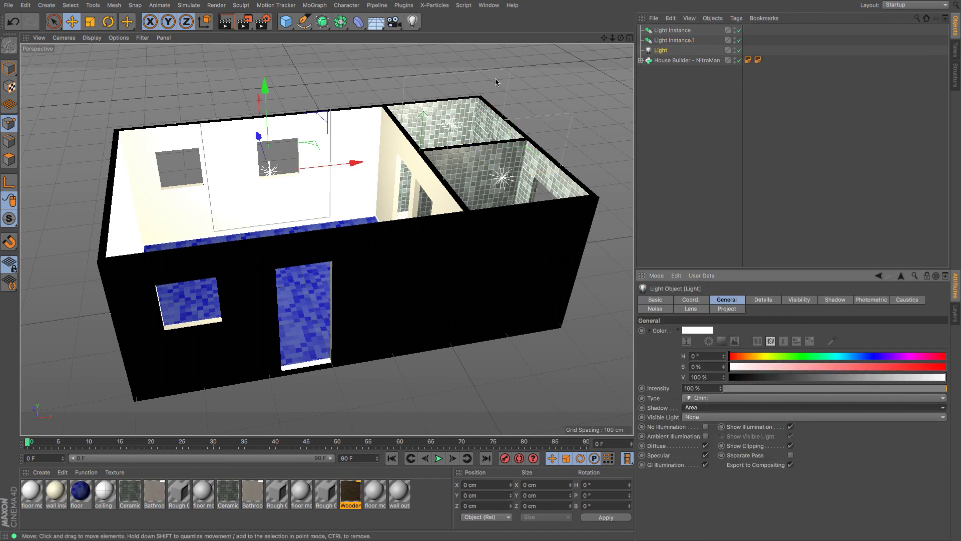
left_click(223, 23)
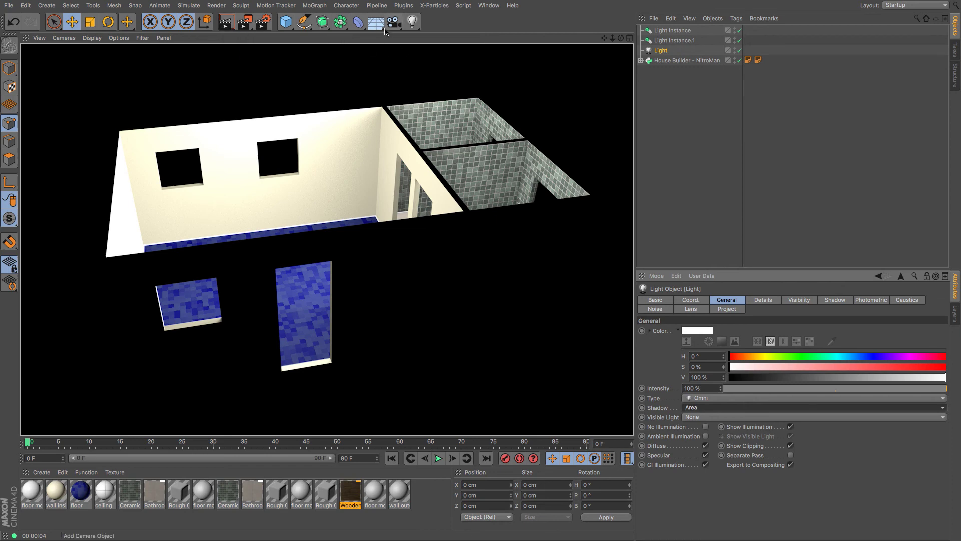
Step: Add a Floor object and a Physical Sky to the scene, then render the house in the viewport
left_click(377, 27)
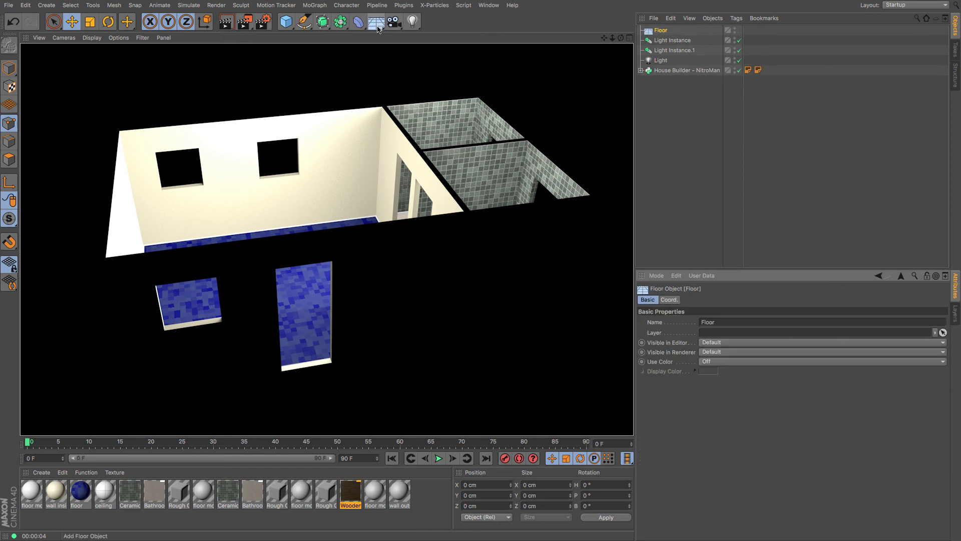
left_click_drag(414, 204, 416, 202)
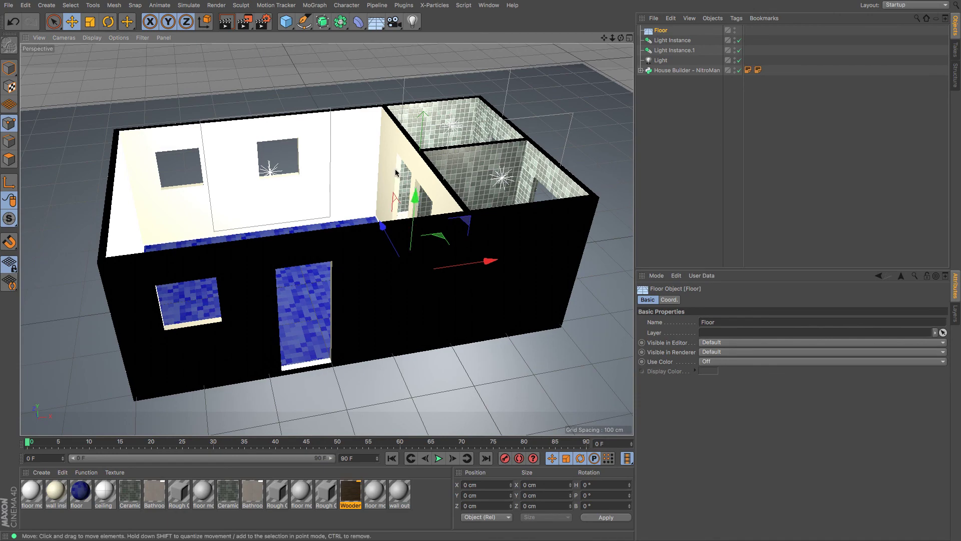
mouse_move(621, 38)
left_mouse_down()
mouse_move(591, 27)
mouse_move(619, 37)
left_mouse_up()
left_click_drag(375, 26, 478, 34)
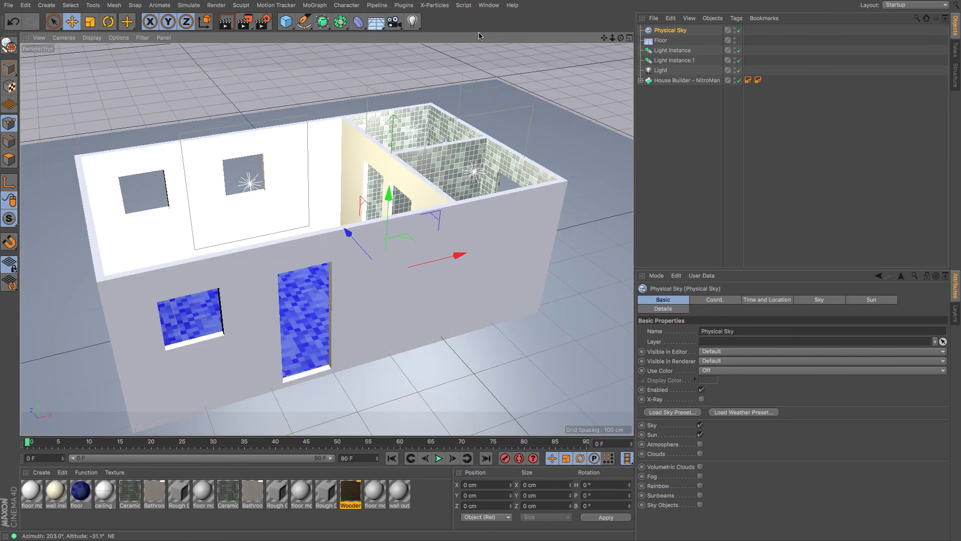
mouse_move(603, 38)
left_mouse_down()
mouse_move(624, 23)
mouse_move(611, 40)
left_mouse_up()
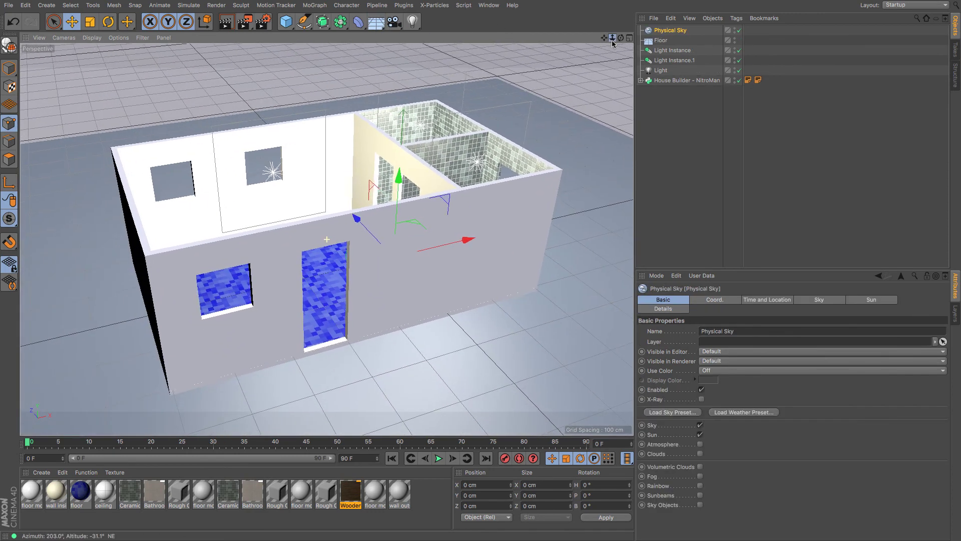
left_click(223, 26)
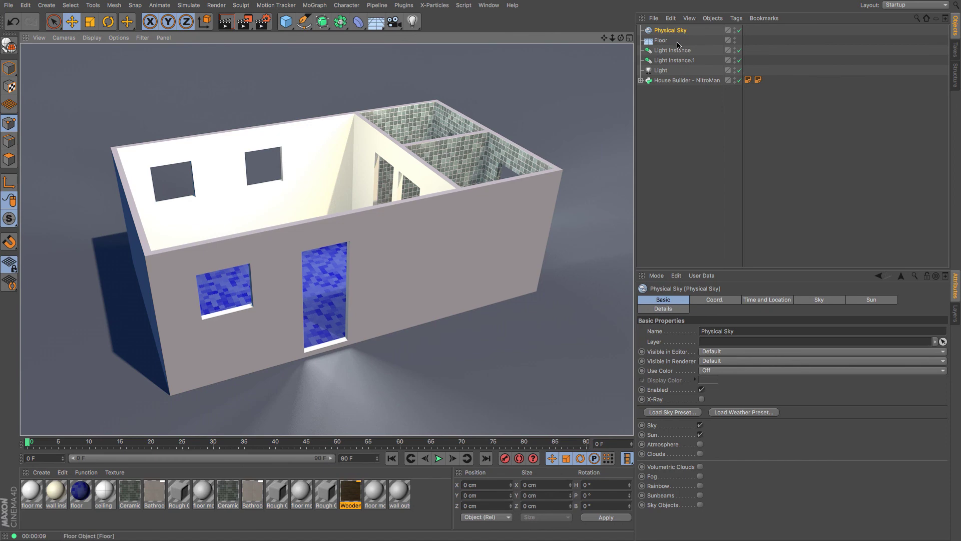
Step: Select the House Builder object and switch its mode from Room to Mesh
left_click(678, 81)
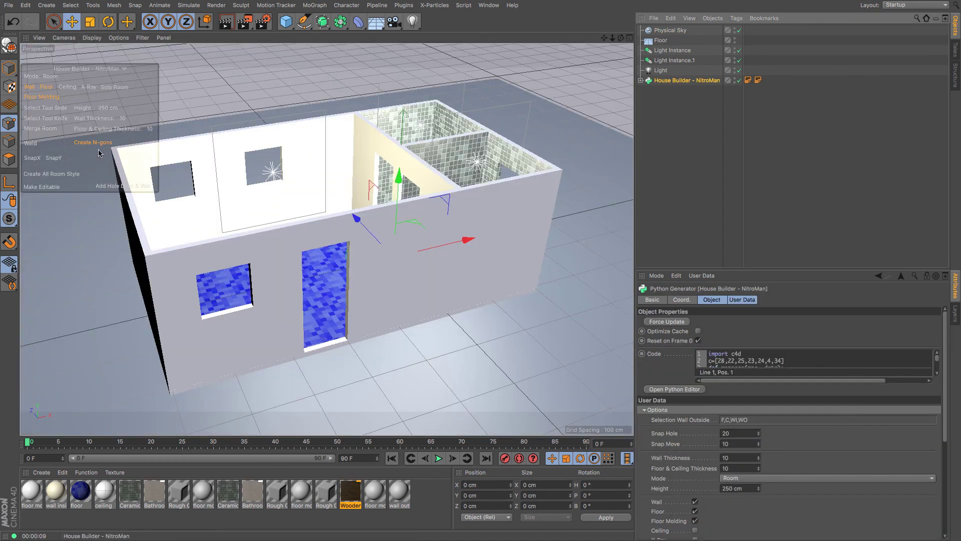
left_click(52, 78)
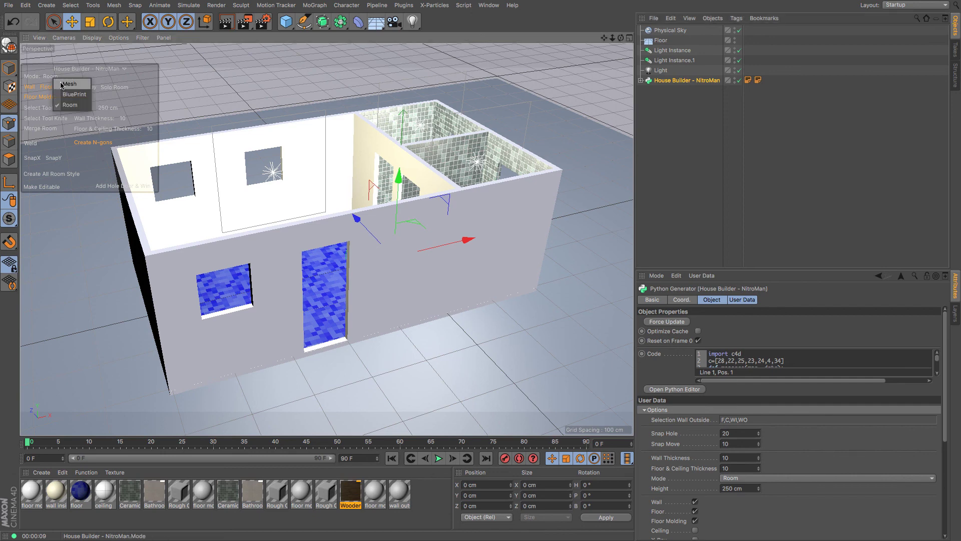
left_click(69, 84)
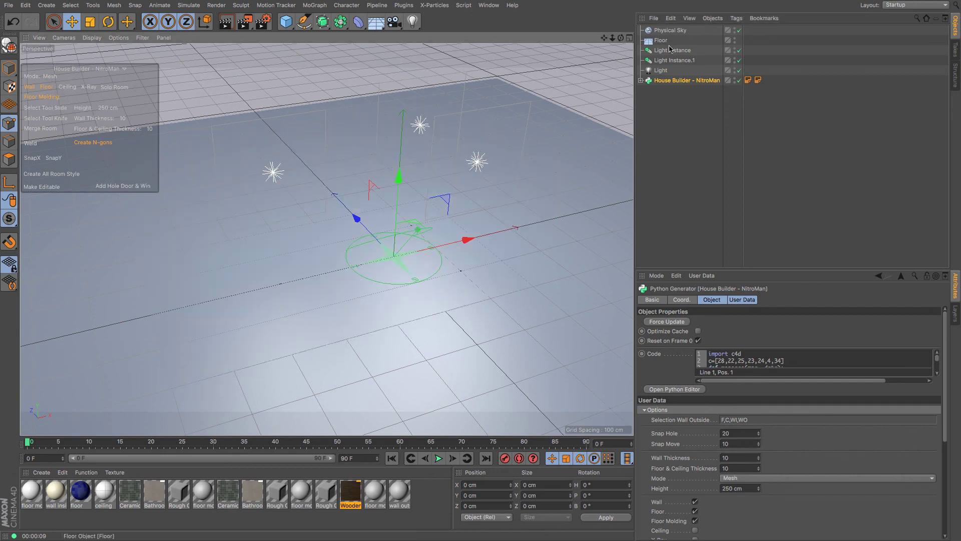
left_click_drag(620, 39, 501, 16)
left_click_drag(525, 50, 615, 44)
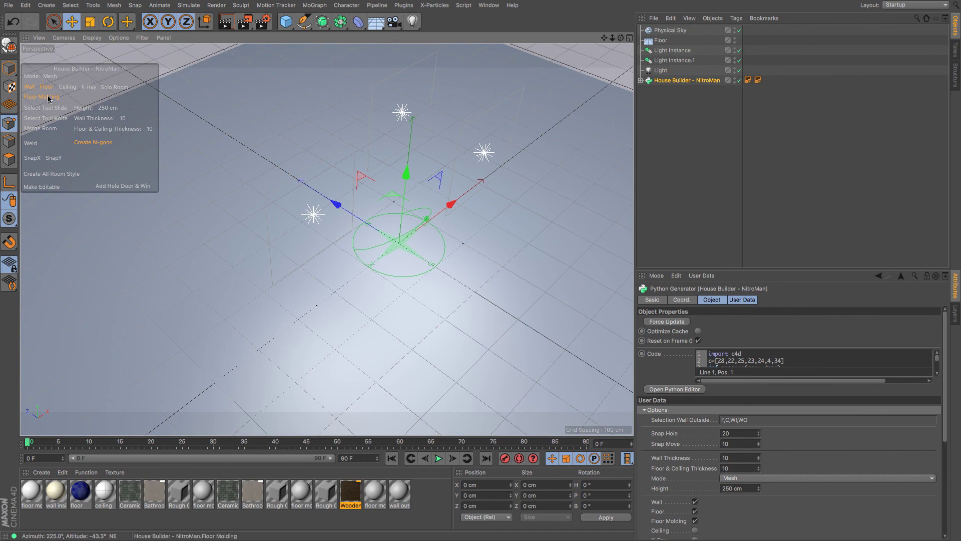
Step: Switch the House Builder to BluePrint mode and select the Room & Styles null in its expanded hierarchy
left_click(50, 76)
left_click(70, 94)
left_click(641, 80)
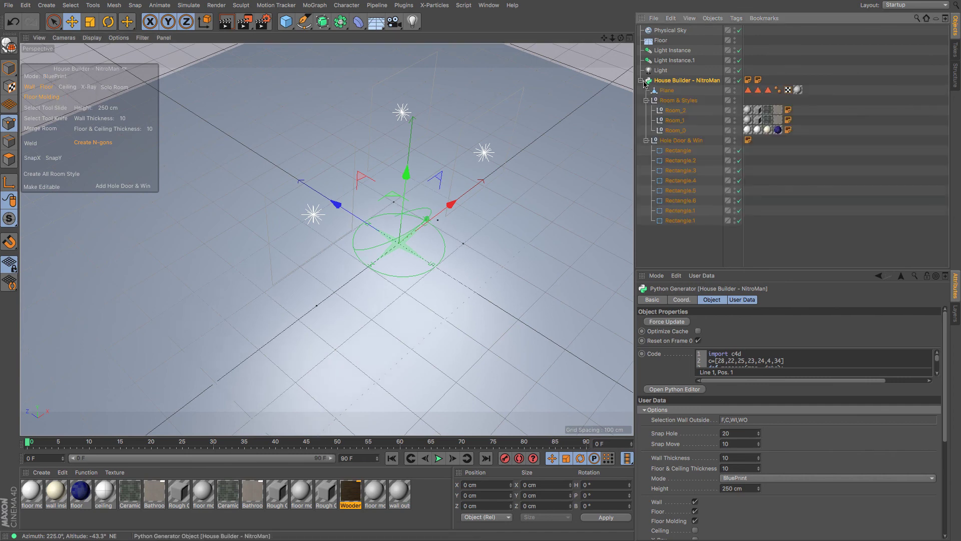
left_click(678, 100)
left_click_drag(624, 41, 706, 48)
Step: Hide the Floor object in the viewport and disable the Physical Sky to expose the blueprint outline
left_click(736, 40)
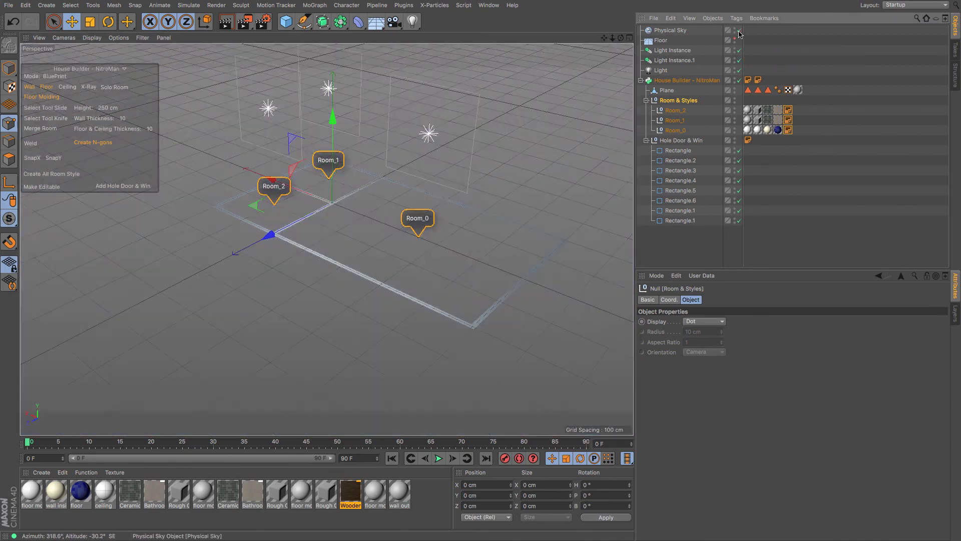
left_click(739, 30)
left_click_drag(620, 38, 620, 90)
left_click_drag(326, 238, 325, 238, "alt")
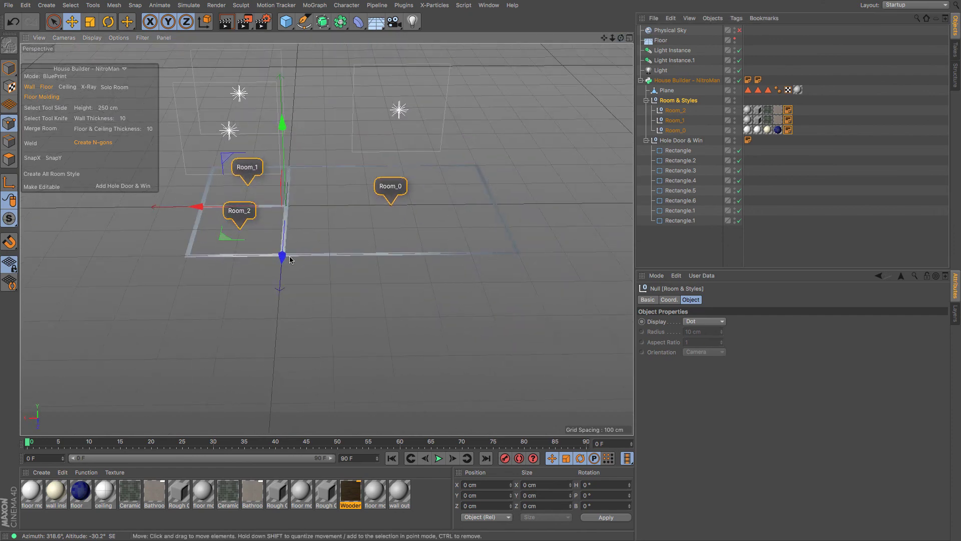
Step: Switch the House Builder from BluePrint to Mesh mode to show its base plane
left_click(55, 76)
left_click(68, 85)
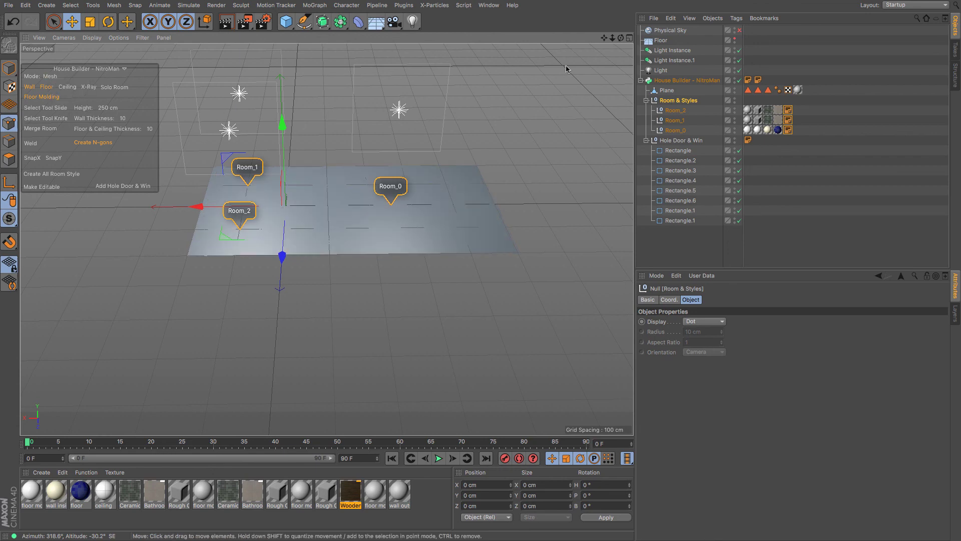
left_click_drag(621, 37, 323, 146)
Step: Return the House Builder to Room mode and turn the Floor and Physical Sky back on
left_click(50, 77)
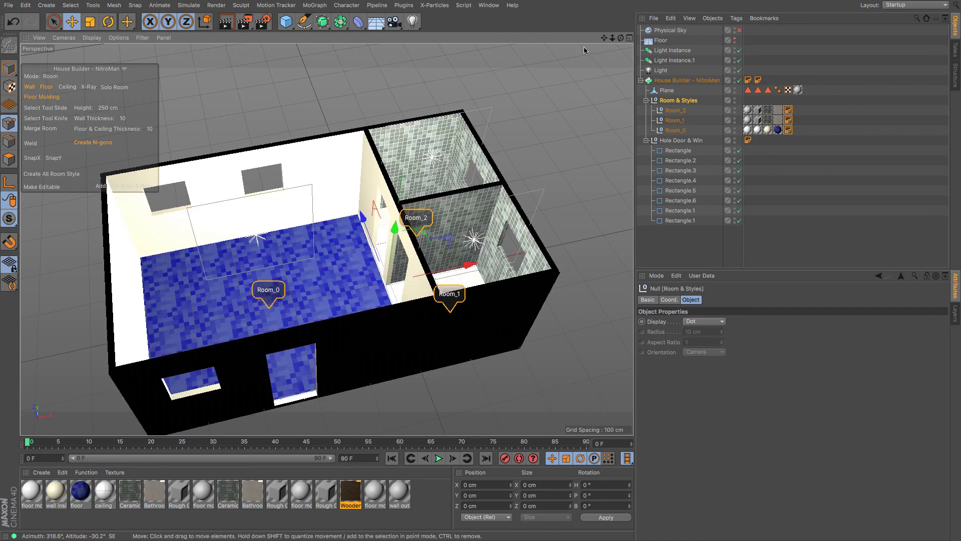
middle_click_drag(293, 277, 326, 239, "alt")
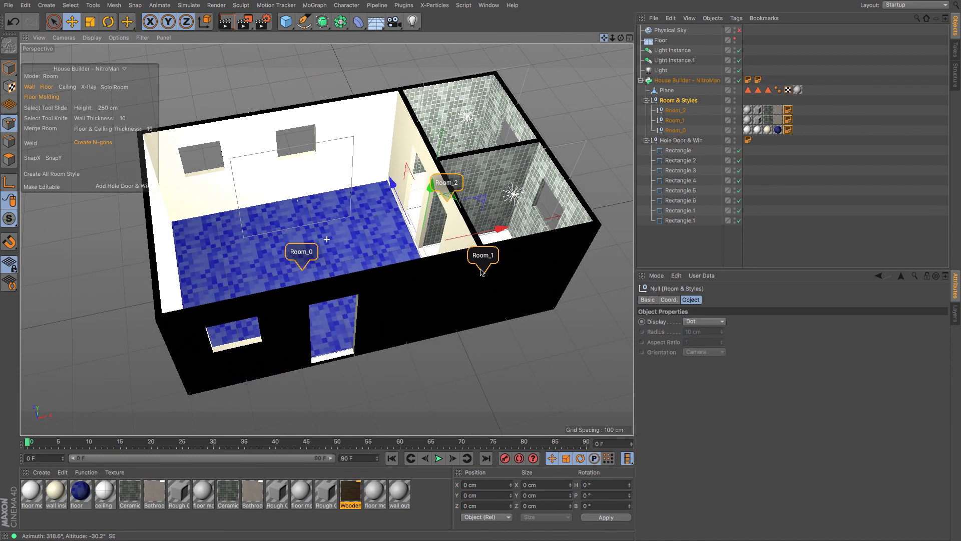
left_click_drag(612, 38, 584, 38)
left_click(739, 30)
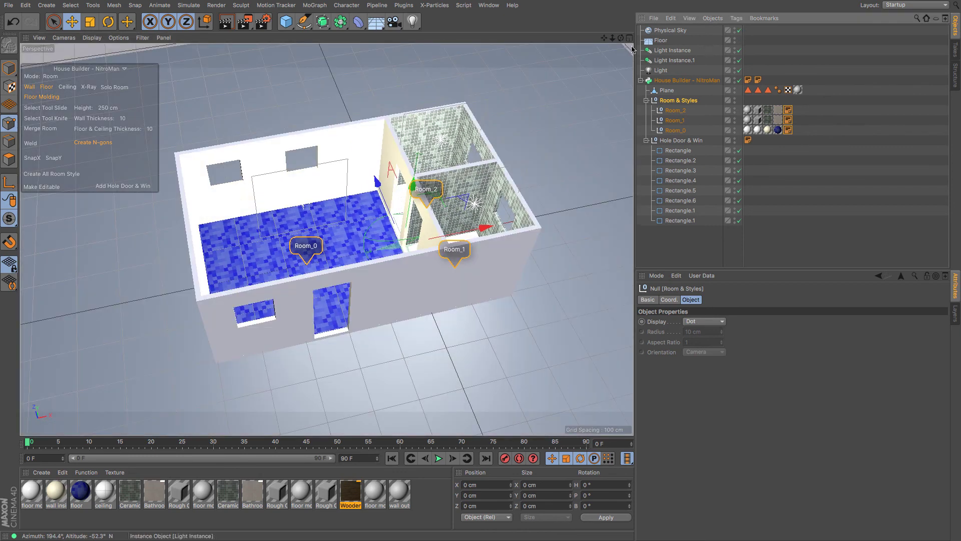
left_click_drag(620, 38, 651, 31)
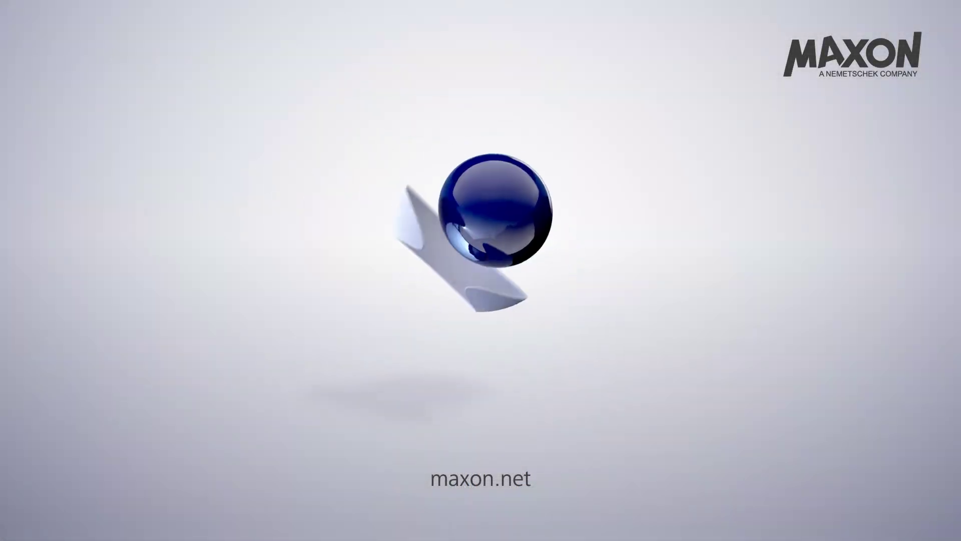